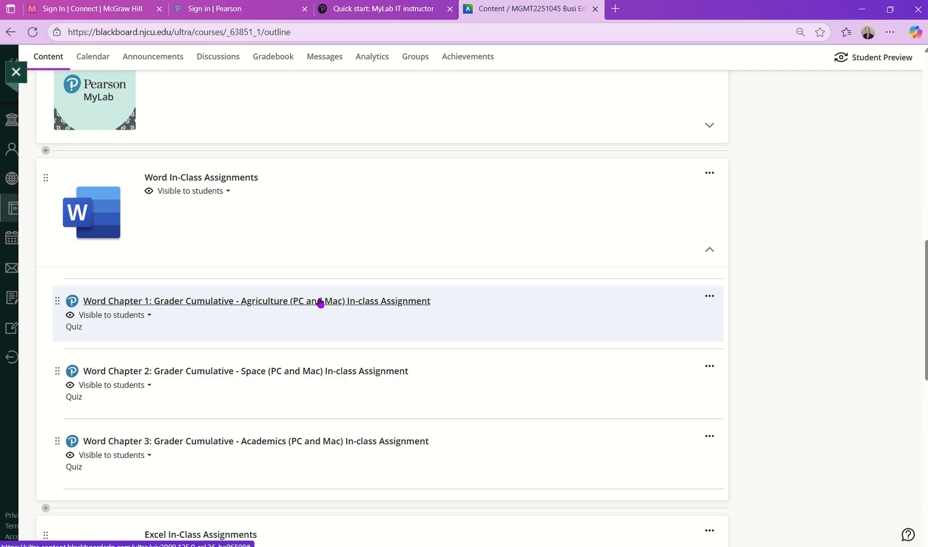
# Open the 'Word Chapter 1: Grader Cumulative - Agriculture' assignment and launch it in Pearson MyLab.
pyautogui.click(322, 302)
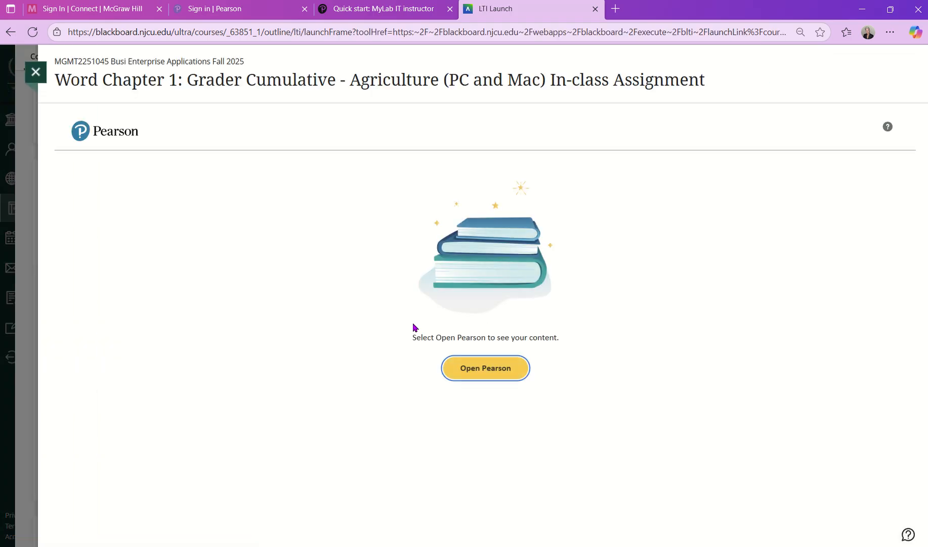
pyautogui.click(499, 373)
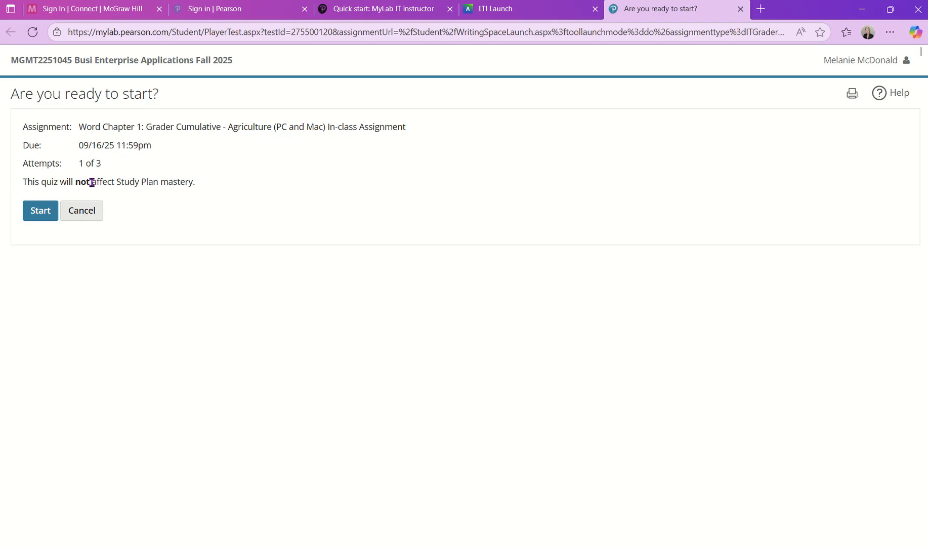
# Start the attempt and download all four starting files, including Facet.thmx and Careers.docx.
pyautogui.click(49, 218)
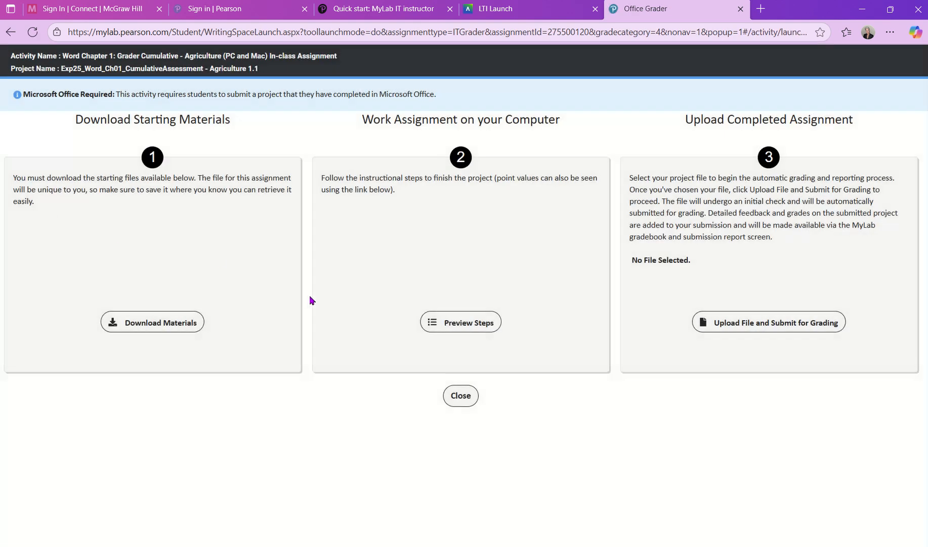
pyautogui.click(182, 322)
pyautogui.click(172, 324)
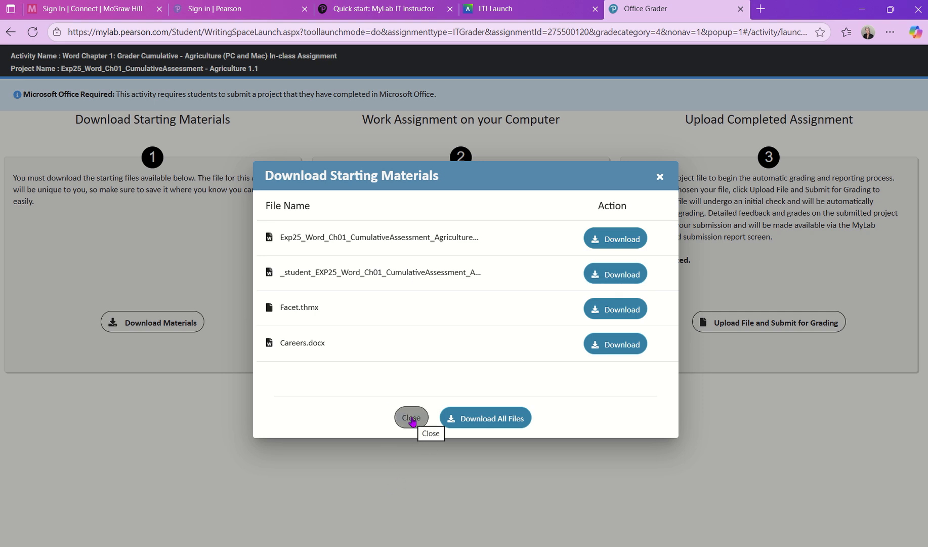
pyautogui.click(476, 417)
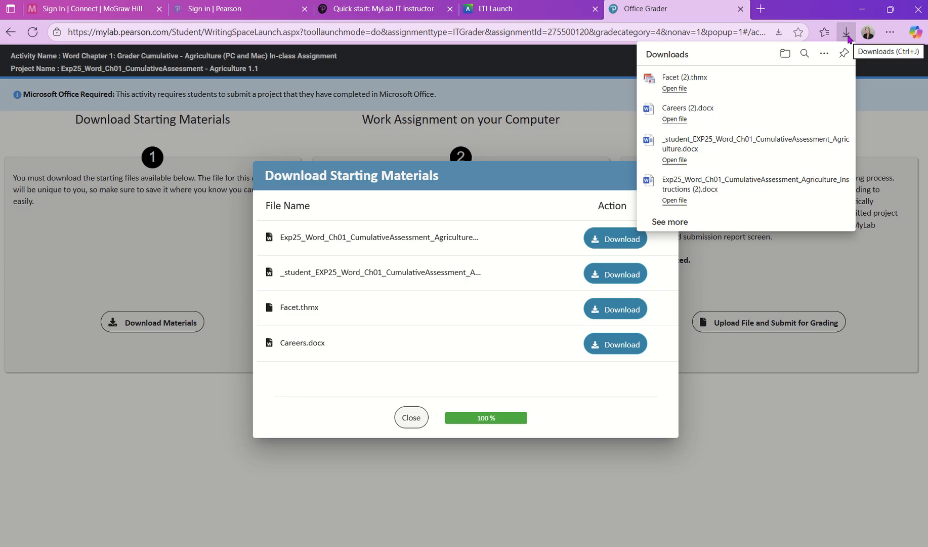
pyautogui.click(411, 417)
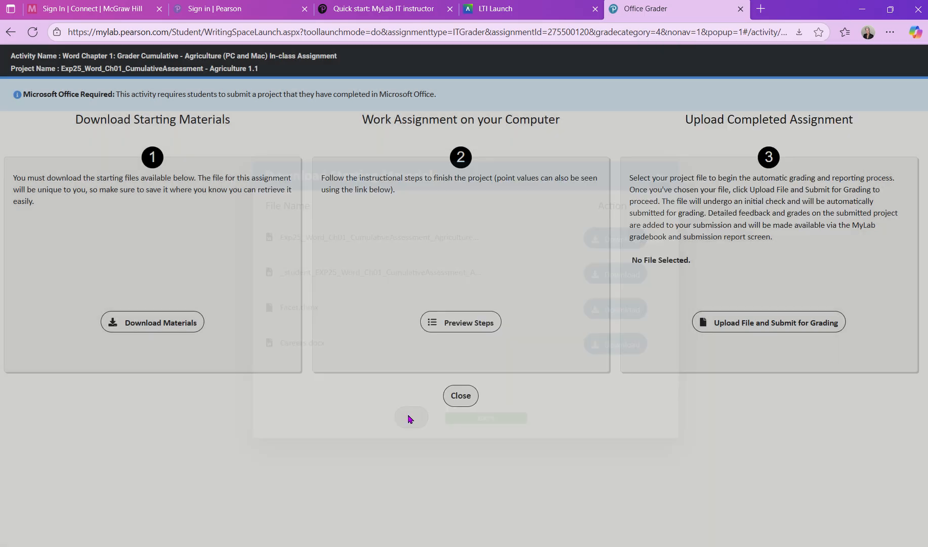
# Browse to BEA 2019 > Word 2025 > Word Ch1 and open the Exp25 Agriculture Instructions document.
pyautogui.click(521, 546)
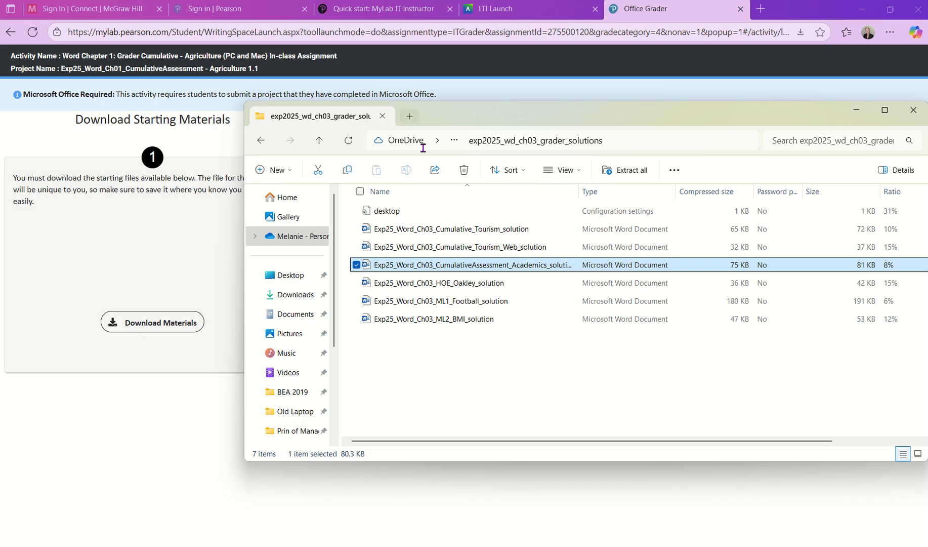
pyautogui.click(300, 393)
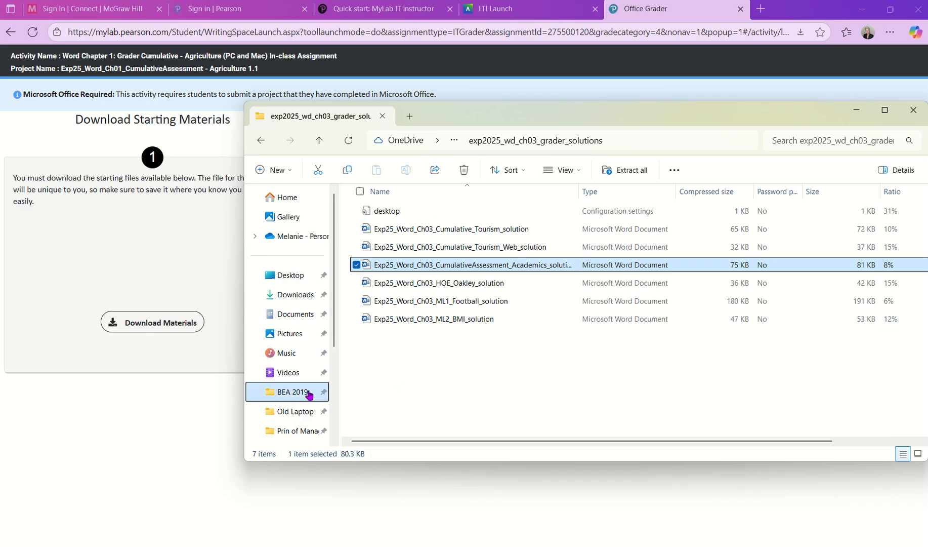
pyautogui.scroll(-15, 616, 331)
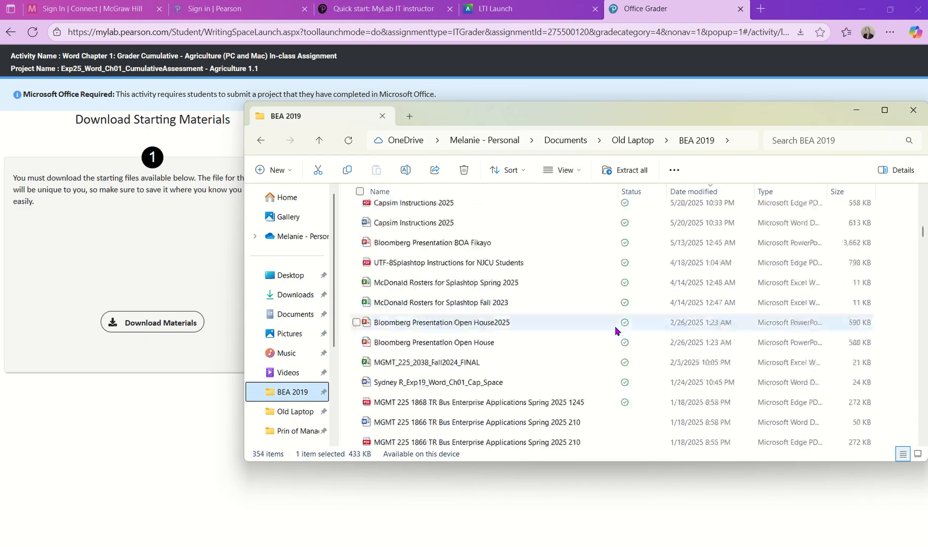
pyautogui.scroll(-20, 616, 330)
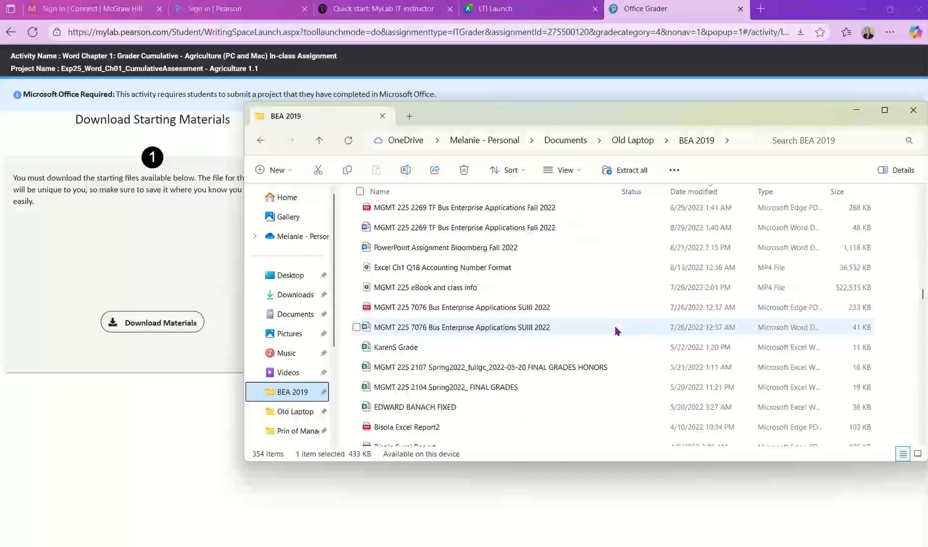
pyautogui.scroll(-20, 616, 331)
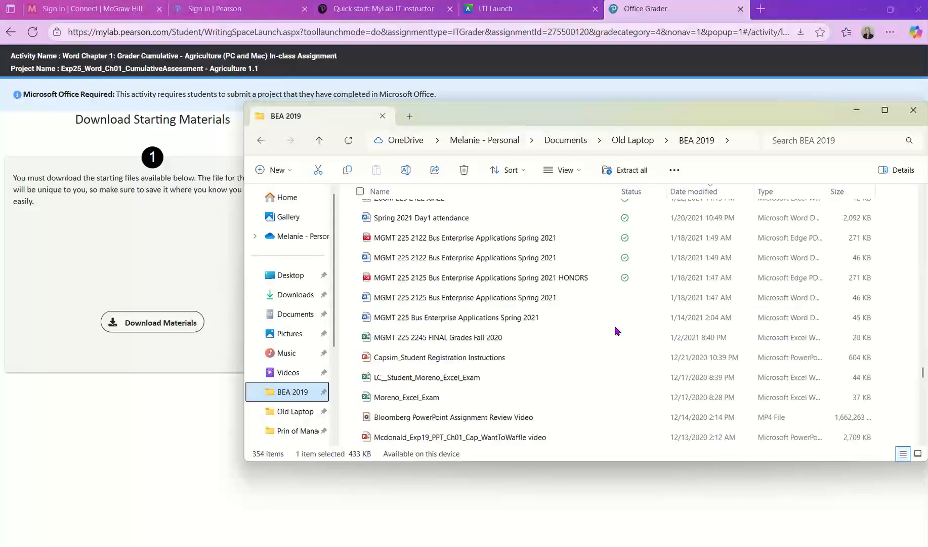
pyautogui.scroll(-15, 615, 331)
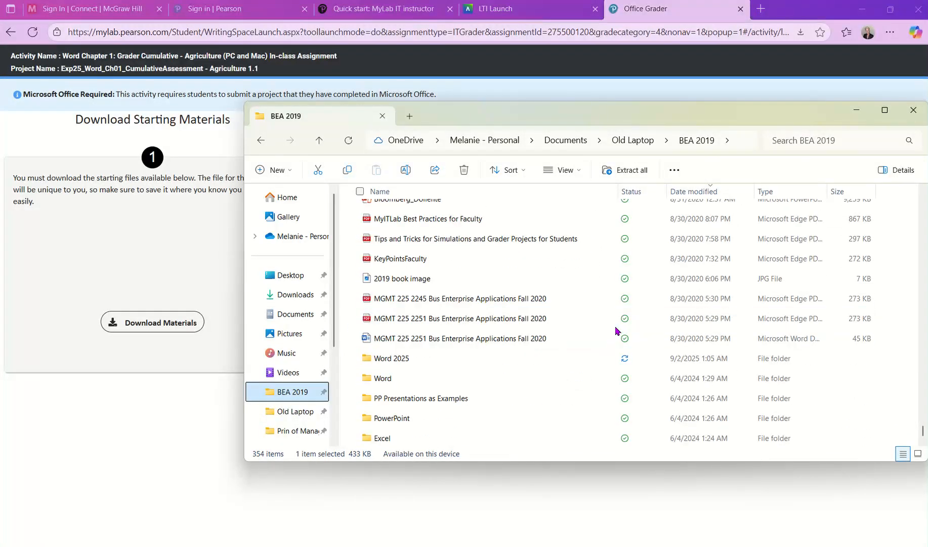
pyautogui.doubleClick(404, 358)
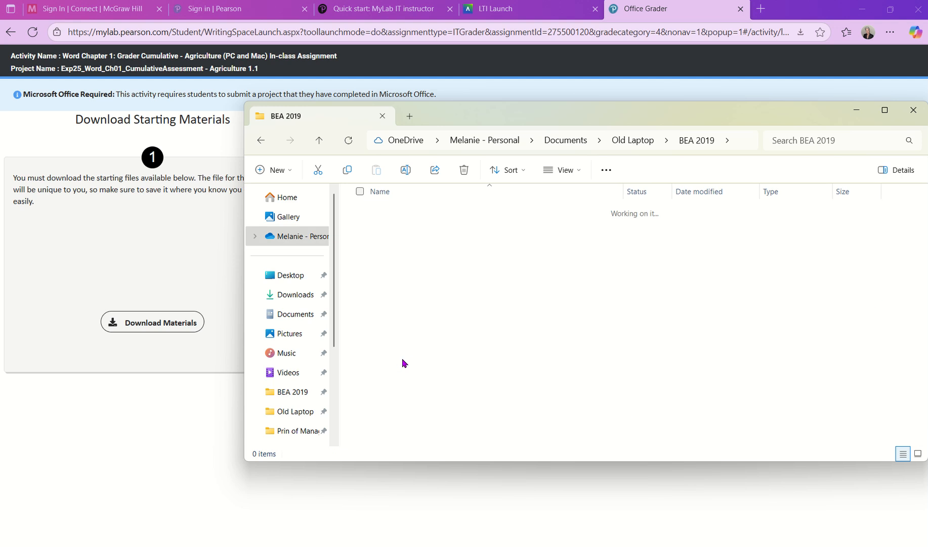
pyautogui.doubleClick(399, 215)
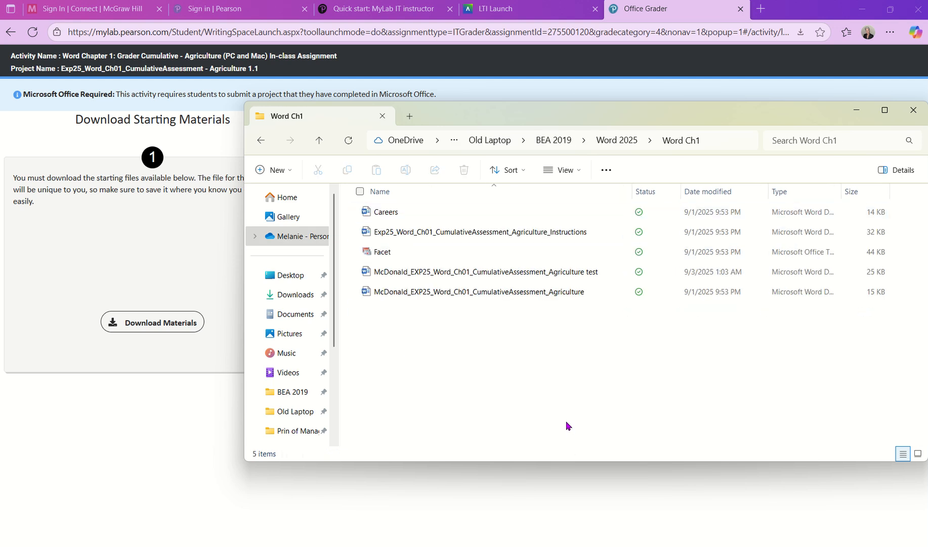
pyautogui.doubleClick(466, 232)
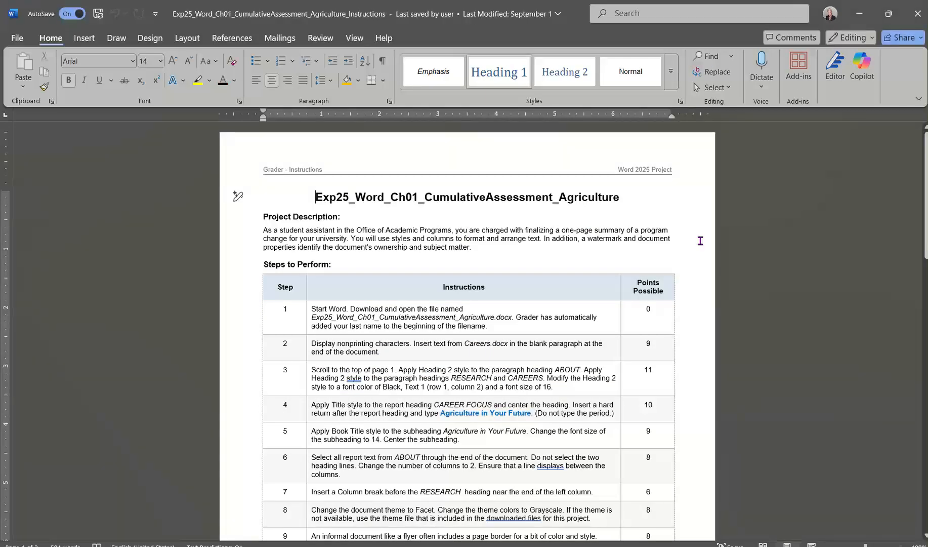
pyautogui.scroll(-6, 701, 240)
pyautogui.scroll(-15, 700, 240)
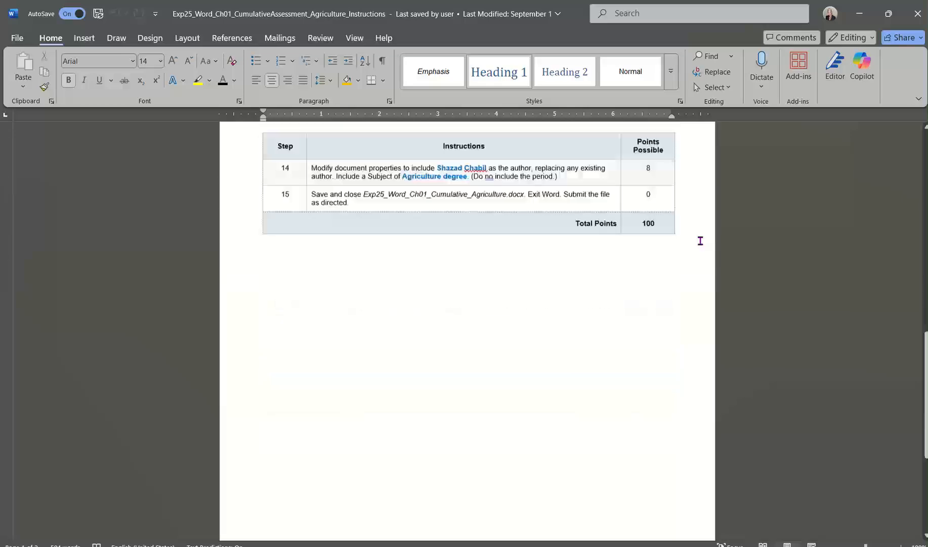
pyautogui.scroll(10, 700, 240)
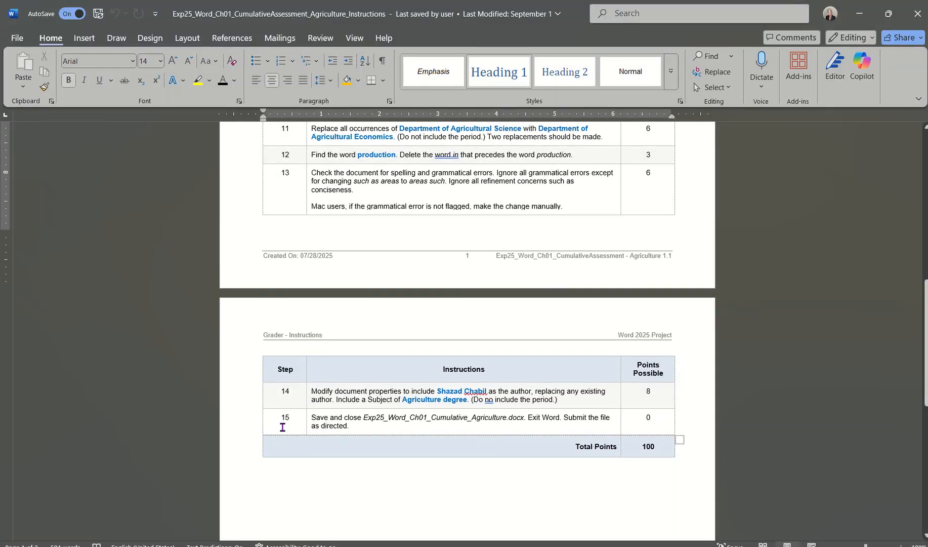
pyautogui.scroll(20, 282, 426)
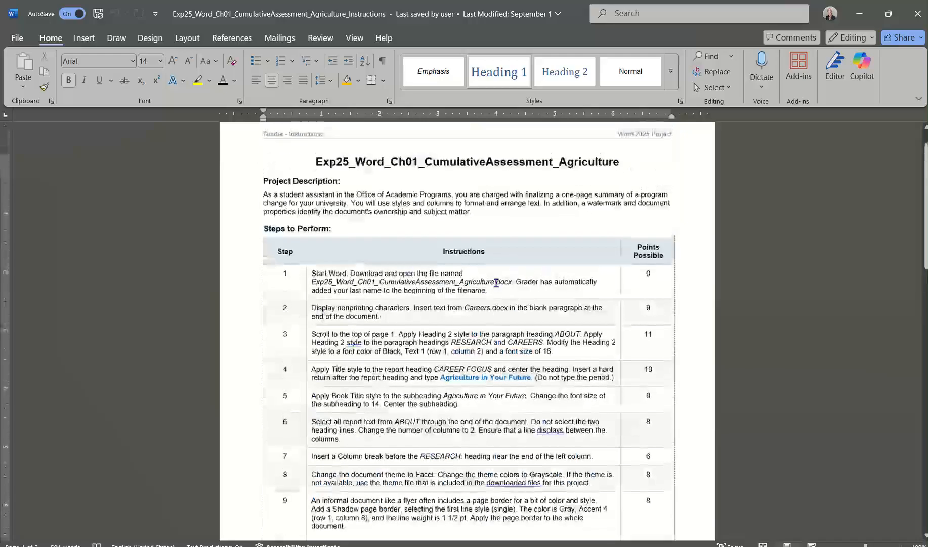
pyautogui.scroll(-20, 516, 362)
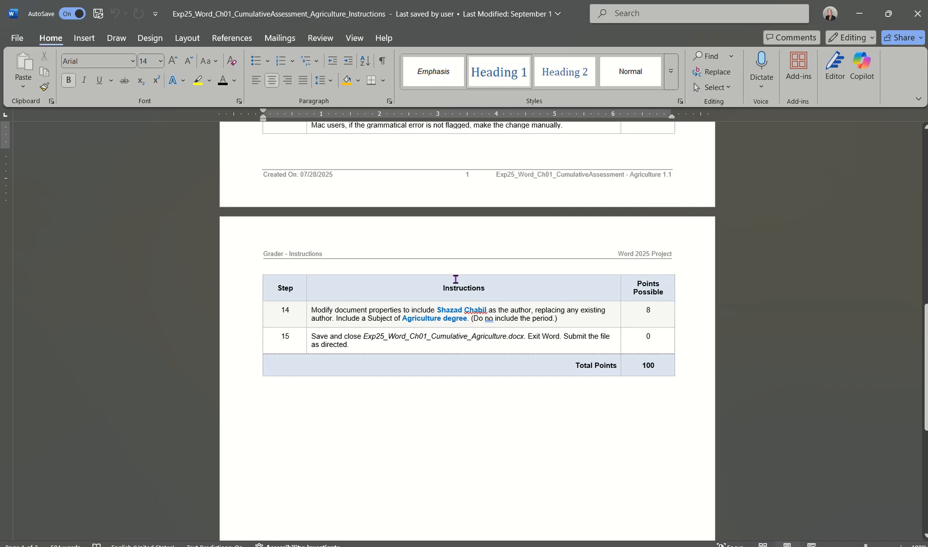
pyautogui.keyDown('ctrl'); pyautogui.scroll(-4, 460, 346); pyautogui.keyUp('ctrl')
pyautogui.keyDown('ctrl'); pyautogui.scroll(-3, 460, 348); pyautogui.keyUp('ctrl')
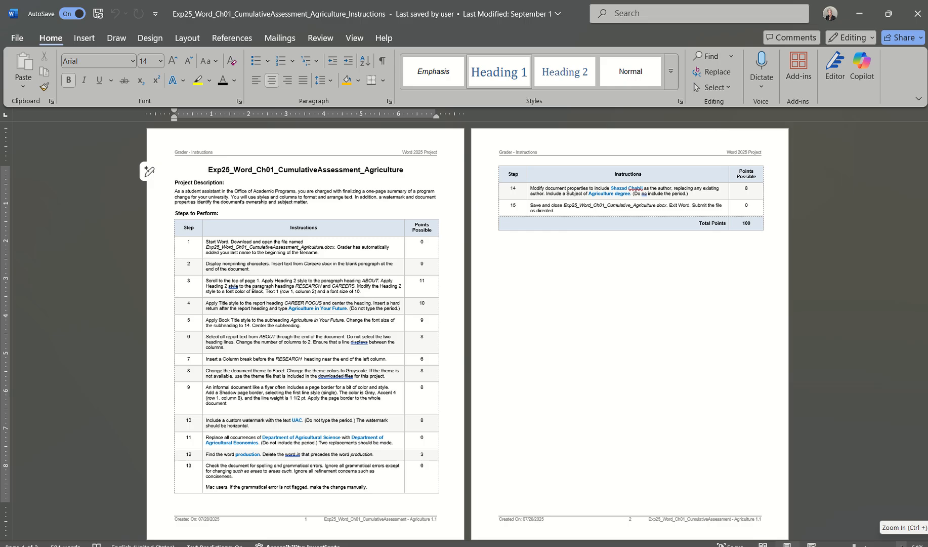
pyautogui.click(902, 545)
pyautogui.click(901, 545)
pyautogui.click(901, 545)
pyautogui.click(901, 545)
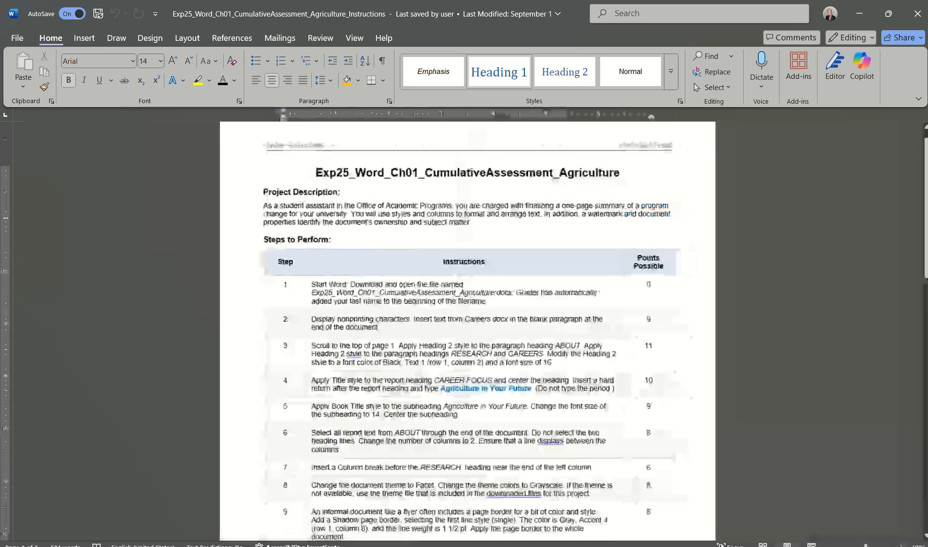
pyautogui.click(901, 545)
pyautogui.click(901, 545)
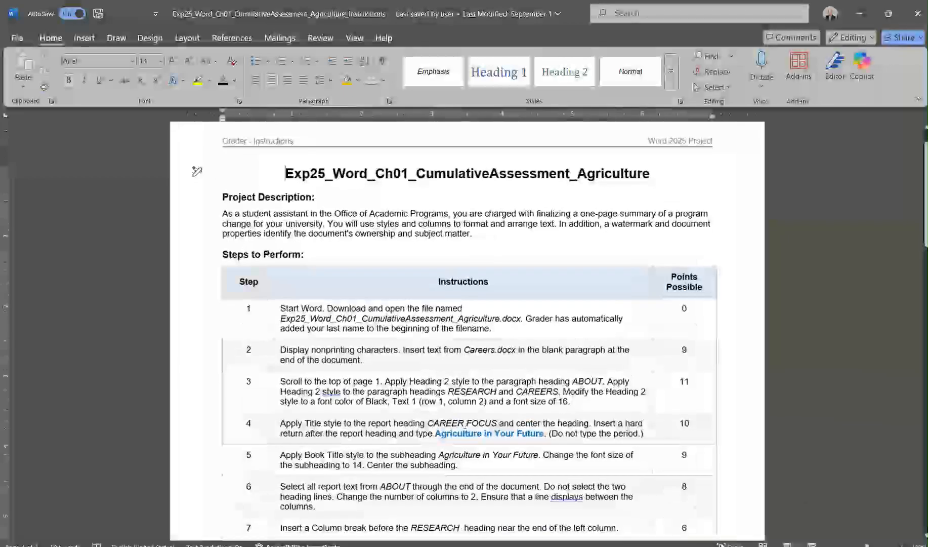
pyautogui.scroll(-2, 465, 426)
pyautogui.scroll(3, 465, 426)
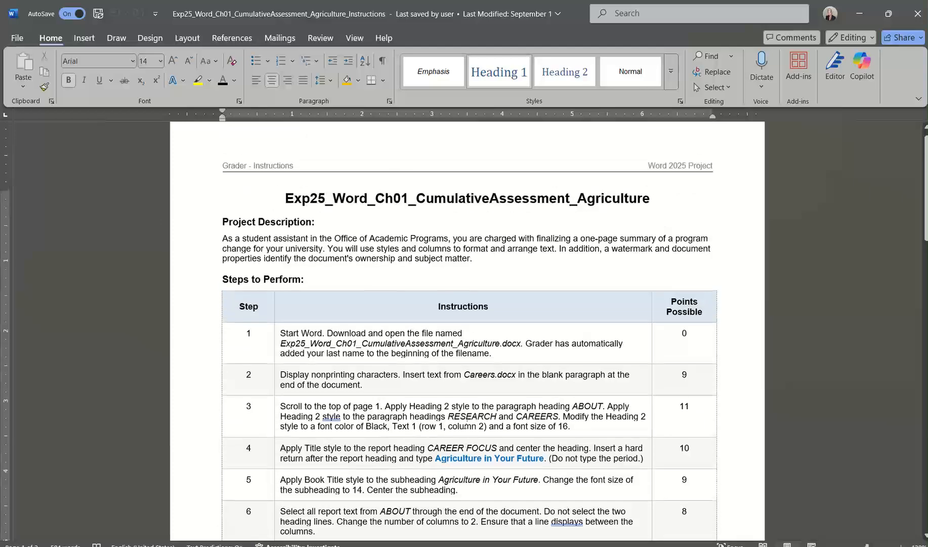
pyautogui.scroll(-2, 465, 425)
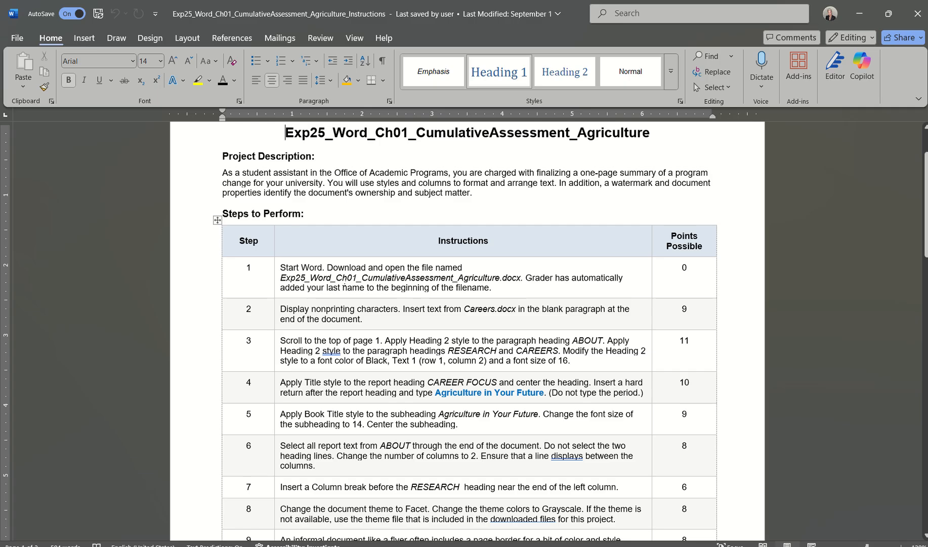
pyautogui.scroll(2, 540, 274)
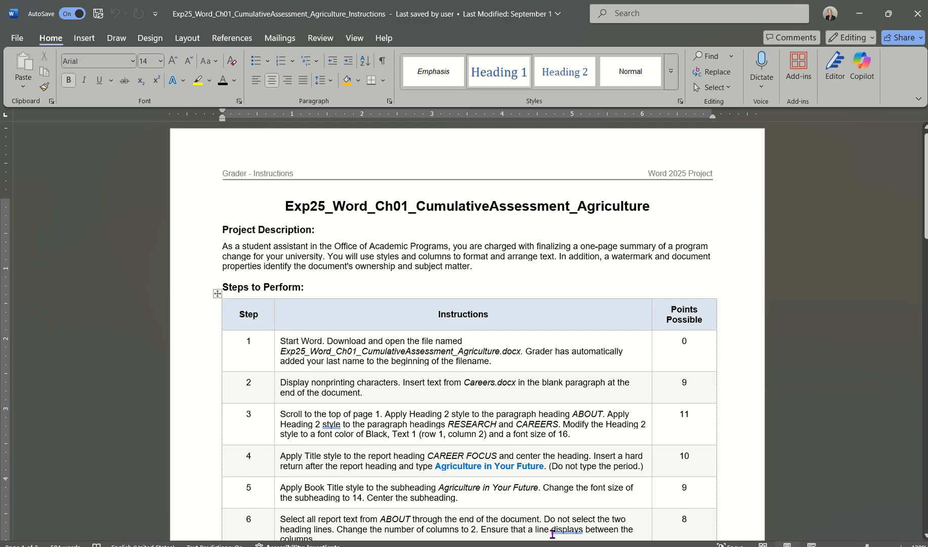
pyautogui.moveTo(519, 544)
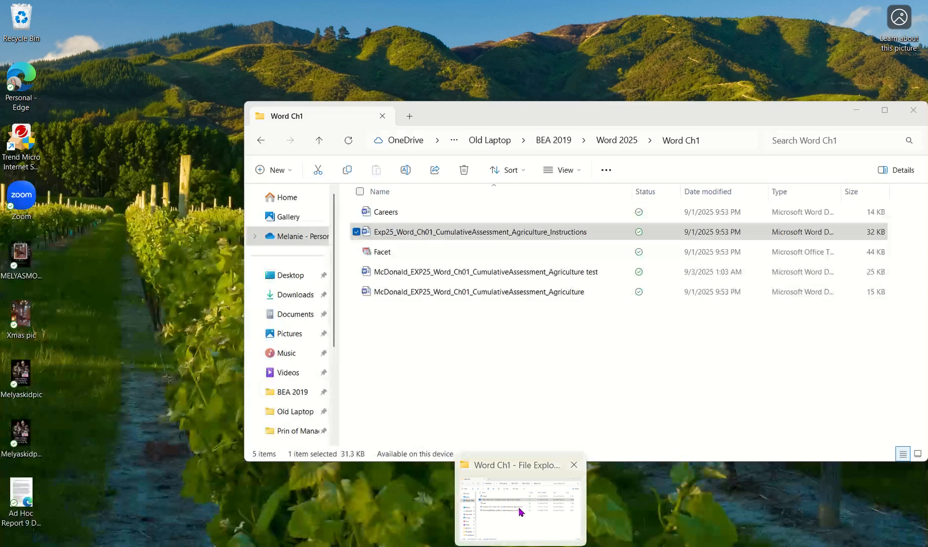
pyautogui.click(519, 513)
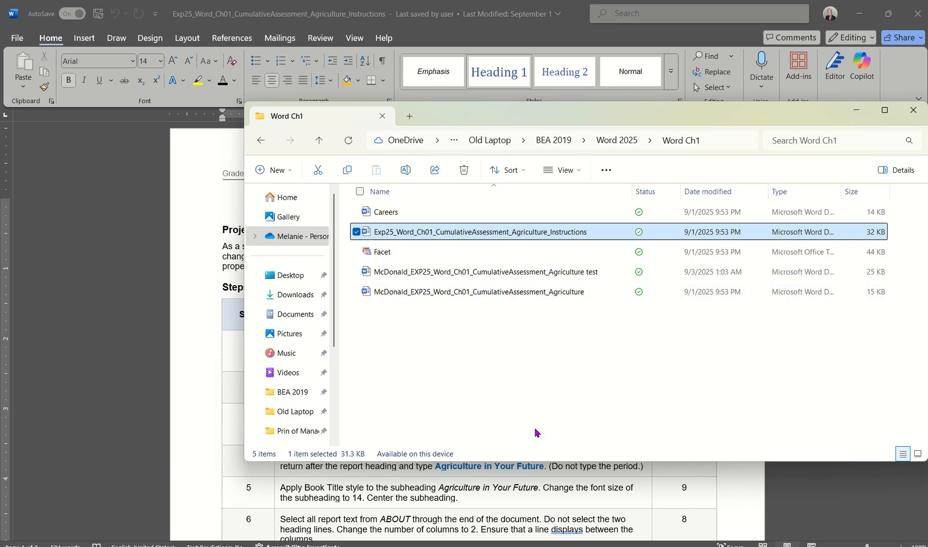
pyautogui.click(206, 447)
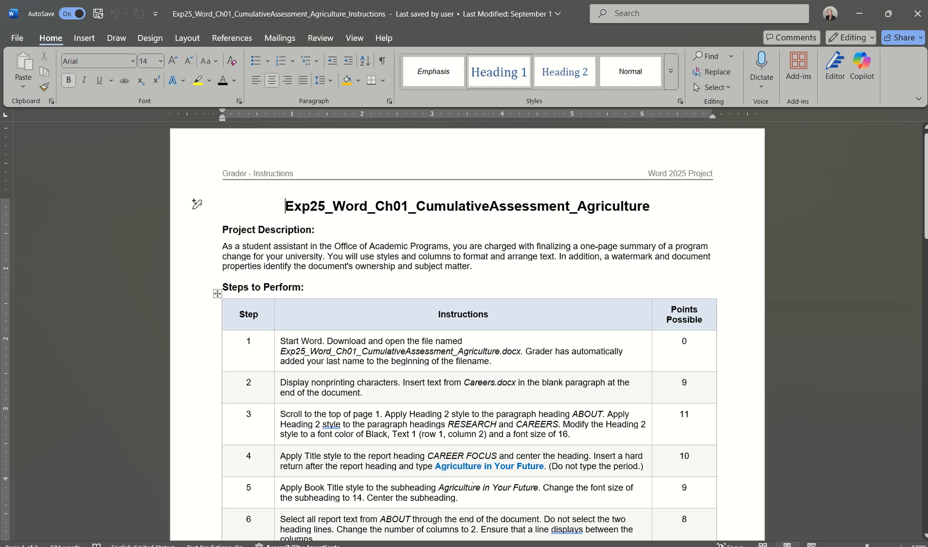
pyautogui.click(432, 546)
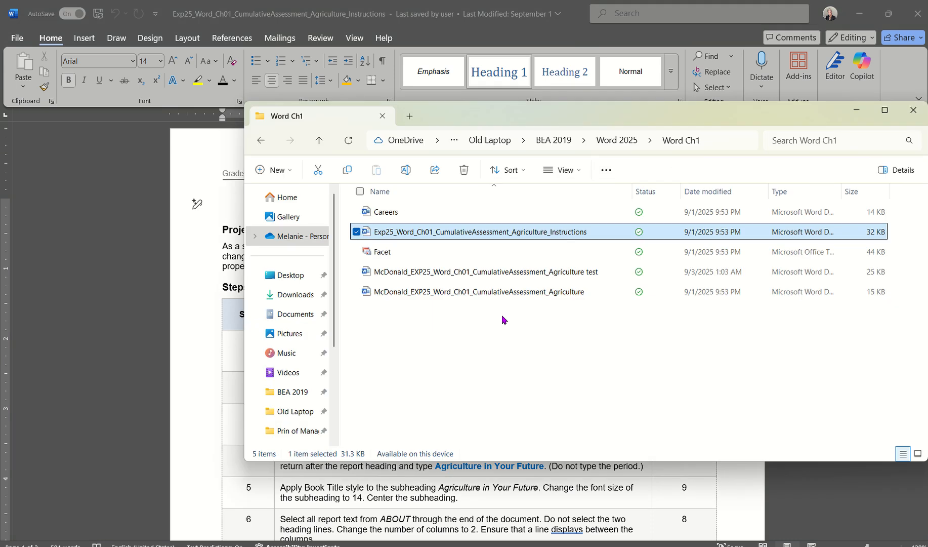
pyautogui.click(435, 295)
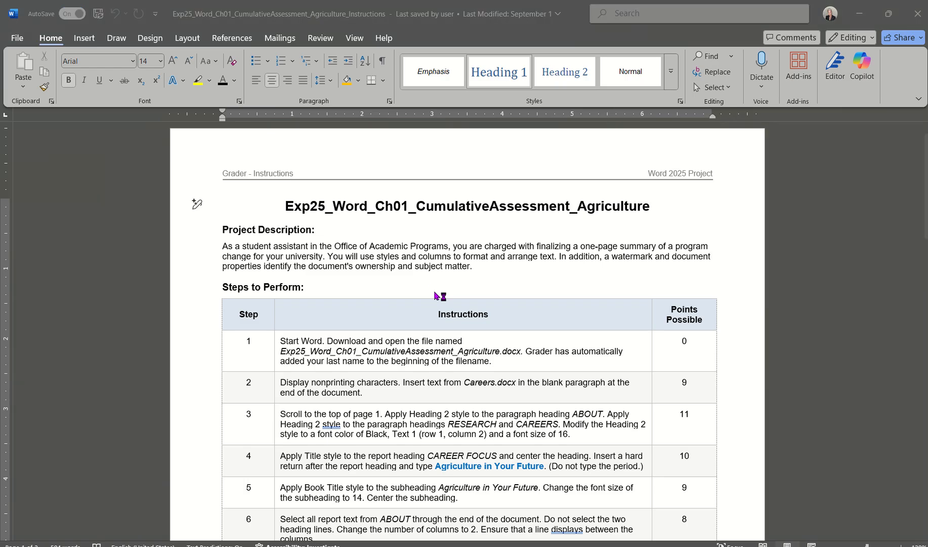
# Scroll through the Agriculture report text.
pyautogui.scroll(-5, 520, 319)
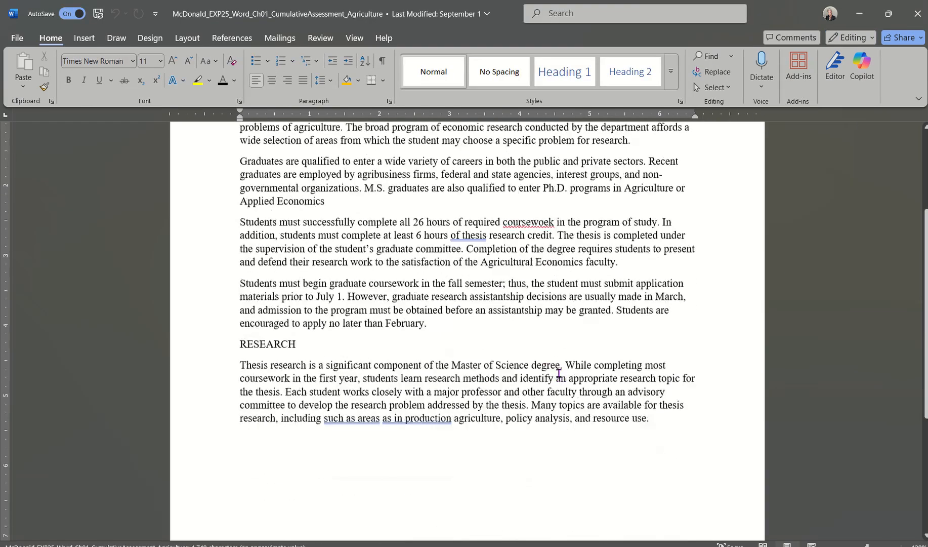
pyautogui.scroll(-4, 559, 372)
pyautogui.scroll(9, 559, 373)
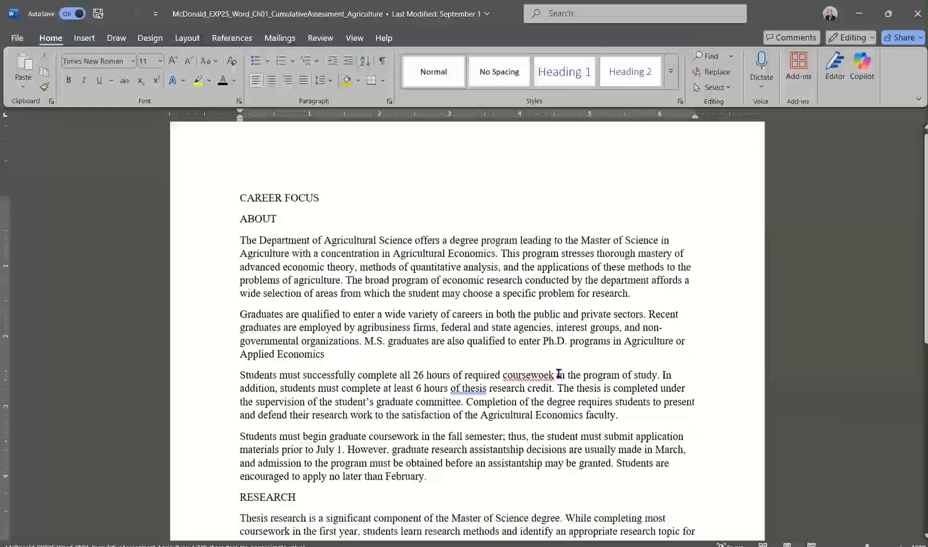
pyautogui.scroll(-2, 558, 373)
pyautogui.scroll(3, 558, 373)
pyautogui.scroll(-1, 559, 373)
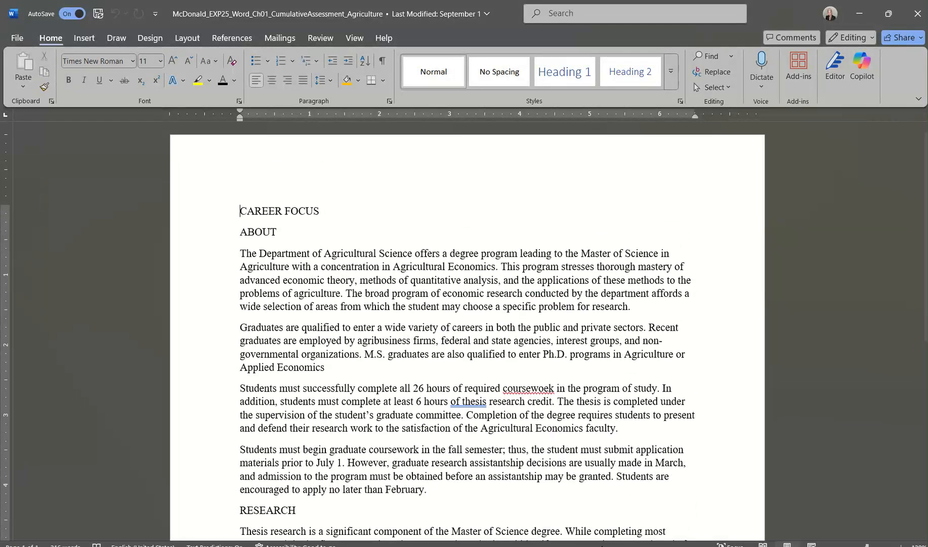
# Review the grader steps in the Instructions document, then return to the Agriculture report.
pyautogui.click(467, 546)
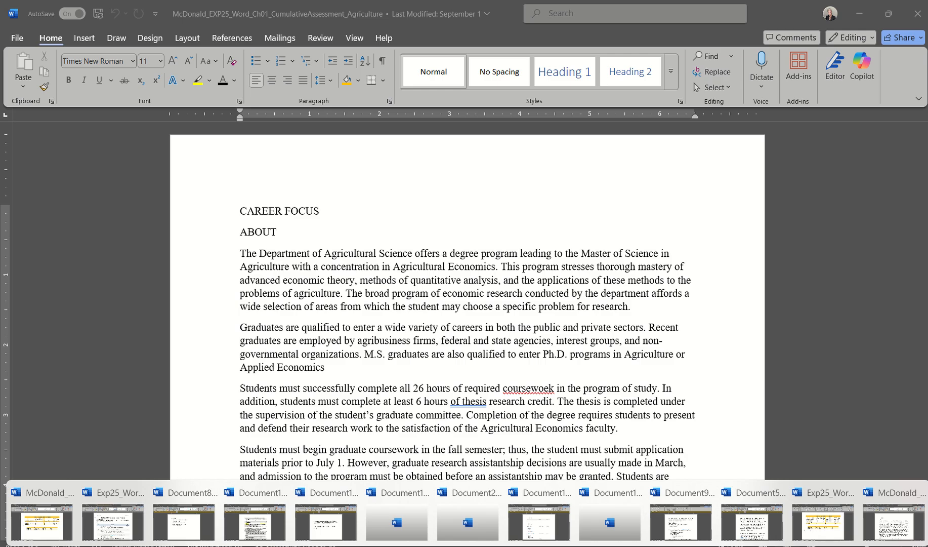
pyautogui.click(114, 515)
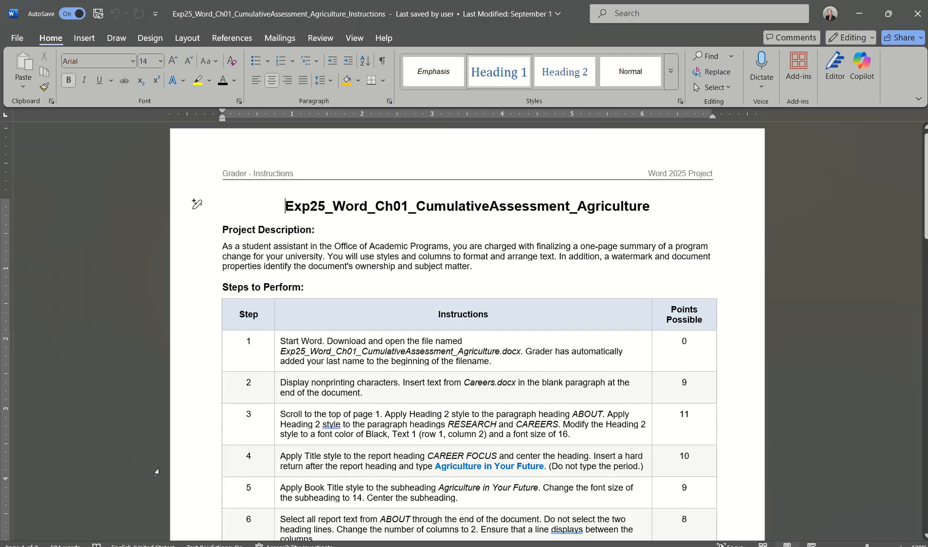
pyautogui.scroll(-2, 357, 431)
pyautogui.scroll(-5, 358, 431)
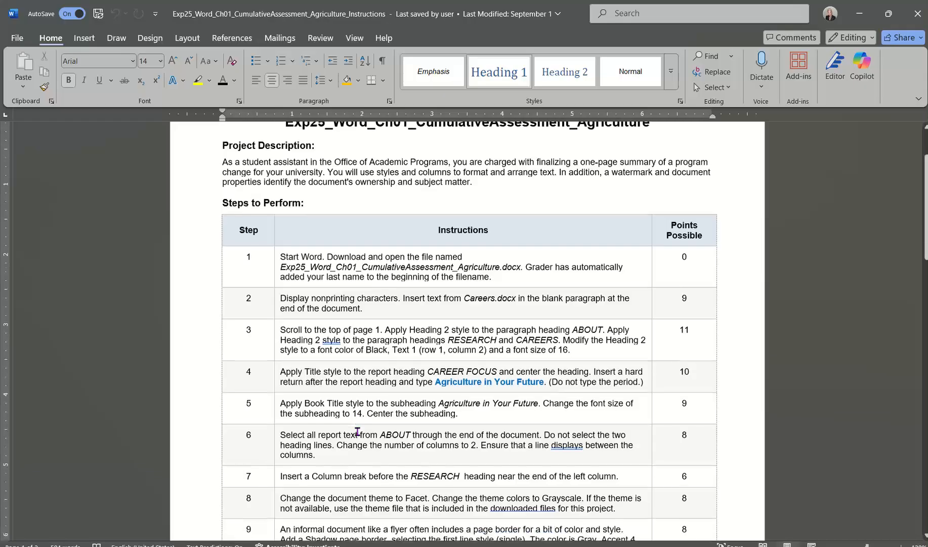
pyautogui.scroll(6, 357, 431)
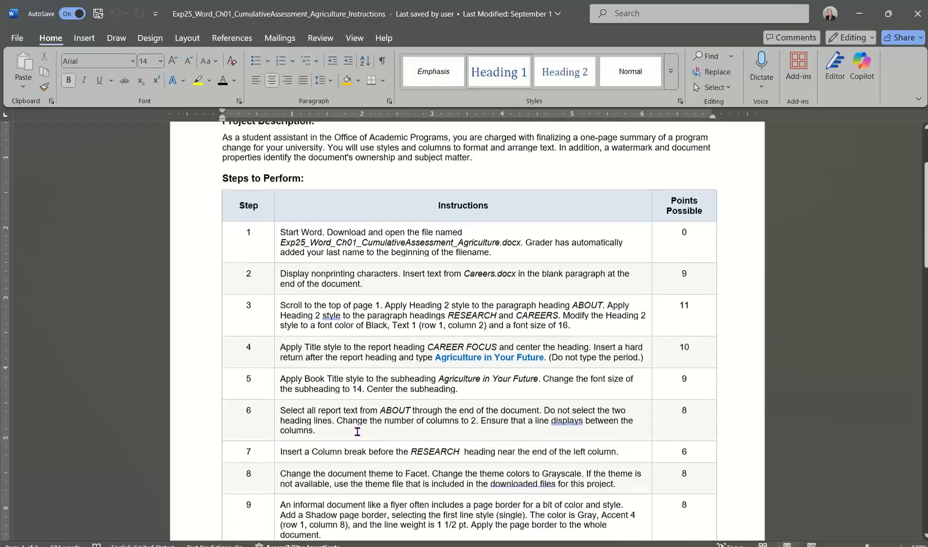
pyautogui.scroll(-6, 358, 431)
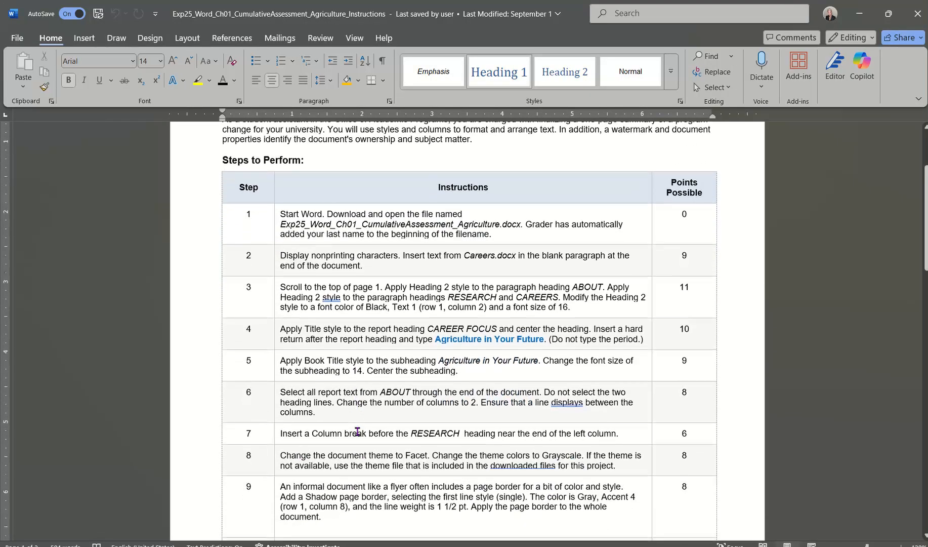
pyautogui.scroll(-3, 357, 432)
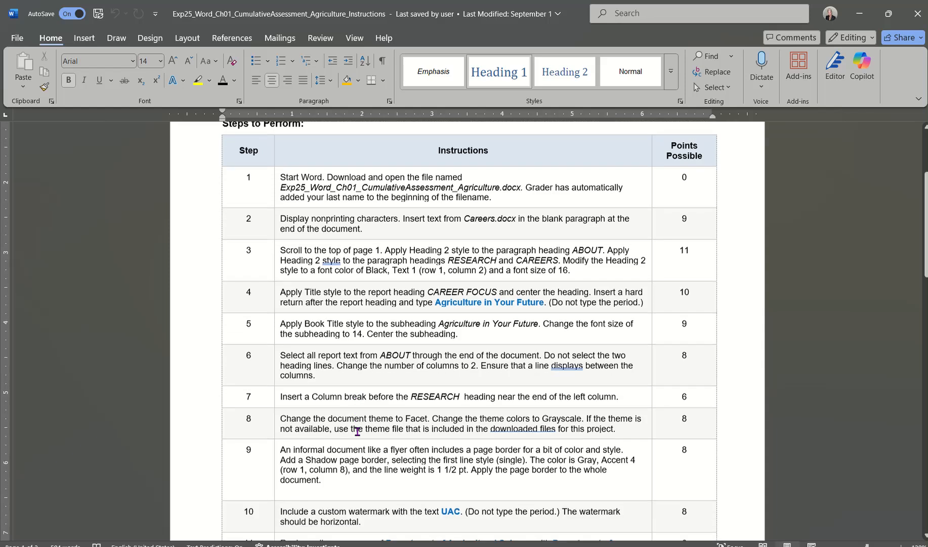
pyautogui.scroll(5, 358, 431)
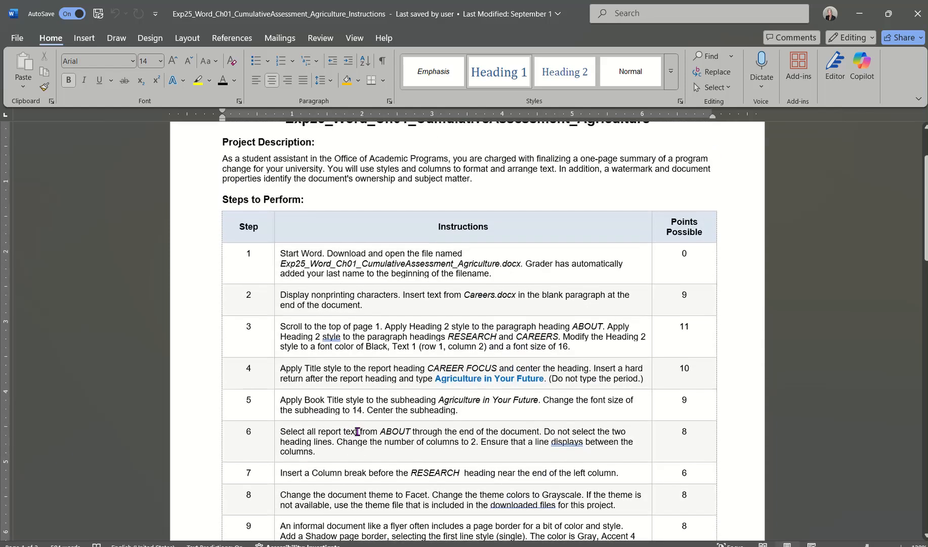
pyautogui.scroll(-2, 357, 431)
pyautogui.scroll(3, 358, 431)
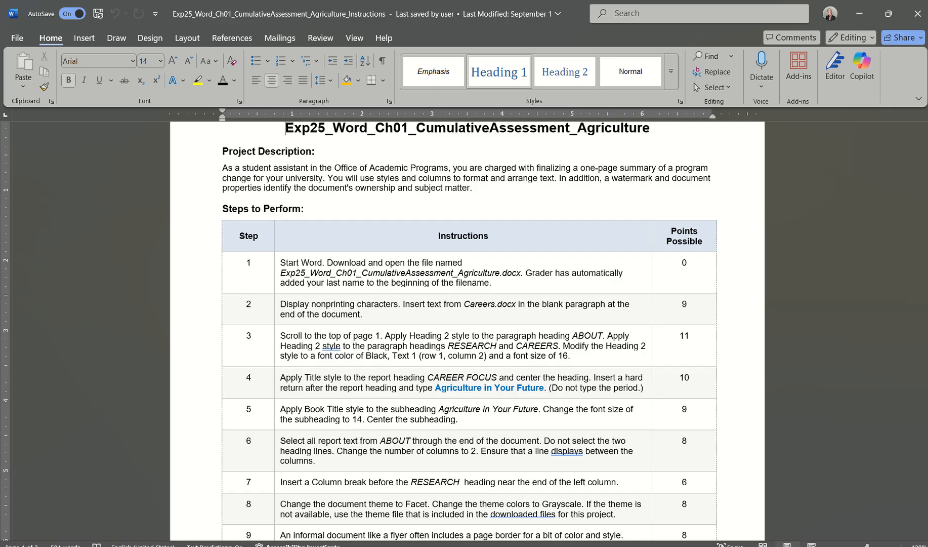
pyautogui.click(498, 546)
pyautogui.click(893, 521)
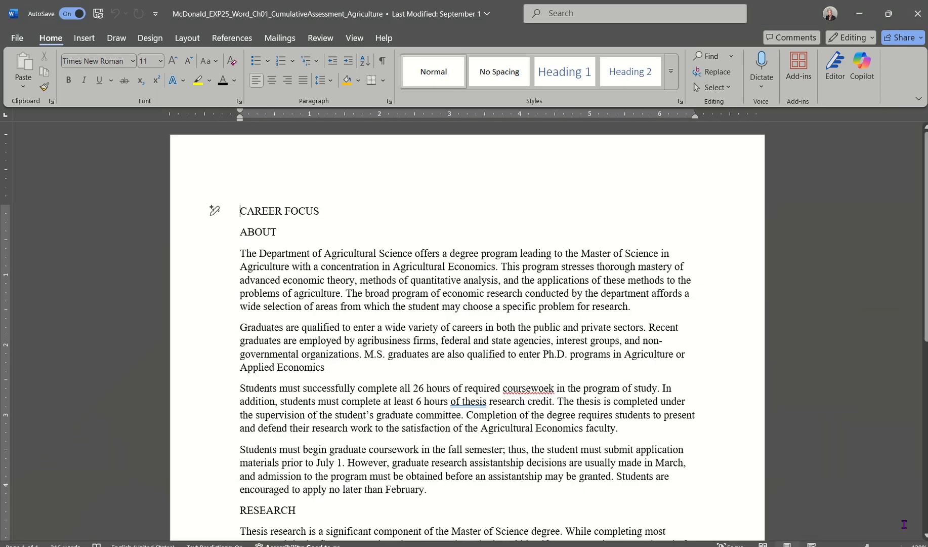
# Save a copy to the Word Ch1 folder named with the student's surname plus _EXP25_Word_Ch01_Agriculture Video.
pyautogui.click(17, 38)
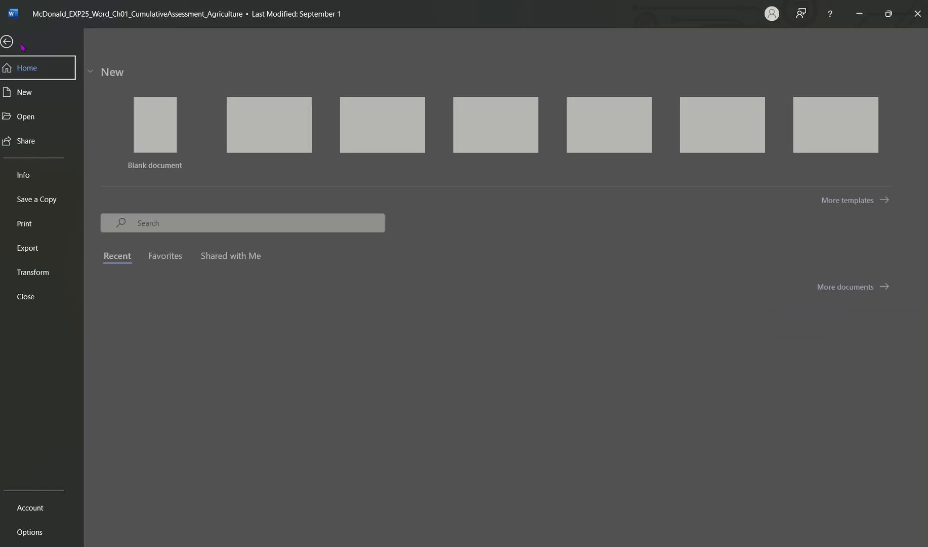
pyautogui.click(32, 204)
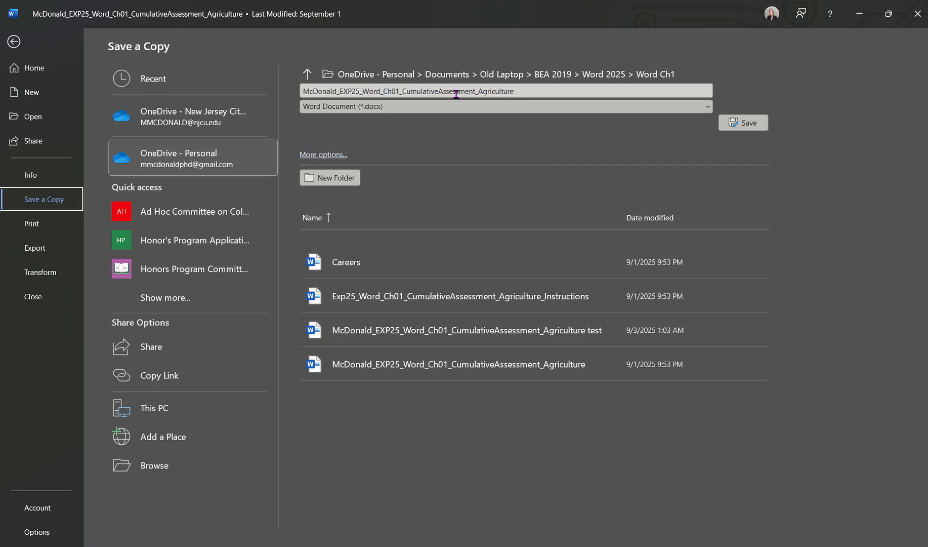
pyautogui.click(477, 91)
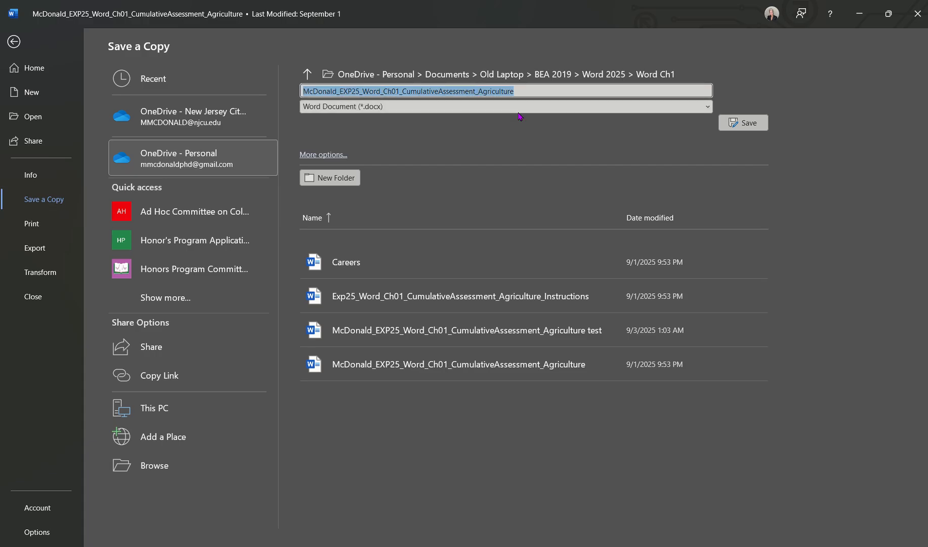
pyautogui.click(478, 91)
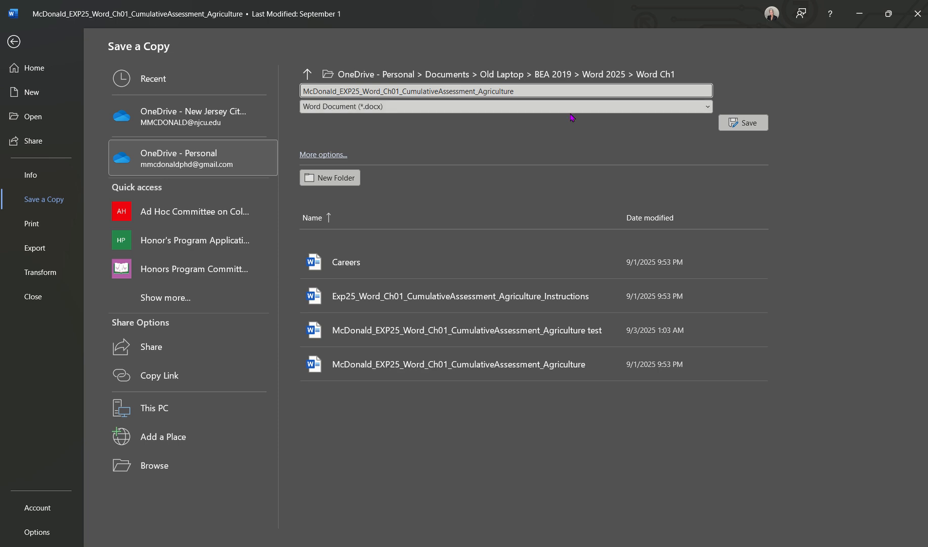
pyautogui.press('BackSpace')
pyautogui.press('BackSpace')
pyautogui.press('BackSpace')
pyautogui.press('BackSpace')
pyautogui.press('BackSpace')
pyautogui.press('BackSpace')
pyautogui.press('BackSpace')
pyautogui.press('BackSpace')
pyautogui.press('BackSpace')
pyautogui.press('BackSpace')
pyautogui.press('BackSpace')
pyautogui.press('BackSpace')
pyautogui.press('BackSpace')
pyautogui.press('BackSpace')
pyautogui.press('BackSpace')
pyautogui.press('BackSpace')
pyautogui.press('BackSpace')
pyautogui.press('BackSpace')
pyautogui.press('BackSpace')
pyautogui.press('BackSpace')
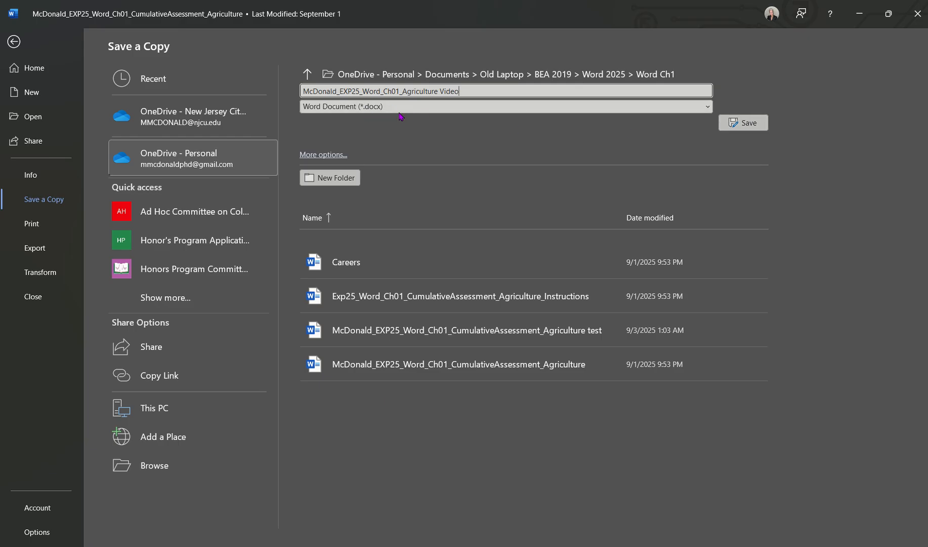
pyautogui.click(740, 126)
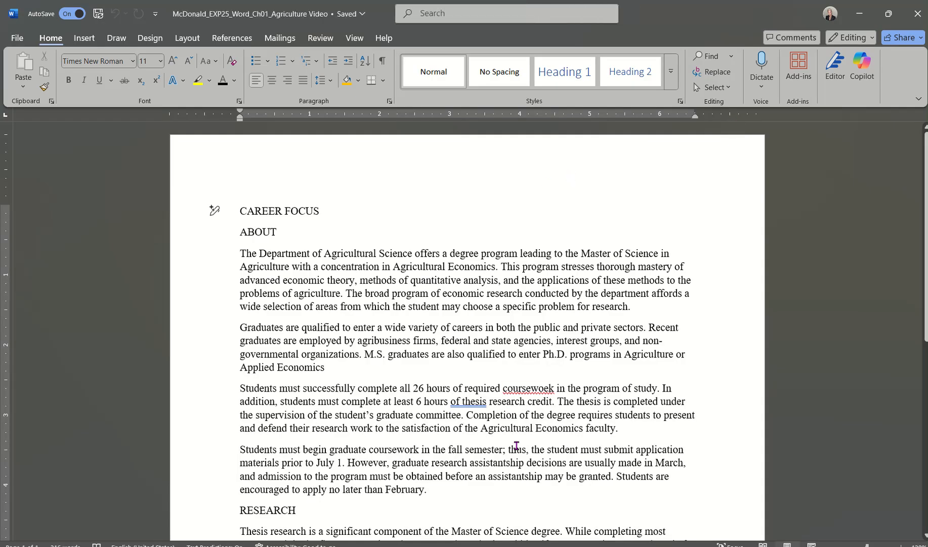
pyautogui.click(357, 546)
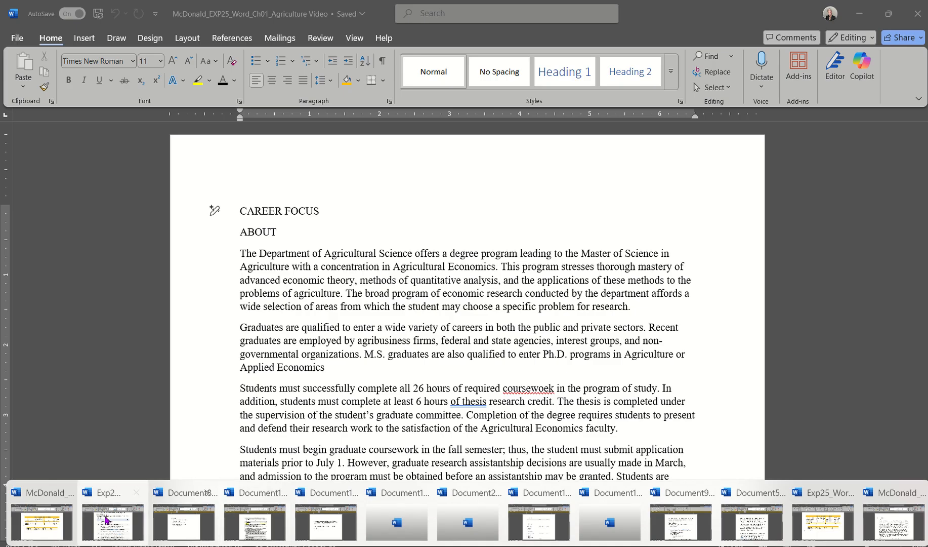
pyautogui.click(124, 515)
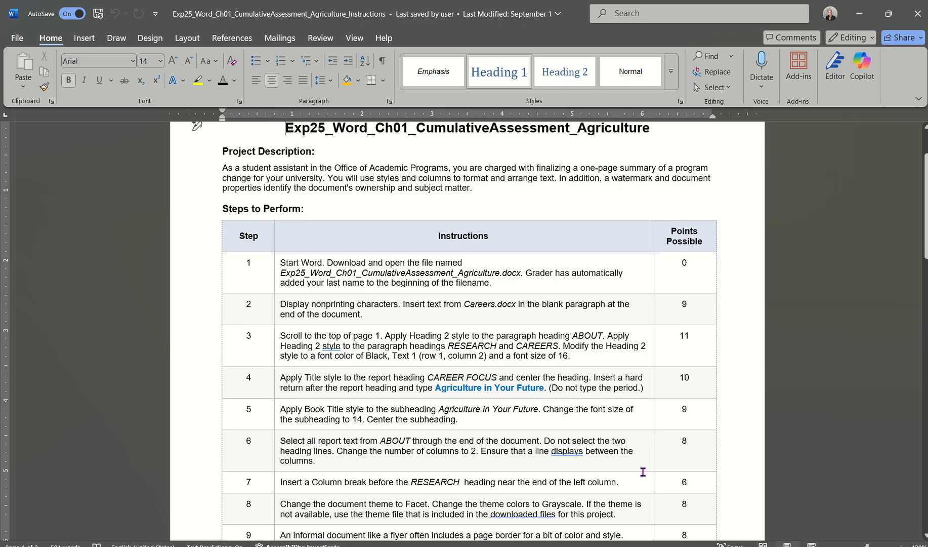
pyautogui.click(467, 546)
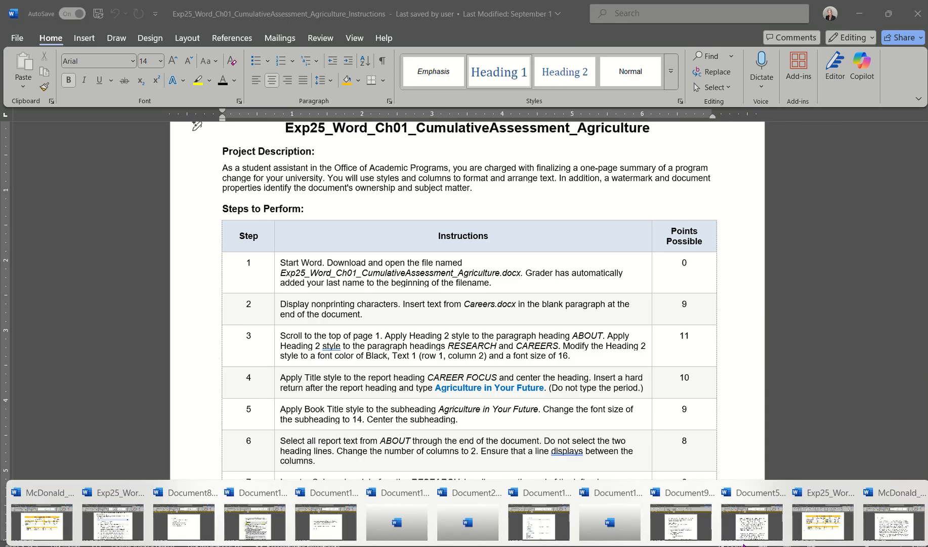
pyautogui.click(892, 523)
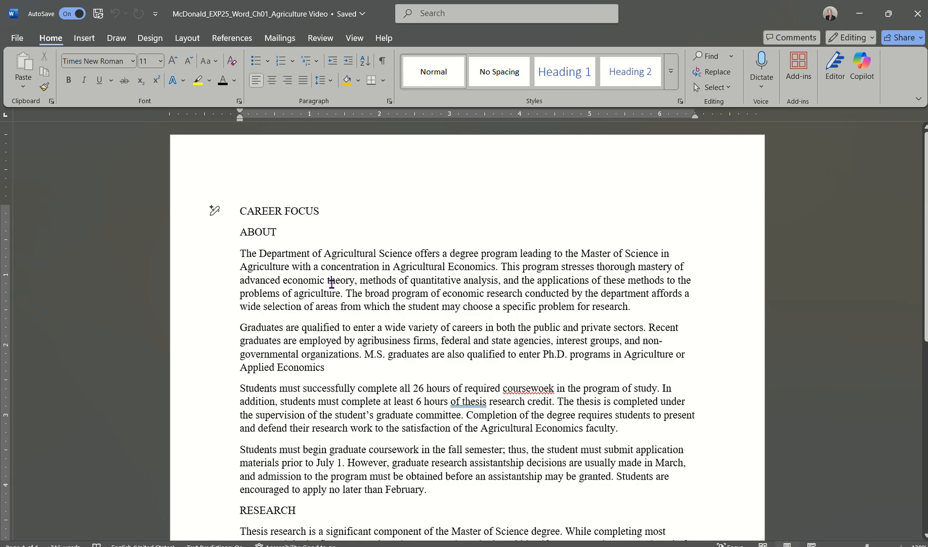
pyautogui.moveTo(331, 284); pyautogui.dragTo(114, 118)
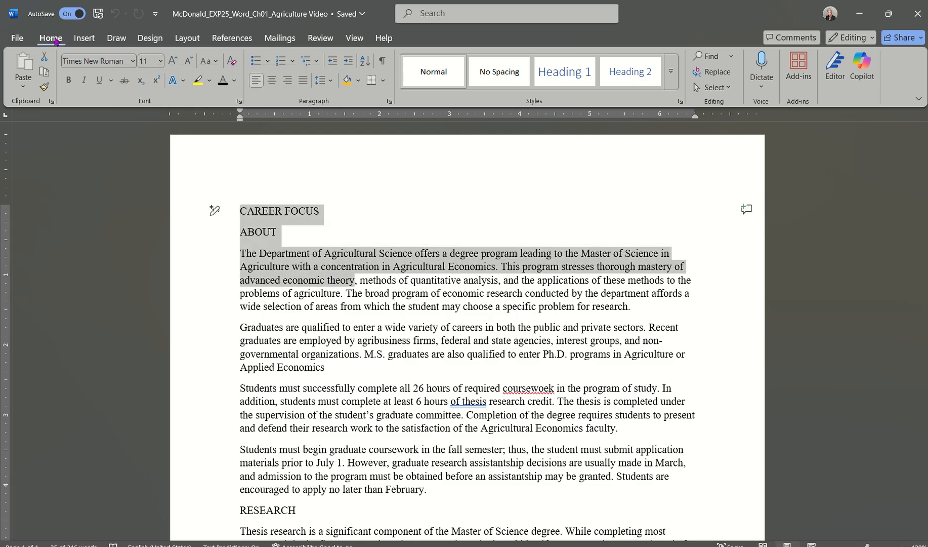
pyautogui.click(351, 195)
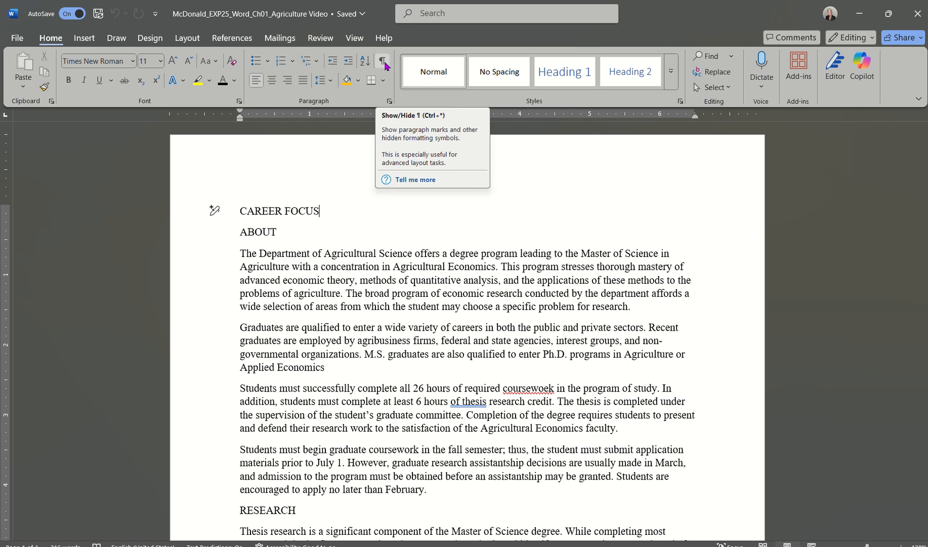
# Turn on formatting marks and place the insertion point in the report's empty last paragraph.
pyautogui.click(384, 61)
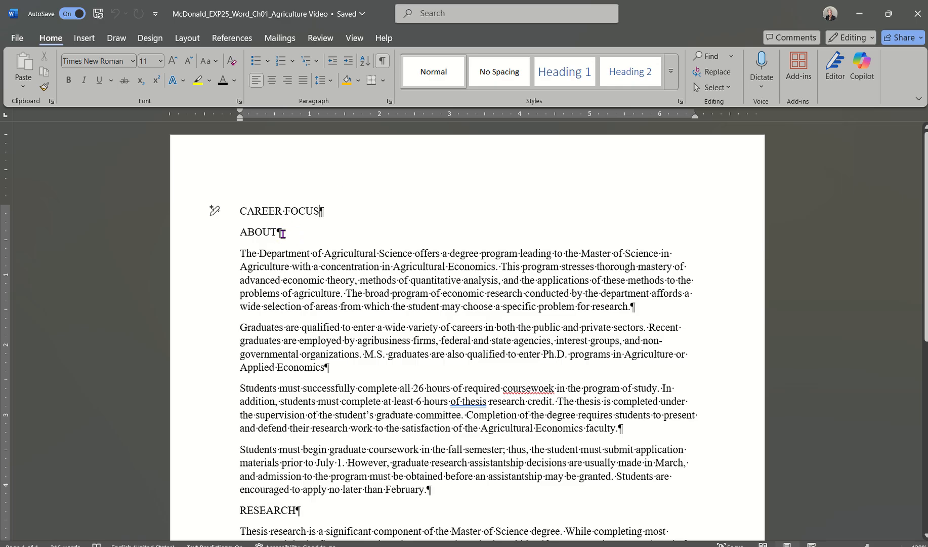
pyautogui.scroll(-5, 309, 334)
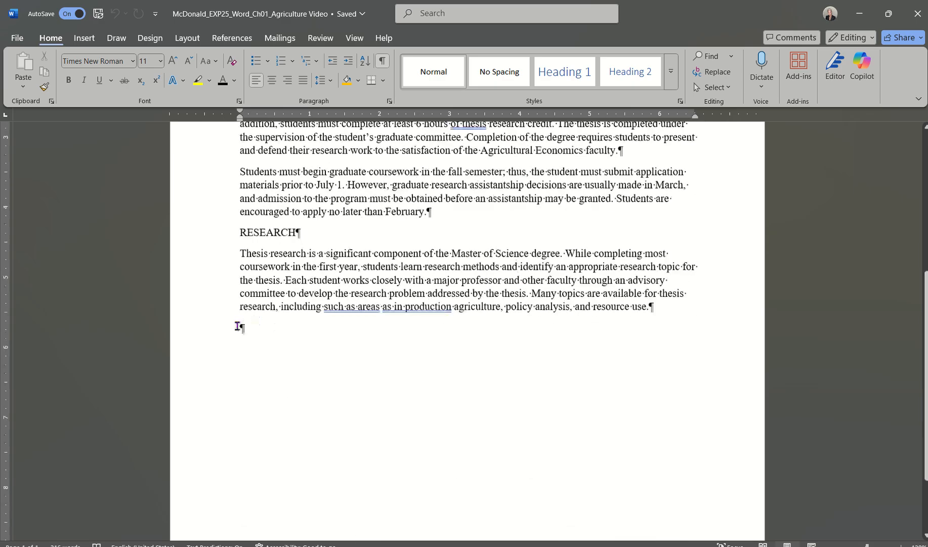
pyautogui.click(237, 326)
pyautogui.scroll(3, 390, 322)
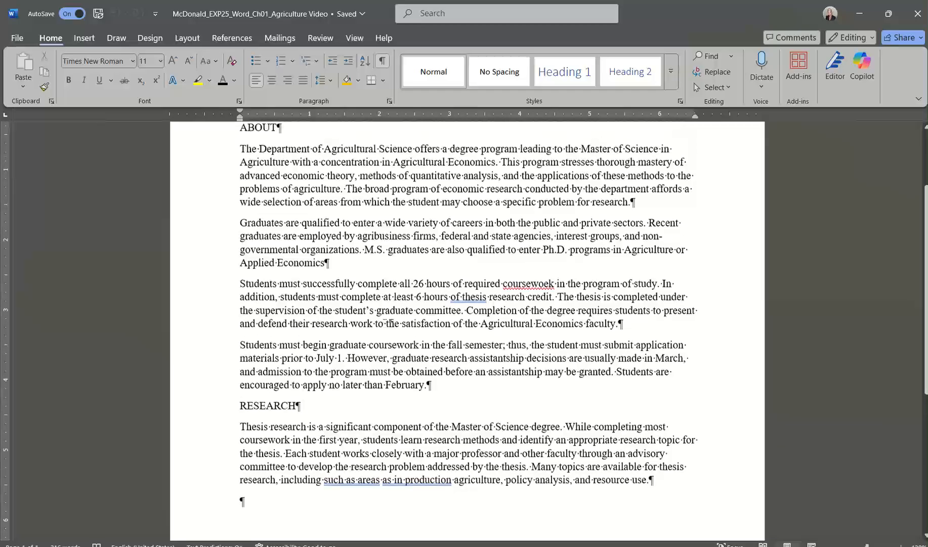
pyautogui.scroll(2, 390, 322)
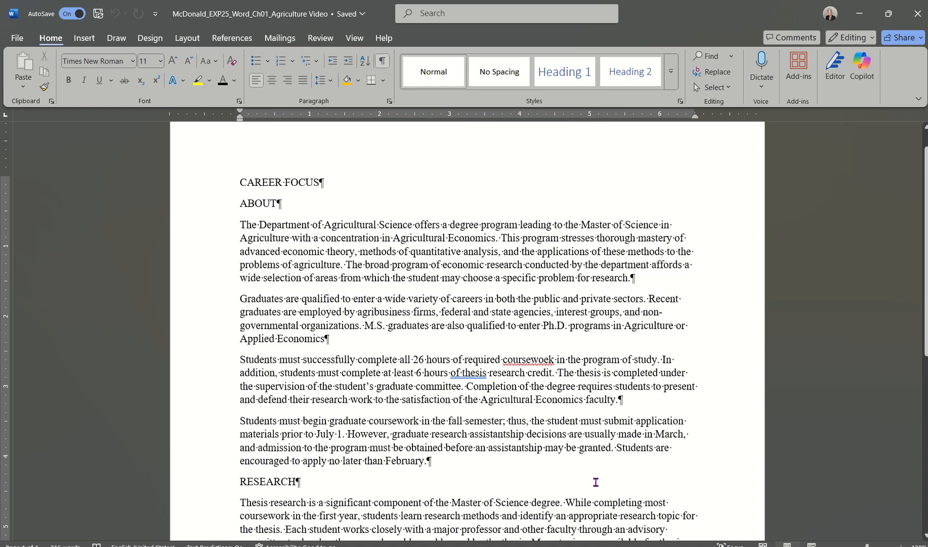
# Check the Instructions document, then return to the Agriculture Video report.
pyautogui.moveTo(464, 539)
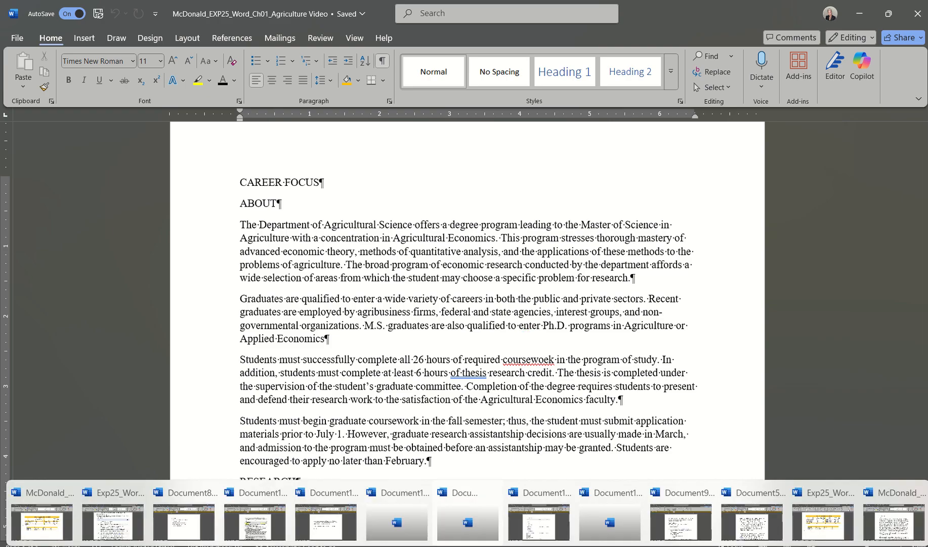
pyautogui.click(116, 531)
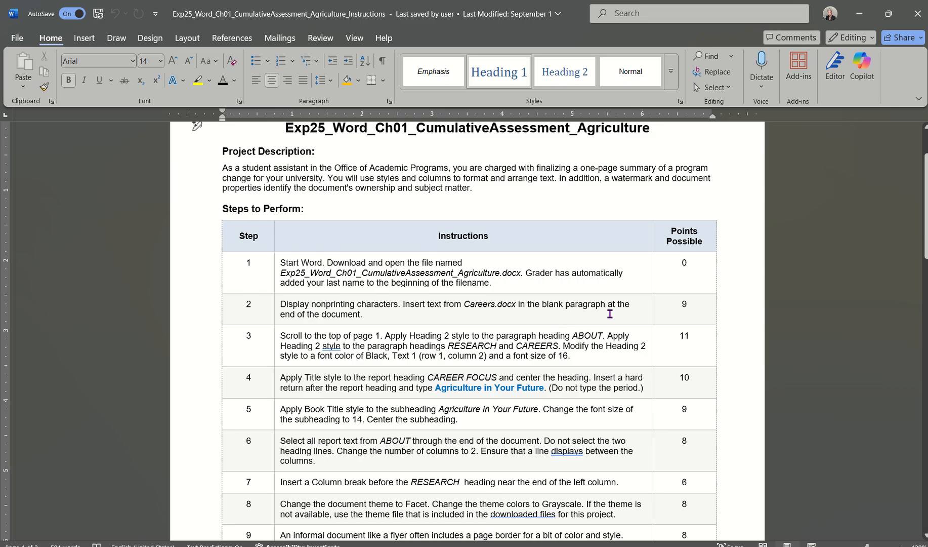
pyautogui.click(642, 546)
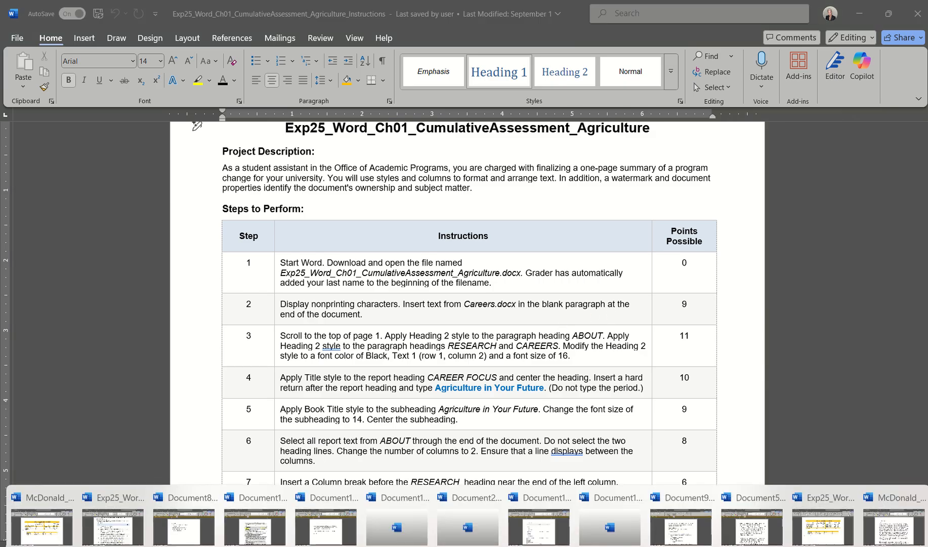
pyautogui.click(894, 526)
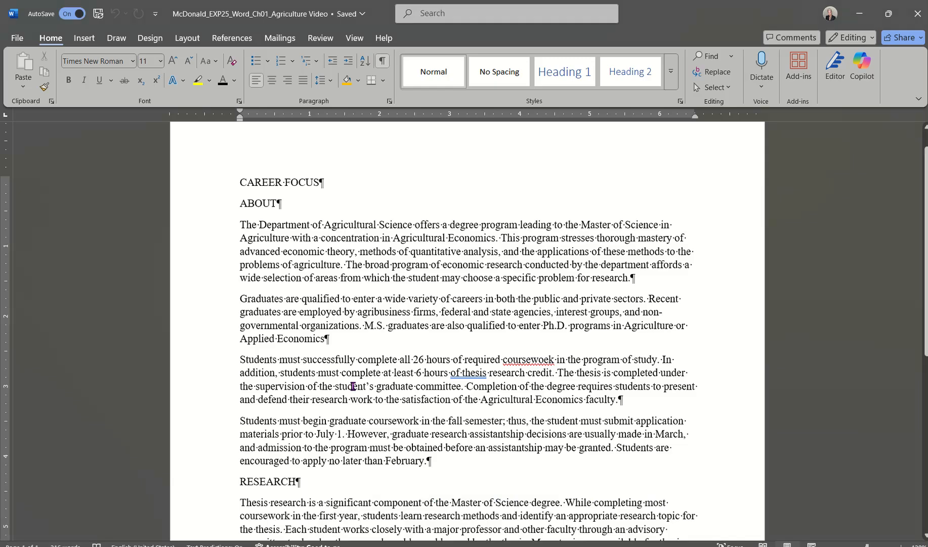
# Put the insertion point back in the empty last paragraph and bring the Word Ch1 folder window forward.
pyautogui.scroll(-6, 353, 386)
pyautogui.click(242, 282)
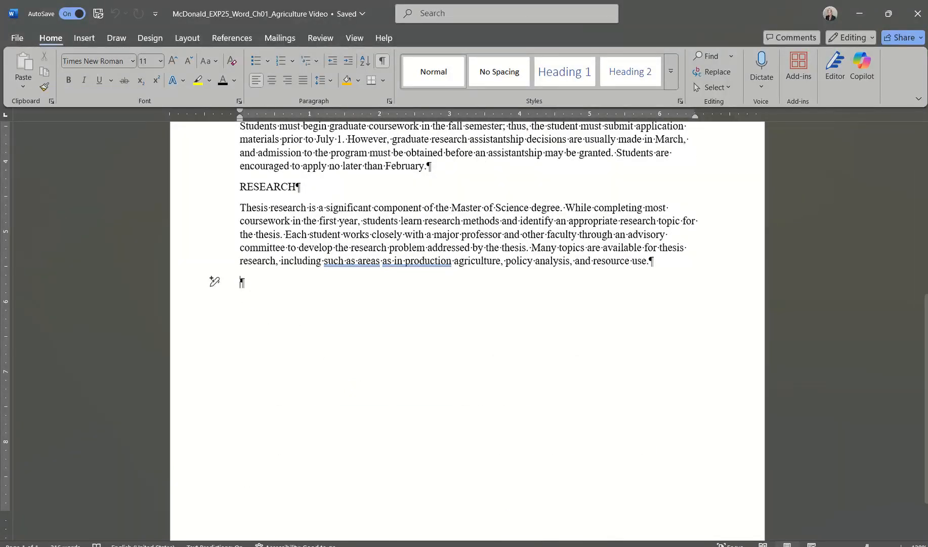
pyautogui.moveTo(521, 536)
pyautogui.click(521, 510)
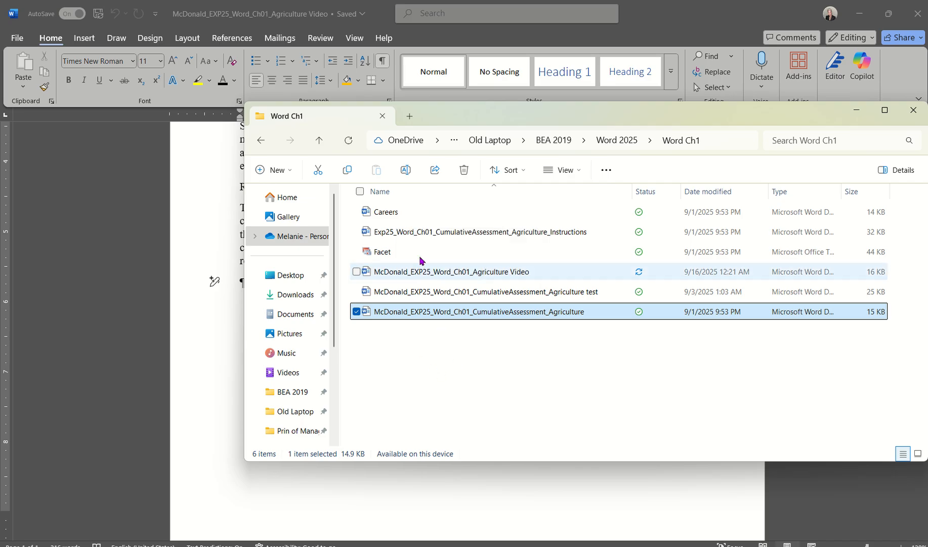
# Open the Careers document to look over its text with formatting marks, then close it.
pyautogui.click(383, 214)
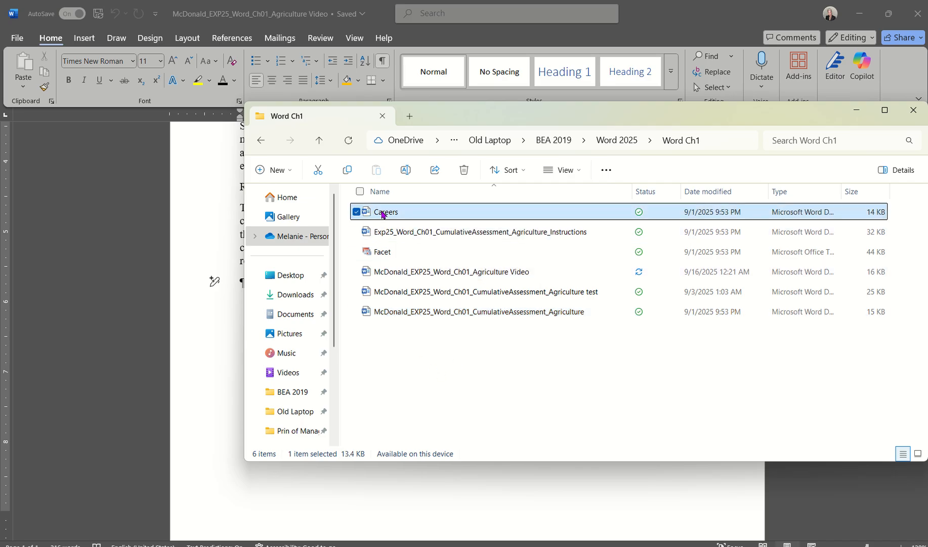
pyautogui.doubleClick(383, 215)
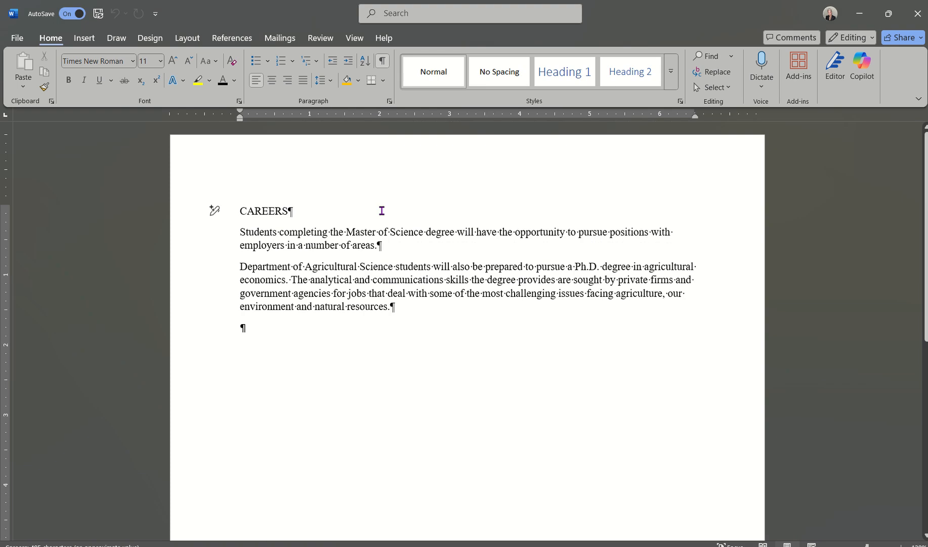
pyautogui.scroll(-7, 473, 344)
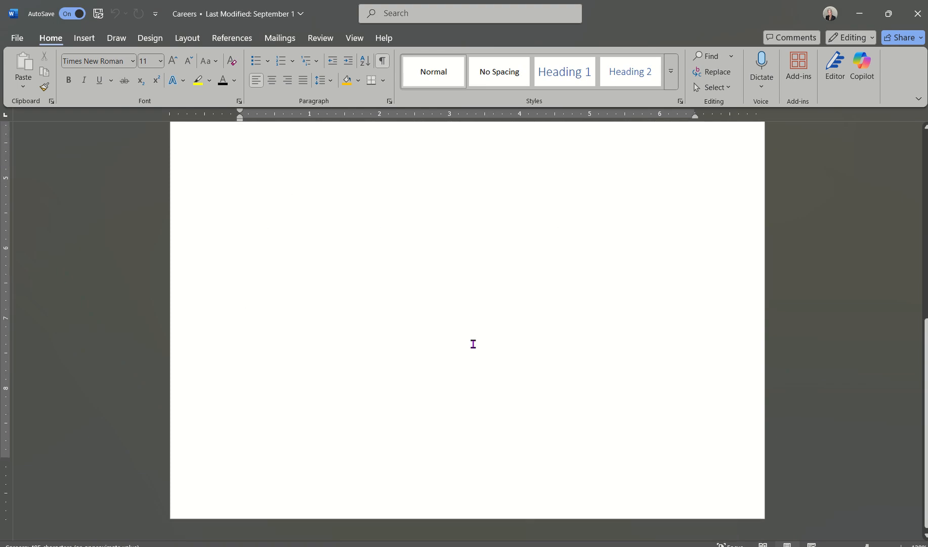
pyautogui.scroll(7, 474, 344)
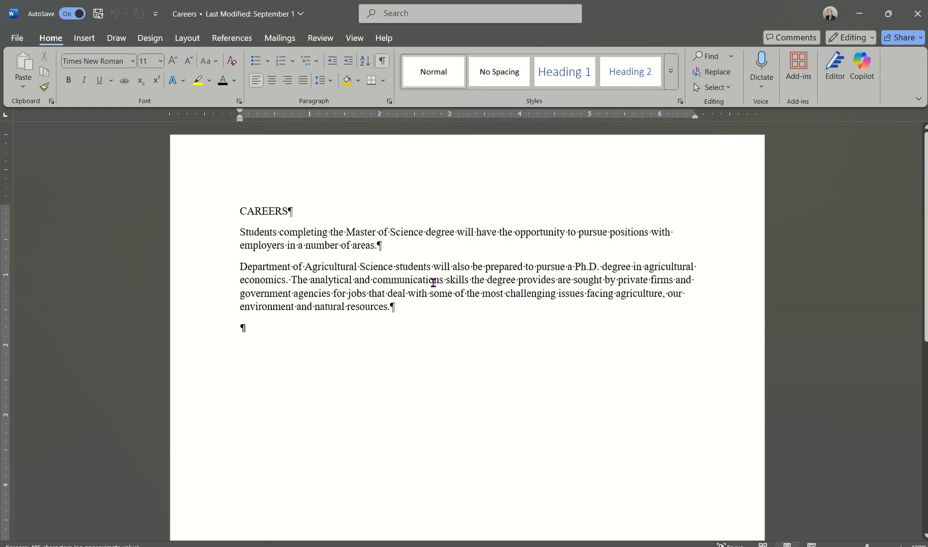
pyautogui.click(384, 61)
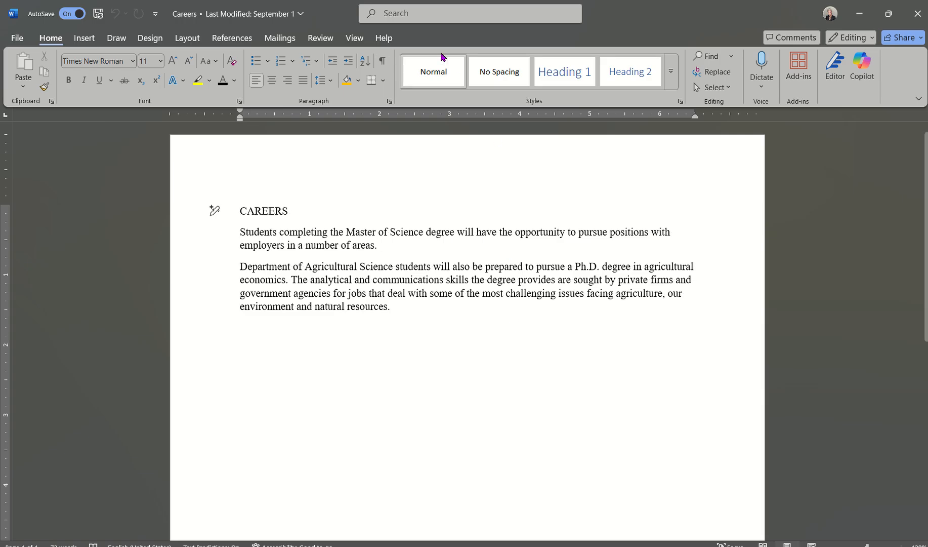
pyautogui.click(383, 61)
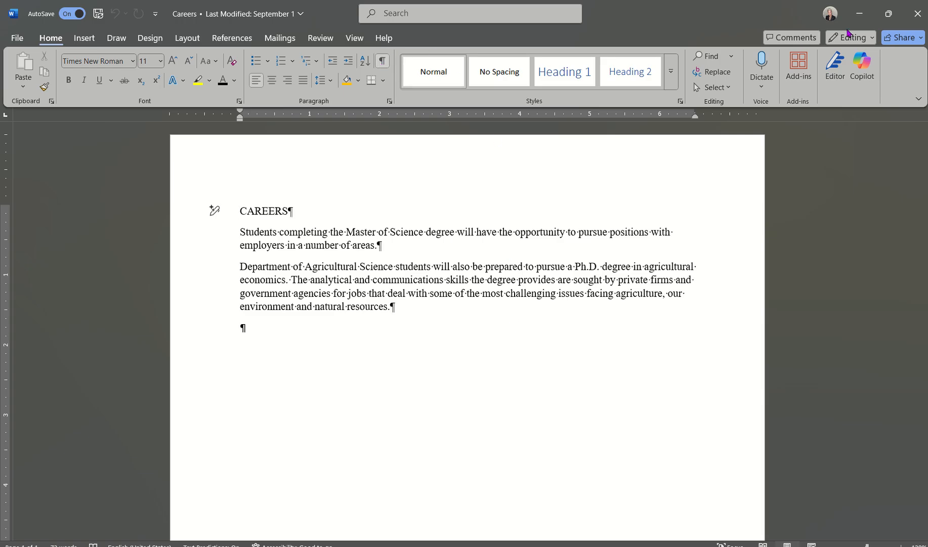
pyautogui.click(918, 14)
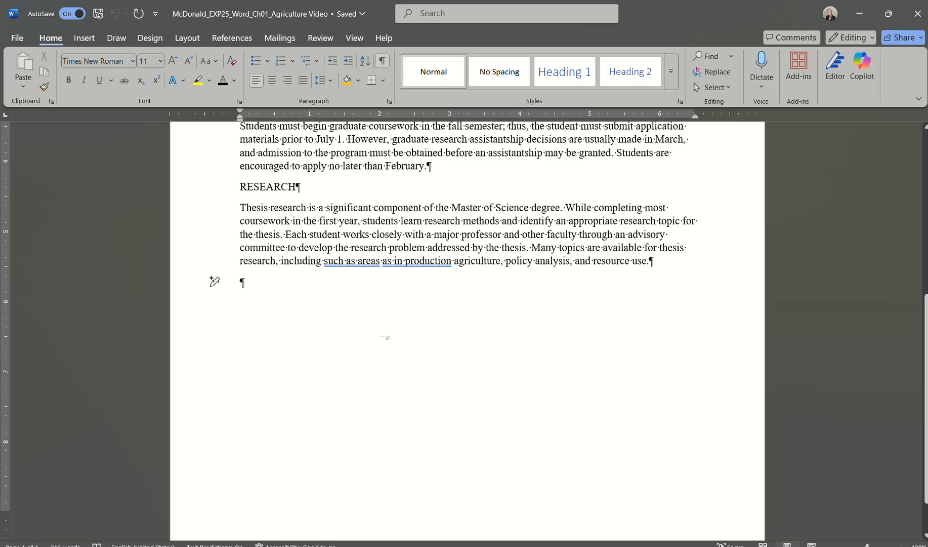
# Insert the Careers file via Text from File, adding a CAREERS heading and two paragraphs after RESEARCH.
pyautogui.click(81, 39)
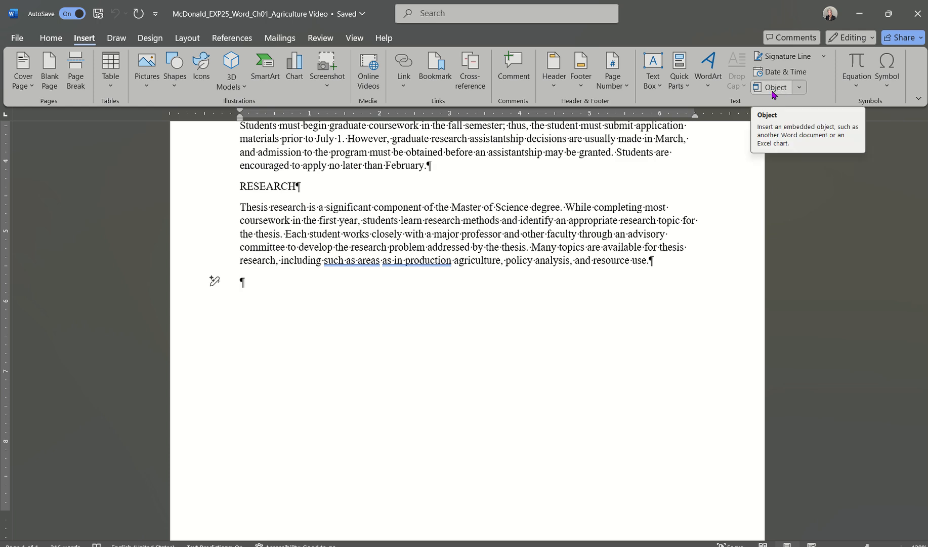
pyautogui.click(799, 89)
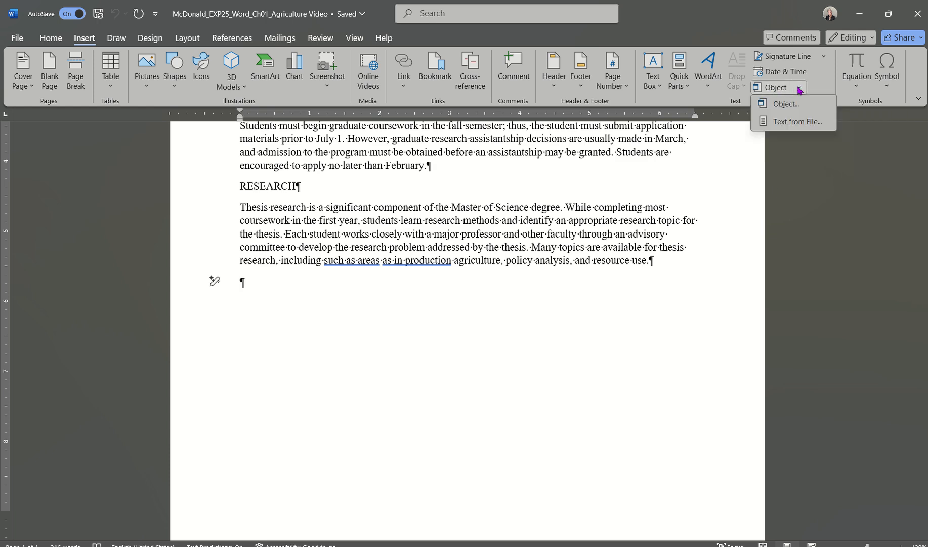
pyautogui.click(787, 122)
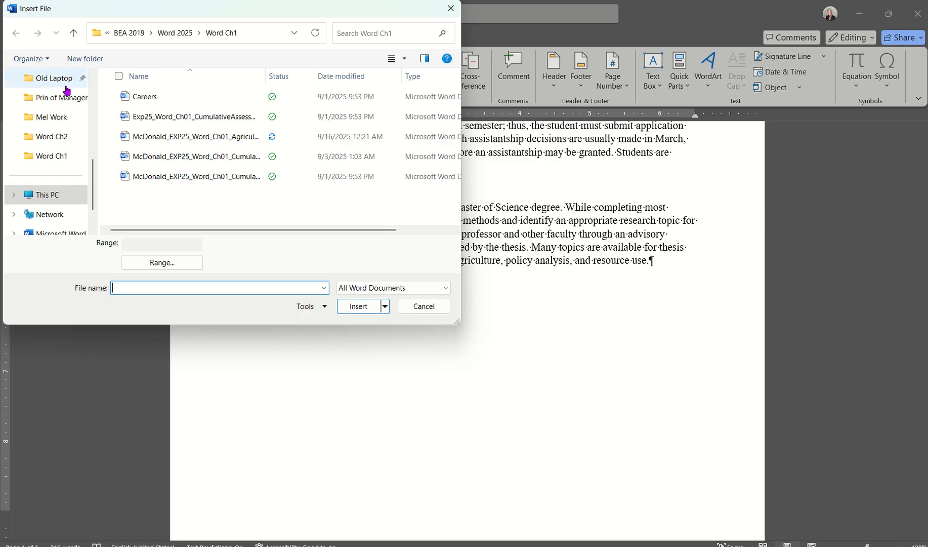
pyautogui.scroll(5, 60, 94)
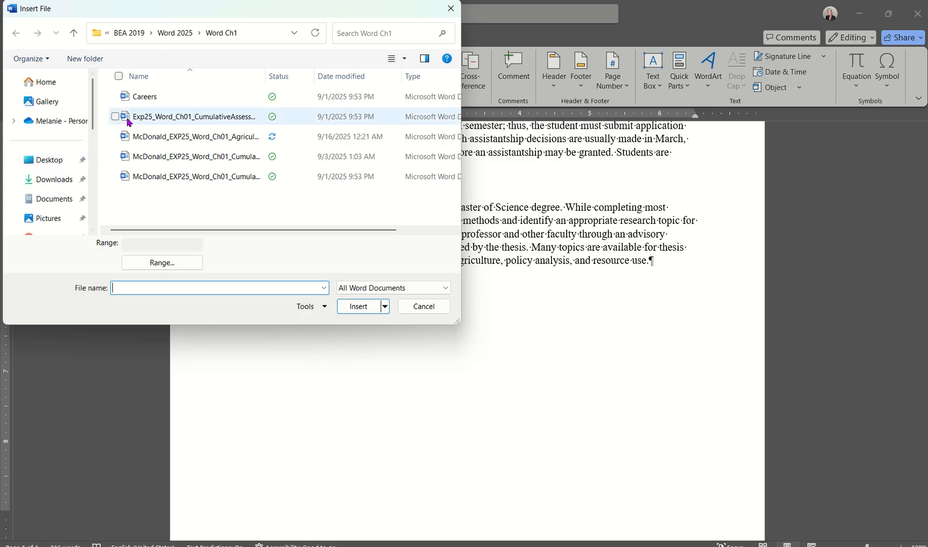
pyautogui.click(151, 99)
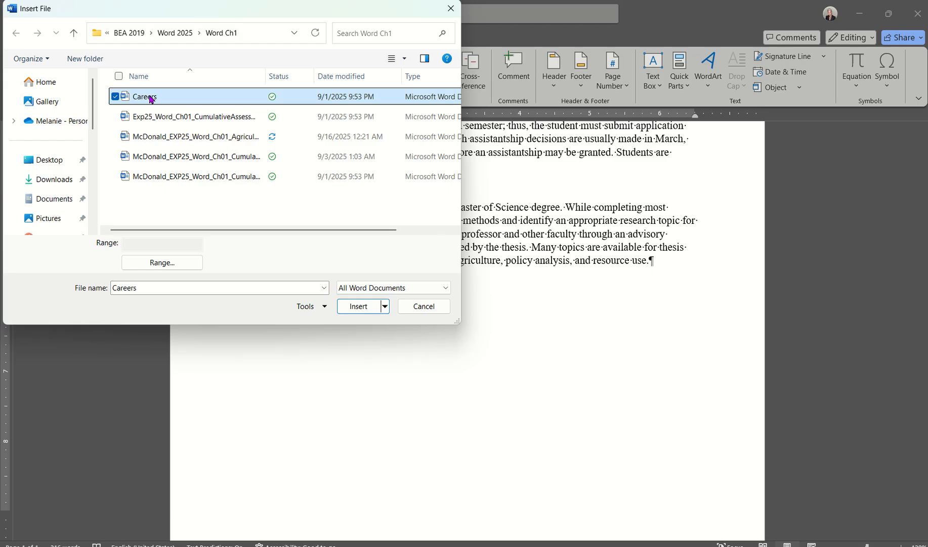
pyautogui.click(356, 307)
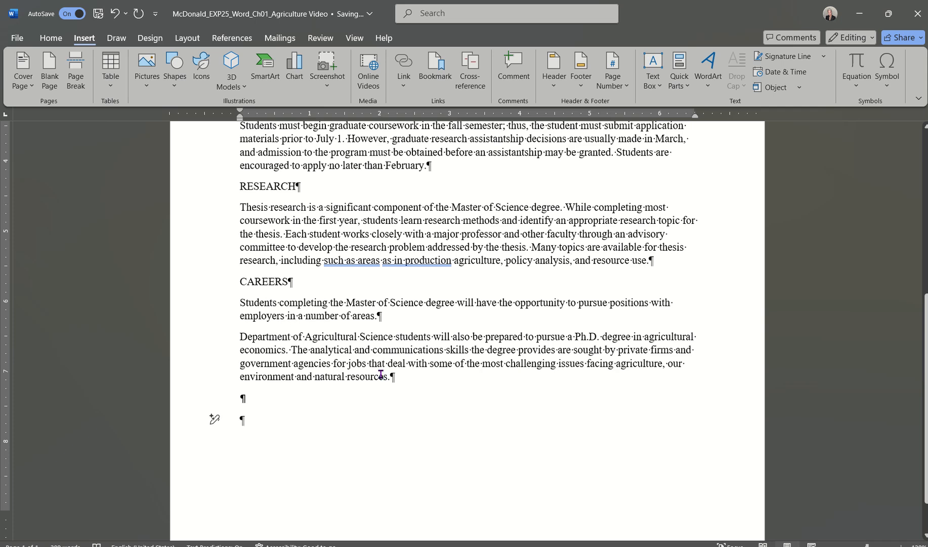
pyautogui.scroll(5, 451, 405)
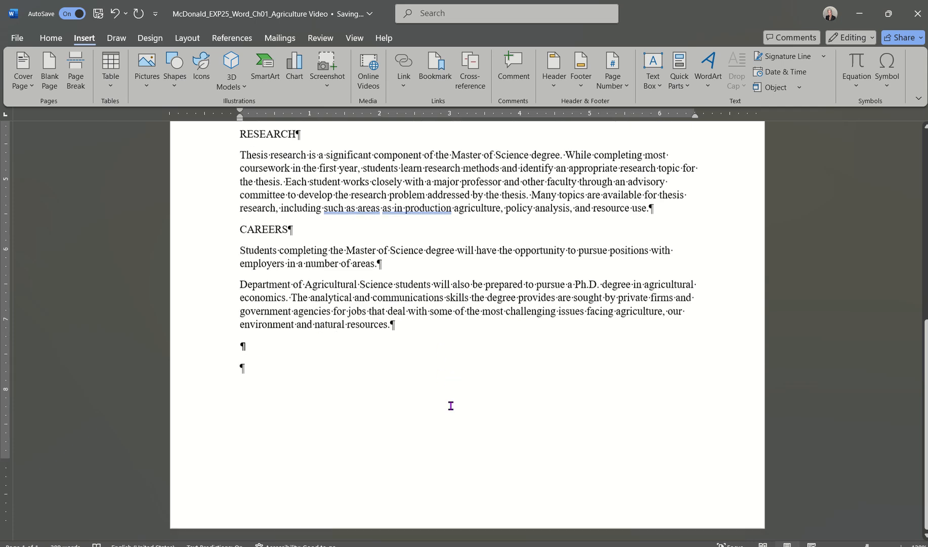
pyautogui.scroll(1, 451, 405)
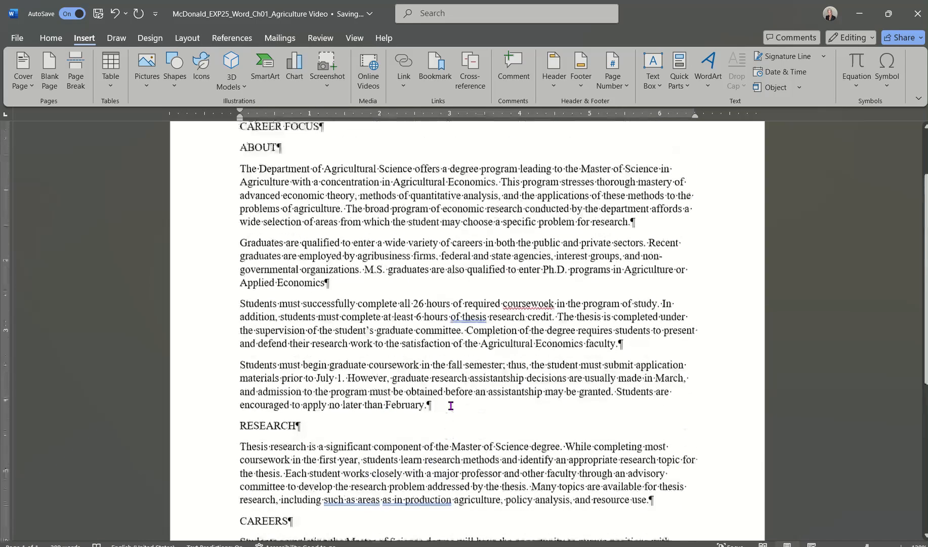
pyautogui.scroll(-6, 449, 405)
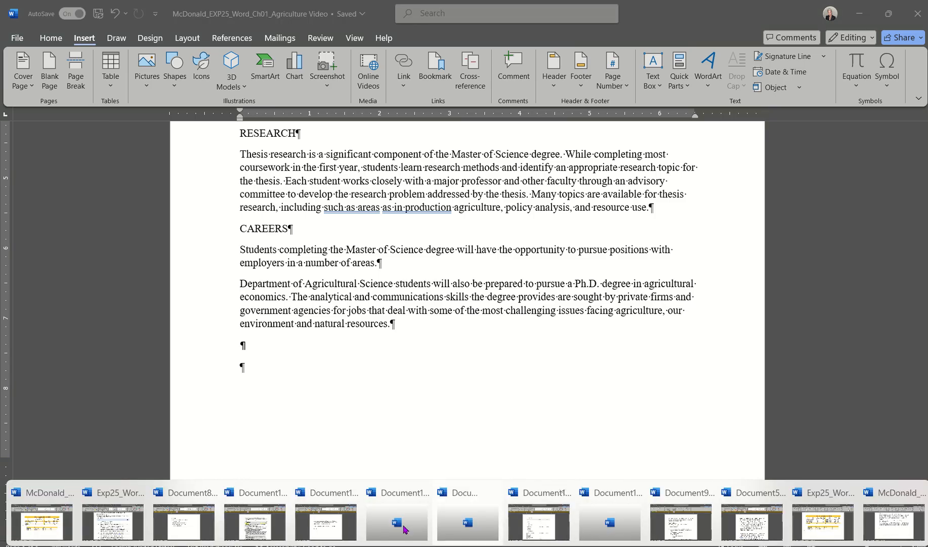
pyautogui.click(112, 527)
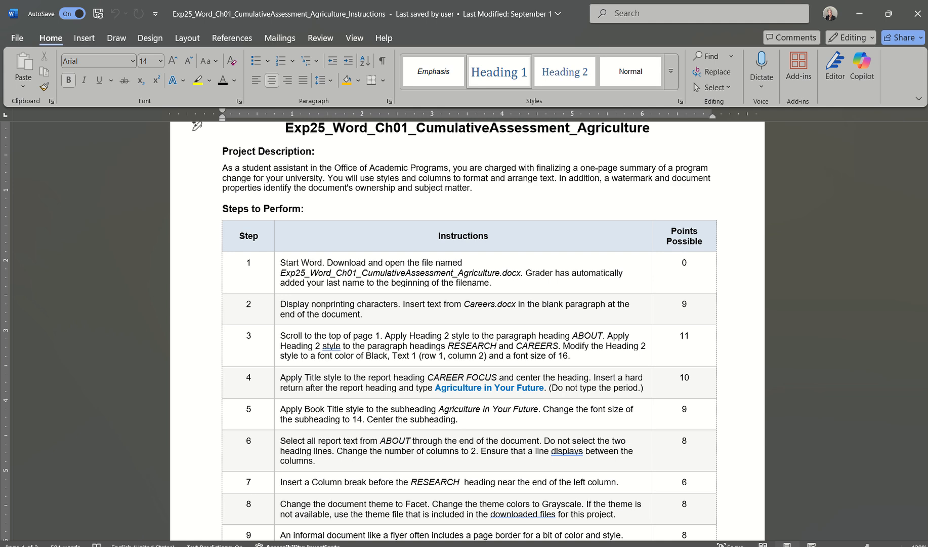
pyautogui.click(618, 545)
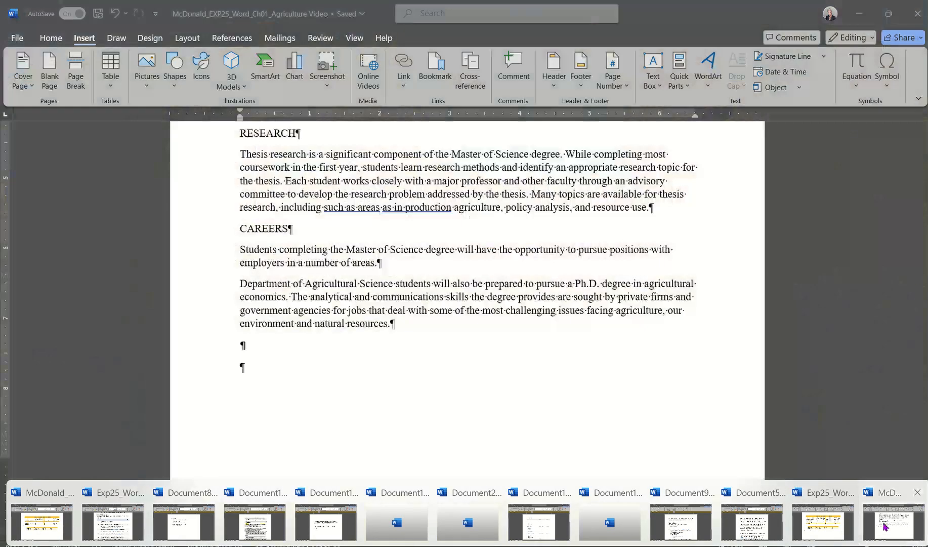
# Apply the Heading 2 style to the ABOUT heading.
pyautogui.click(885, 526)
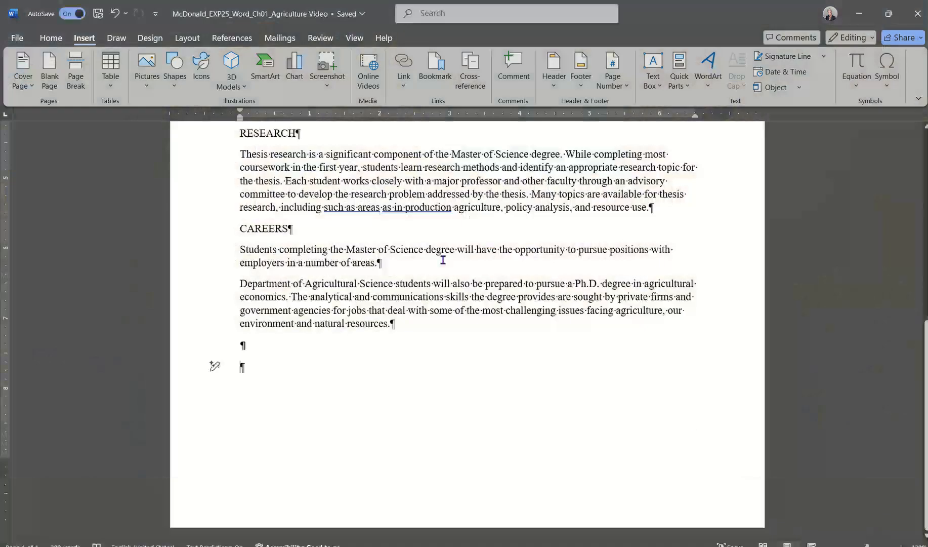
pyautogui.scroll(10, 441, 258)
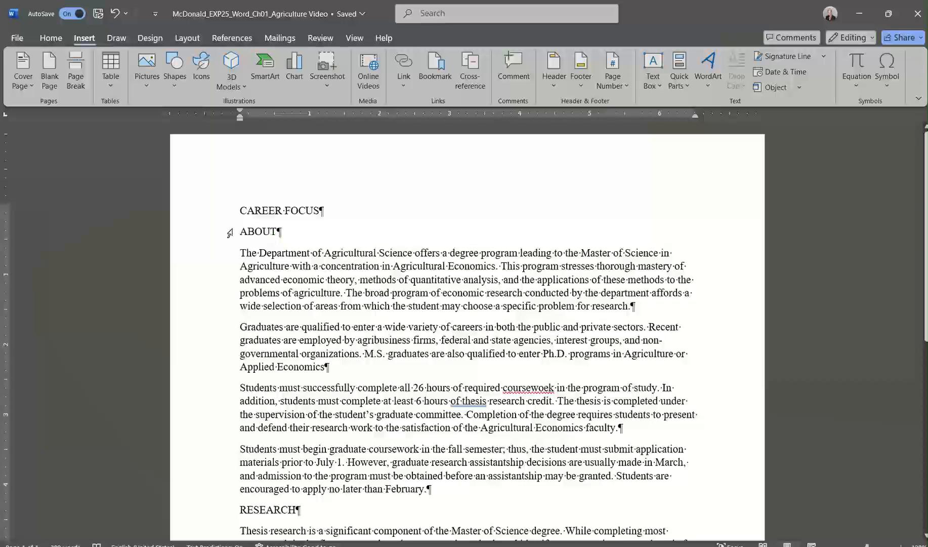
pyautogui.moveTo(239, 231); pyautogui.dragTo(277, 237)
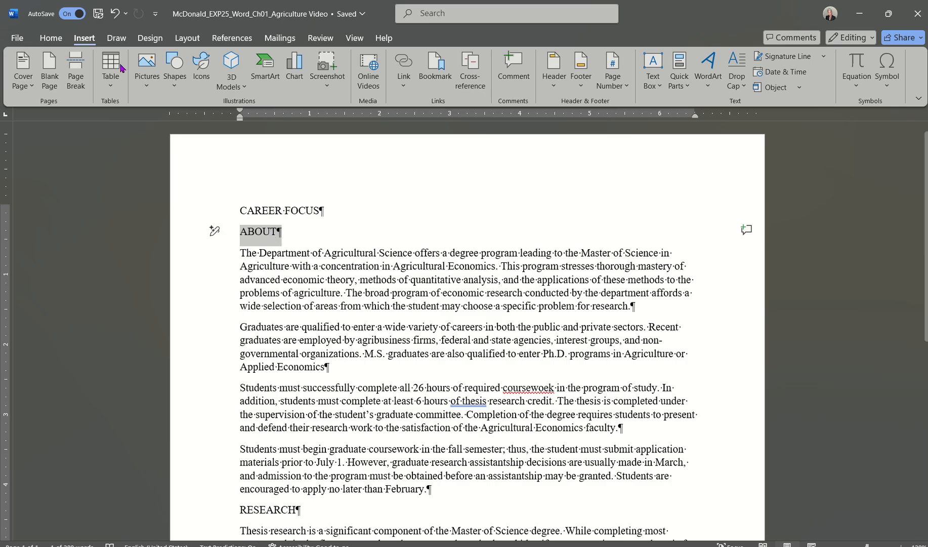
pyautogui.click(56, 39)
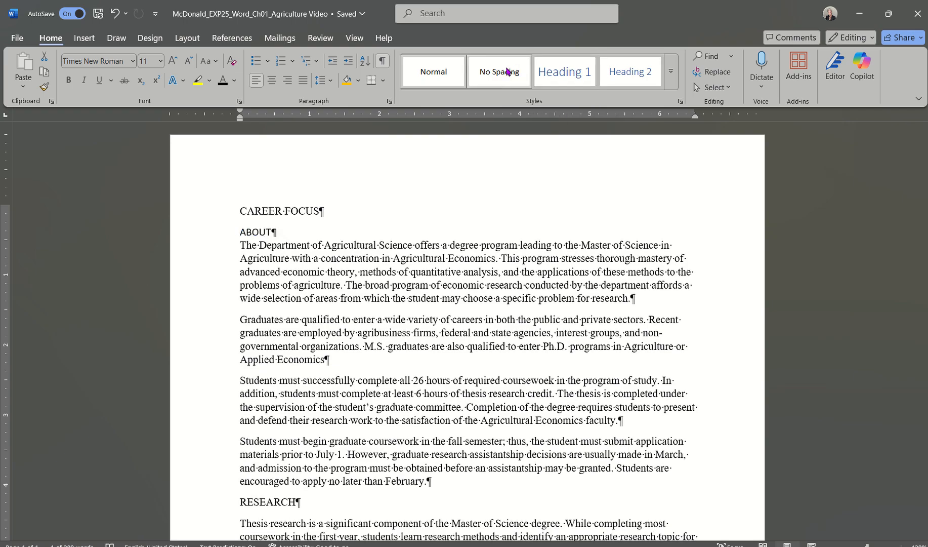
pyautogui.click(632, 71)
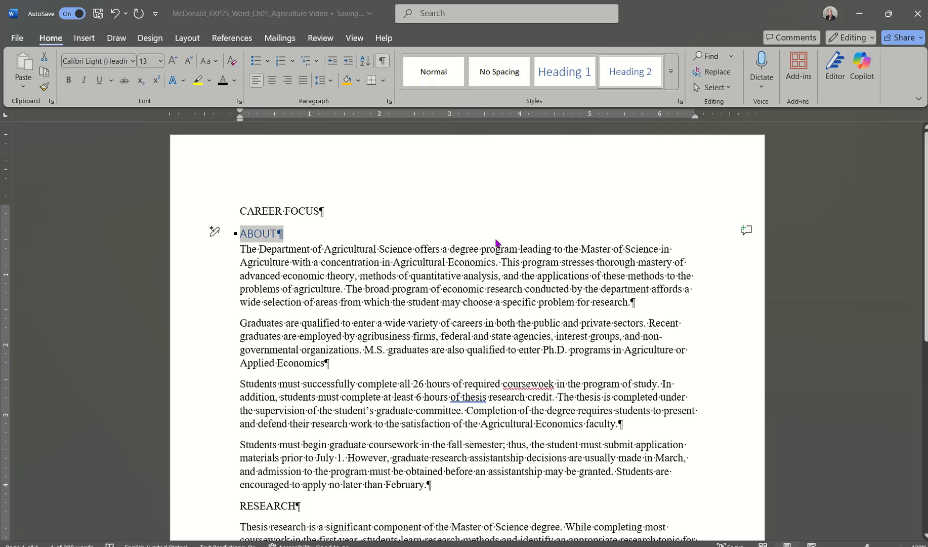
pyautogui.click(303, 233)
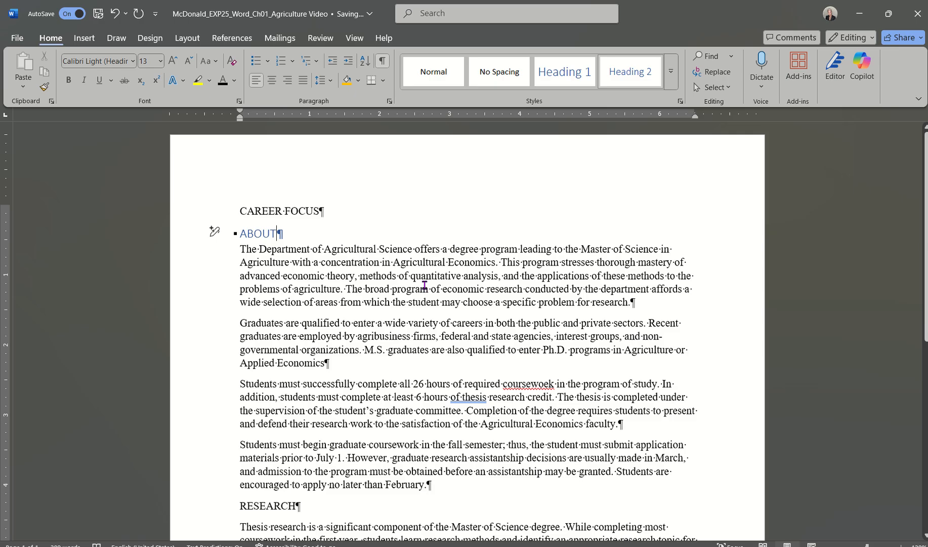
# Apply the Heading 2 style to the RESEARCH and CAREERS headings.
pyautogui.scroll(-3, 430, 274)
pyautogui.scroll(-6, 433, 258)
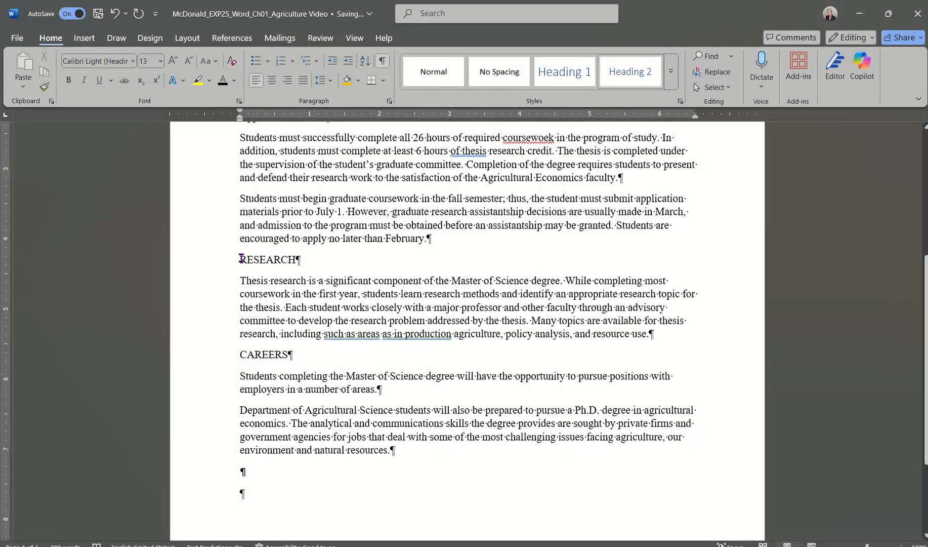
pyautogui.moveTo(239, 258); pyautogui.dragTo(302, 261)
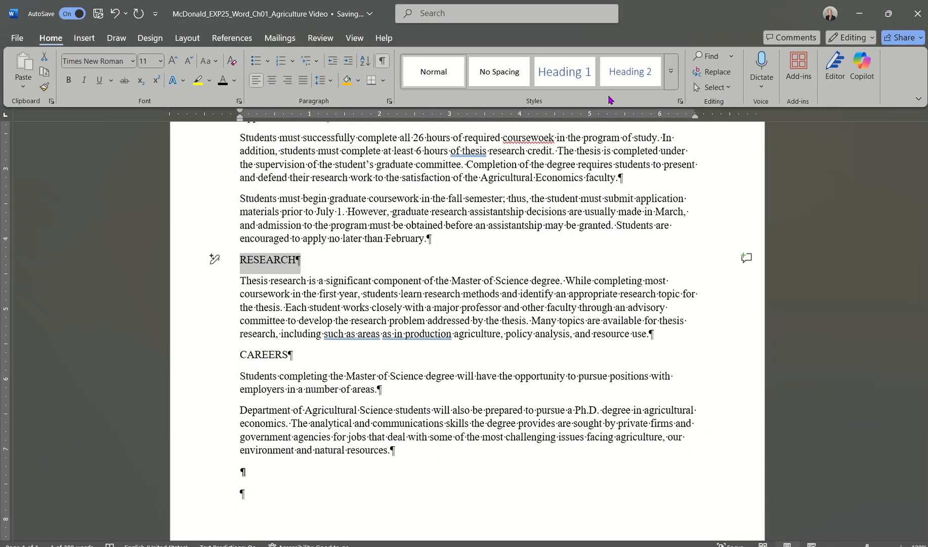
pyautogui.click(630, 75)
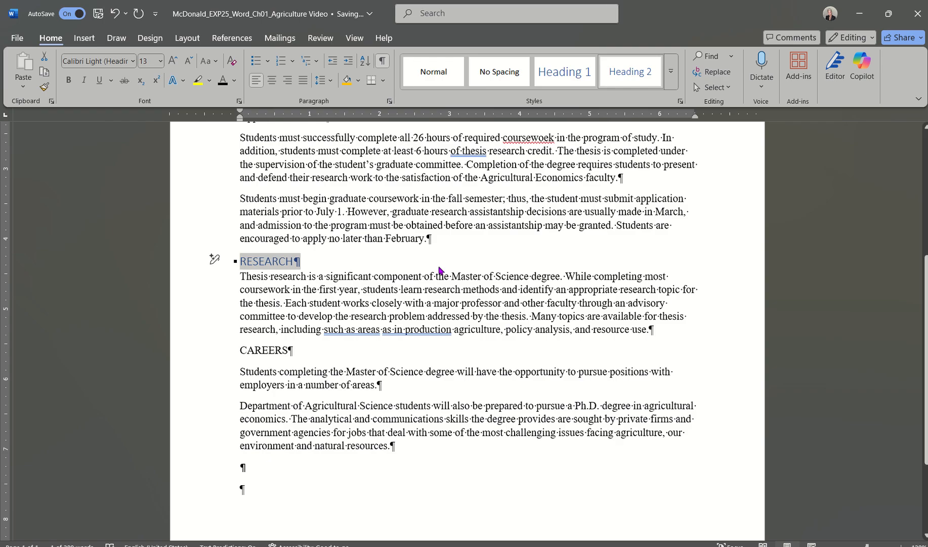
pyautogui.moveTo(238, 350); pyautogui.dragTo(303, 353)
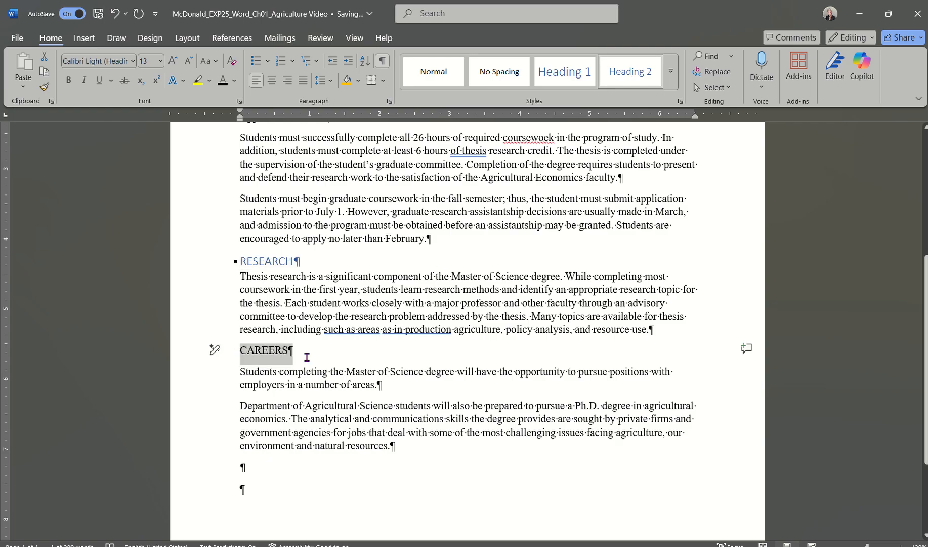
pyautogui.click(619, 78)
pyautogui.scroll(5, 498, 298)
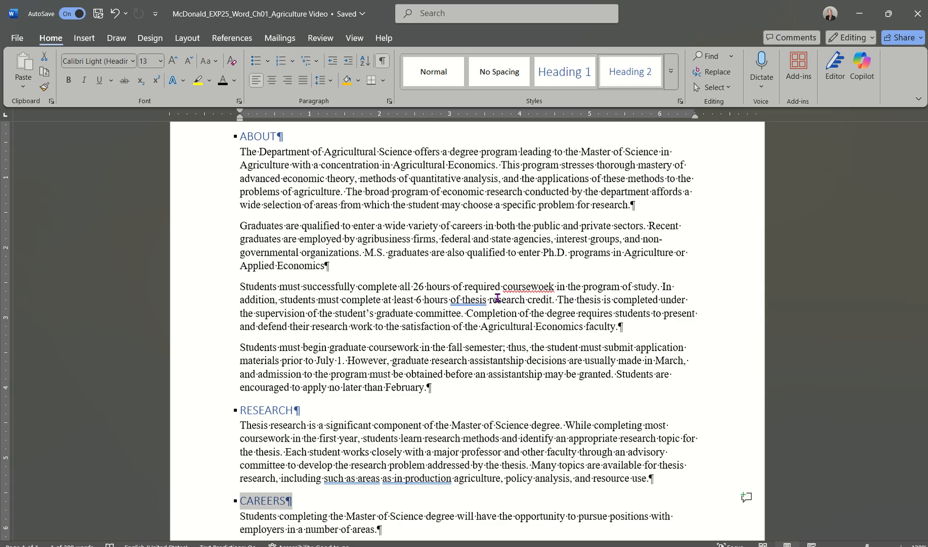
# Modify the Heading 2 style to use Black, Text 1 font colour at size 16.
pyautogui.scroll(3, 498, 298)
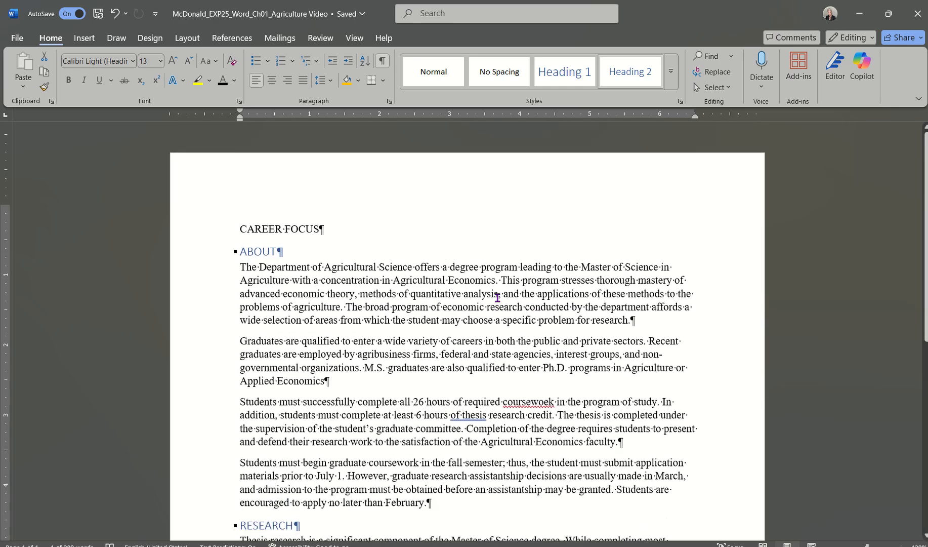
pyautogui.scroll(-5, 498, 298)
pyautogui.scroll(-3, 497, 298)
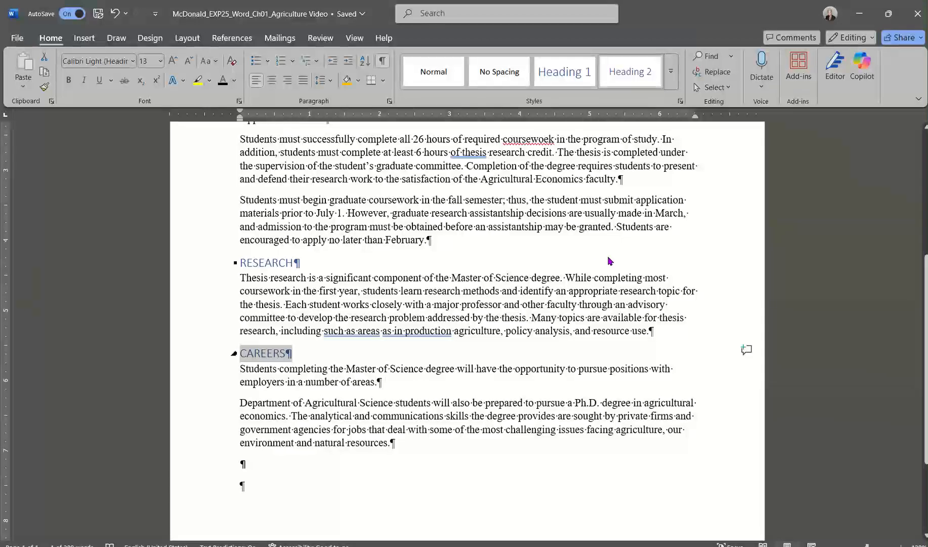
pyautogui.rightClick(627, 72)
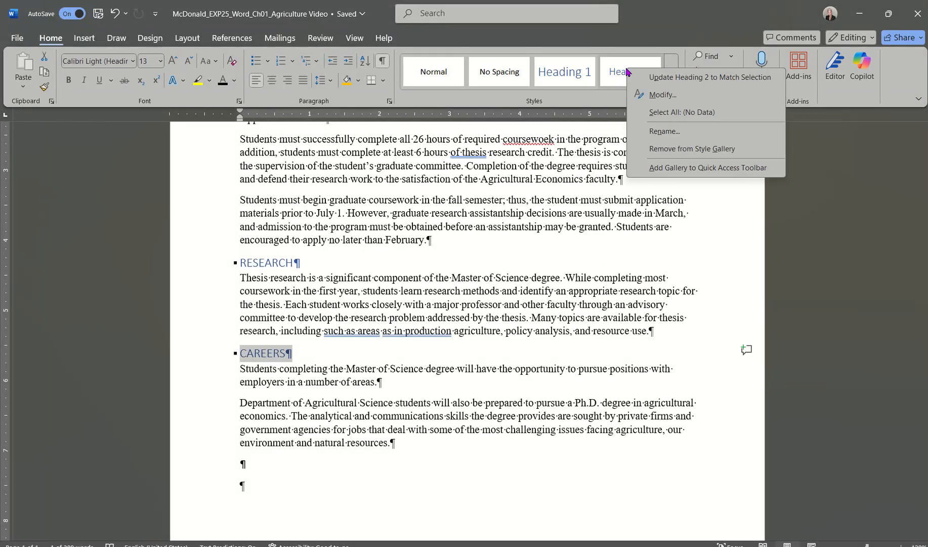
pyautogui.click(658, 95)
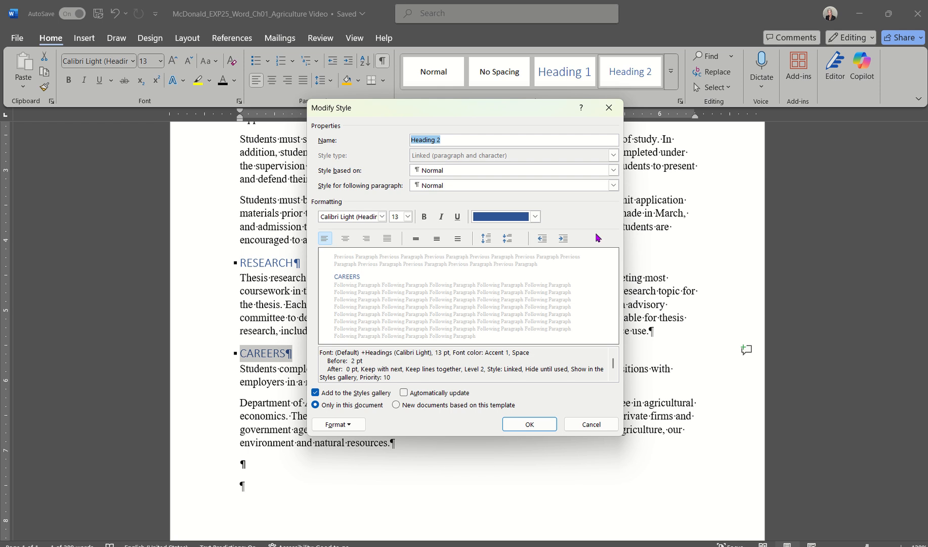
pyautogui.click(535, 216)
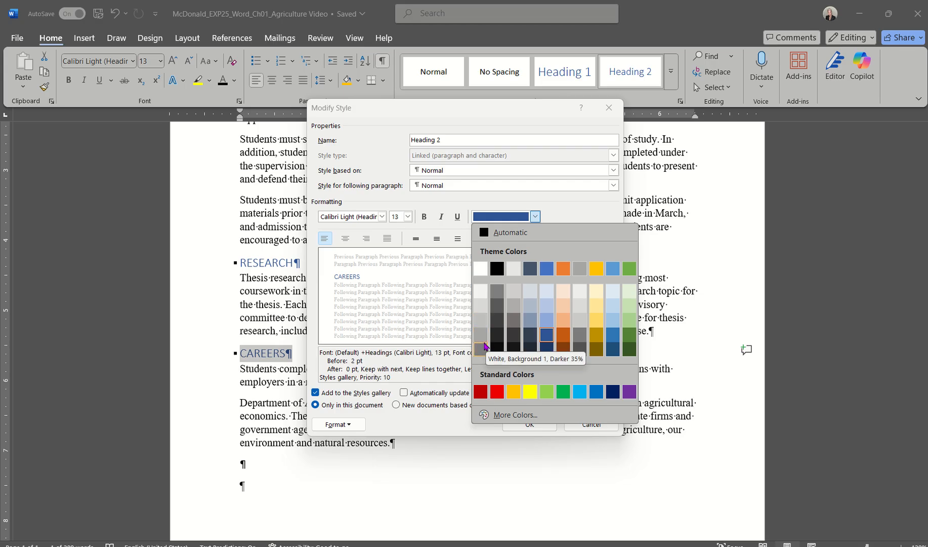
pyautogui.click(498, 269)
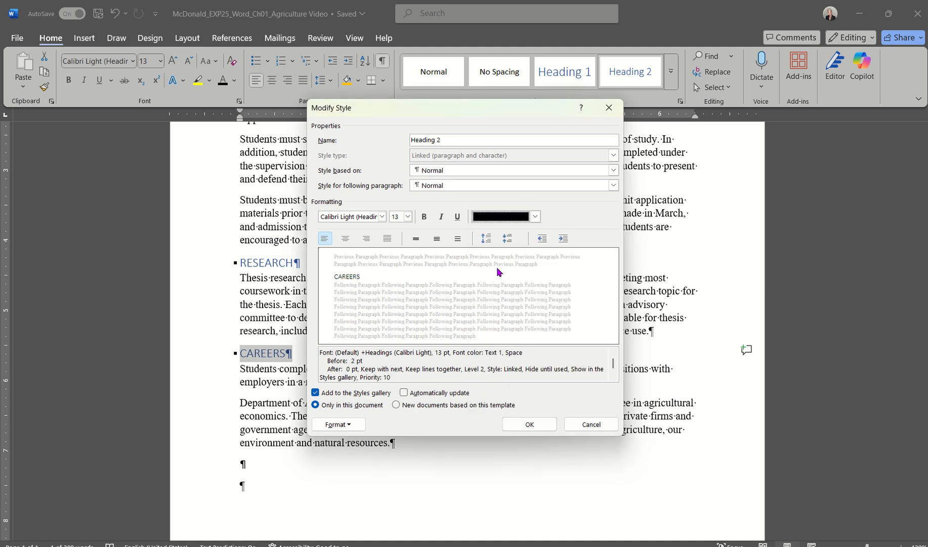
pyautogui.click(407, 217)
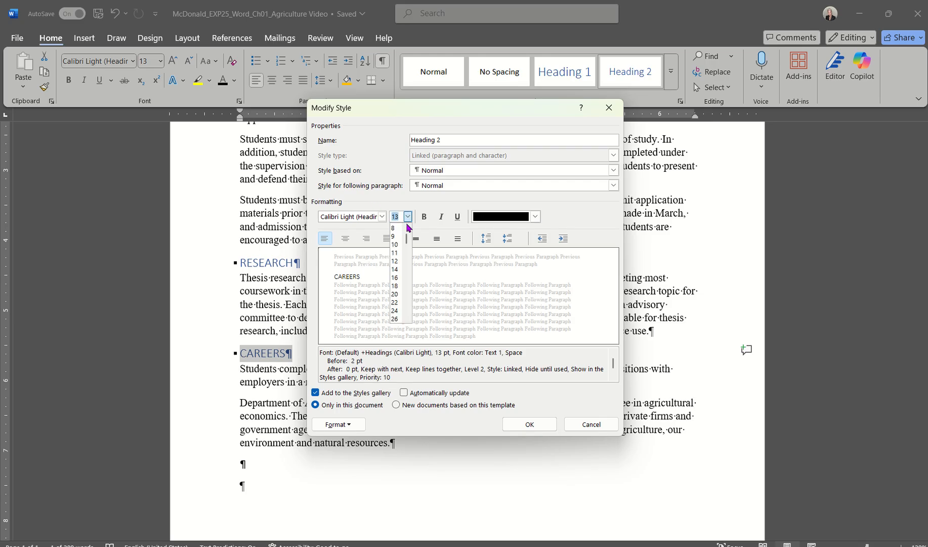
pyautogui.click(395, 277)
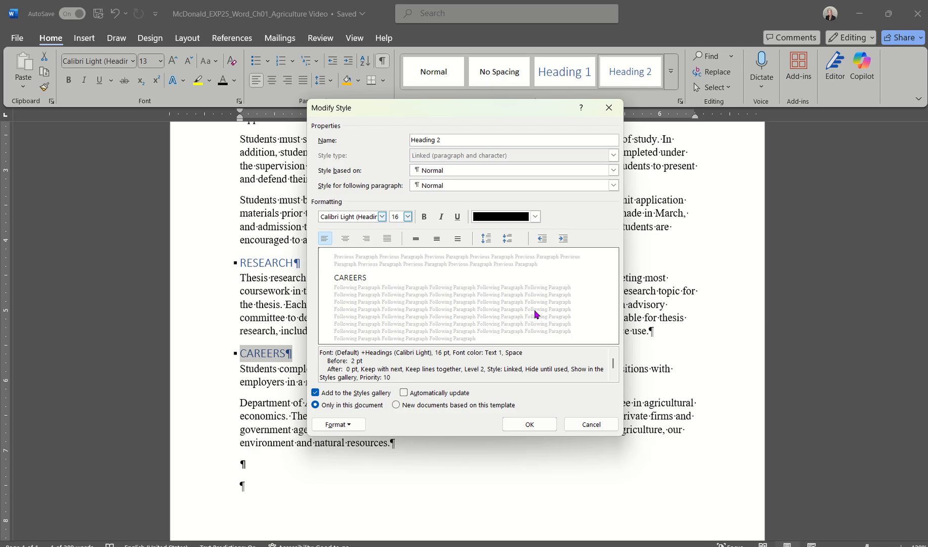
pyautogui.click(536, 423)
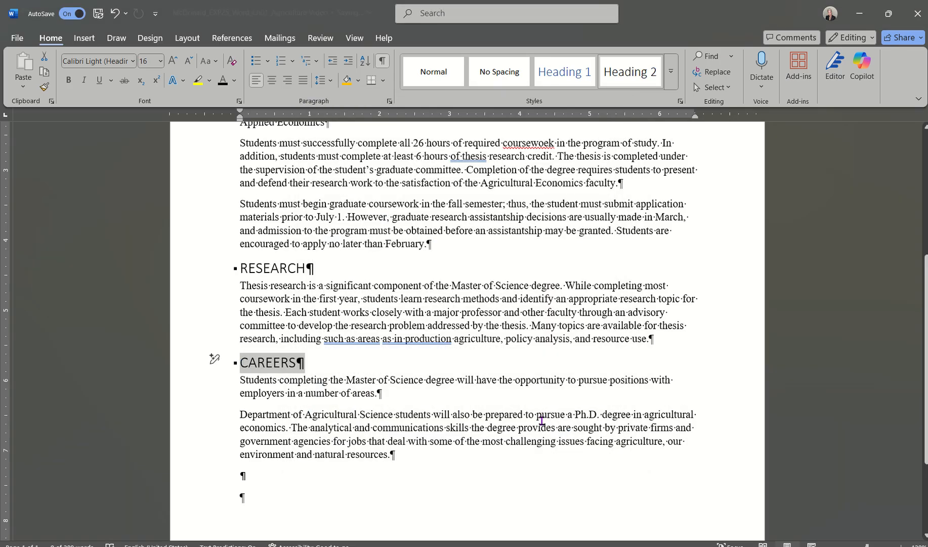
pyautogui.scroll(5, 495, 311)
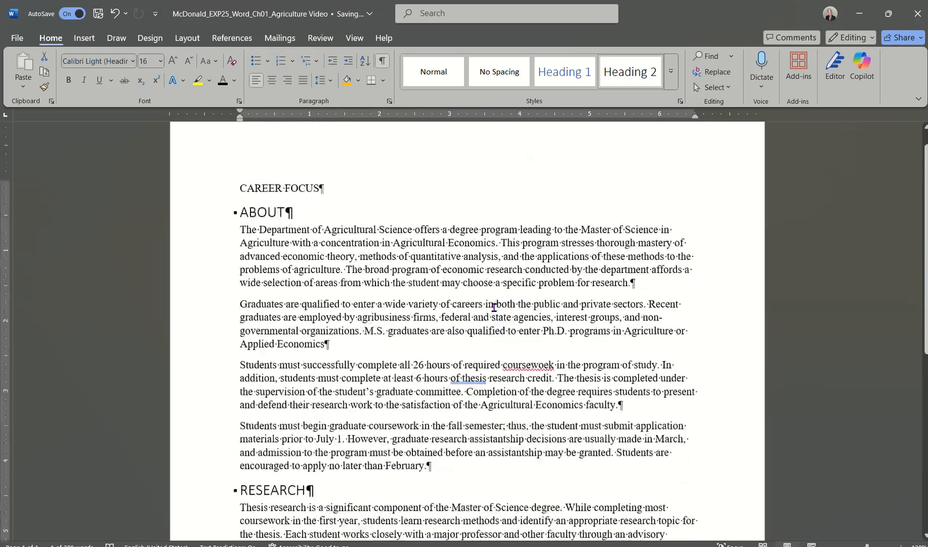
pyautogui.scroll(-3, 494, 308)
pyautogui.scroll(1, 494, 307)
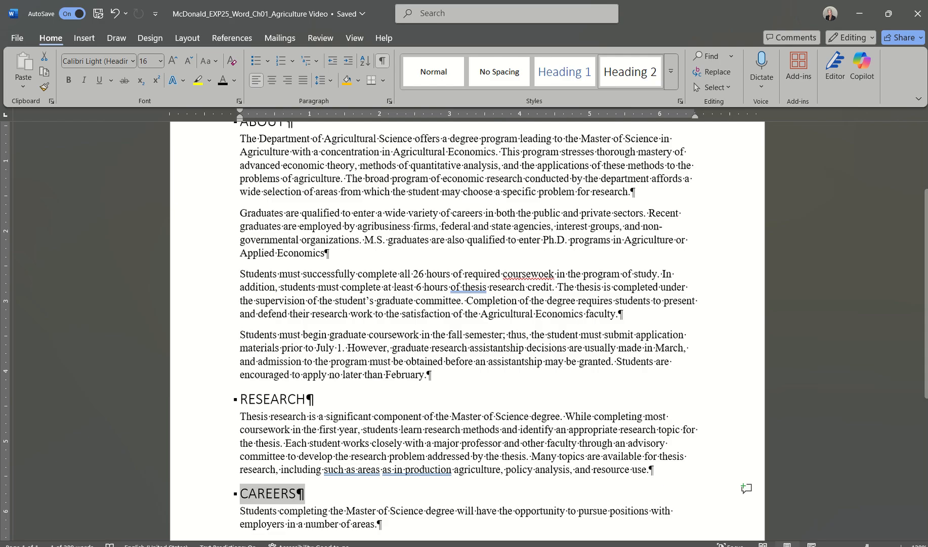
pyautogui.click(719, 546)
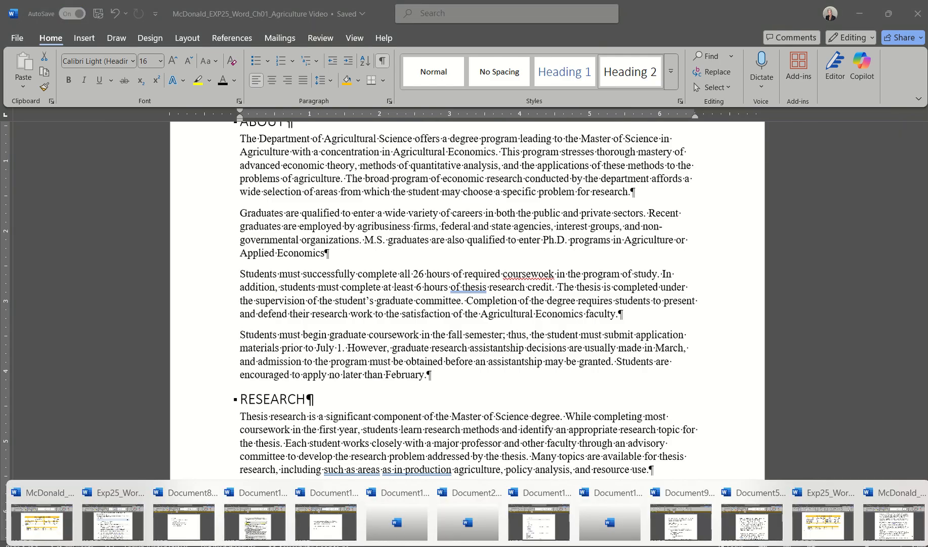
pyautogui.click(128, 512)
pyautogui.scroll(-5, 367, 417)
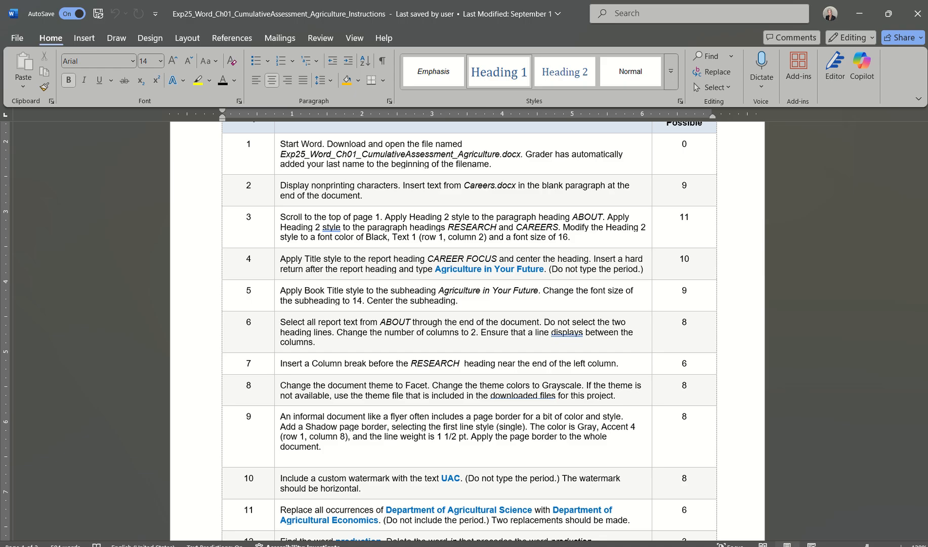
pyautogui.click(598, 546)
pyautogui.click(882, 531)
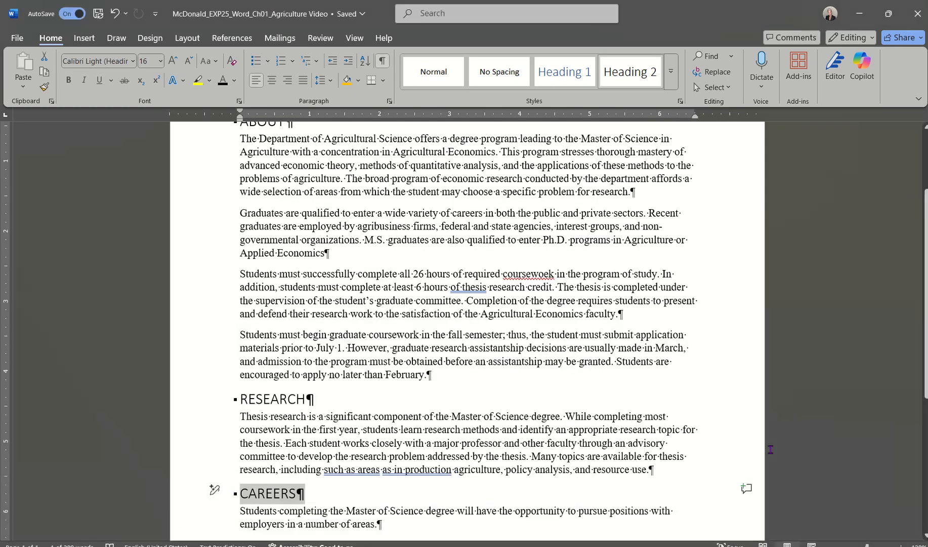
# Apply the Title style to the CAREER FOCUS heading, making it 28 pt Calibri Light.
pyautogui.scroll(3, 396, 242)
pyautogui.scroll(-1, 396, 241)
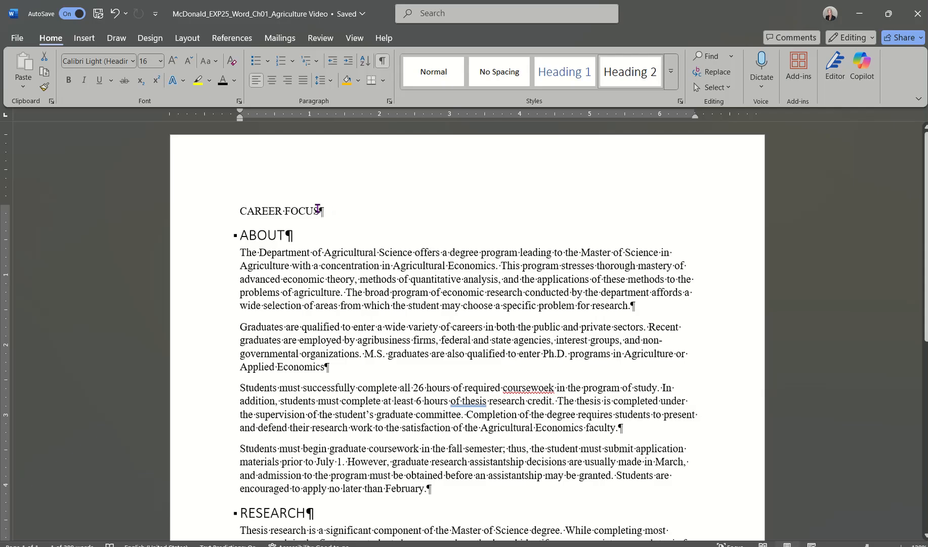
pyautogui.moveTo(318, 209); pyautogui.dragTo(255, 211)
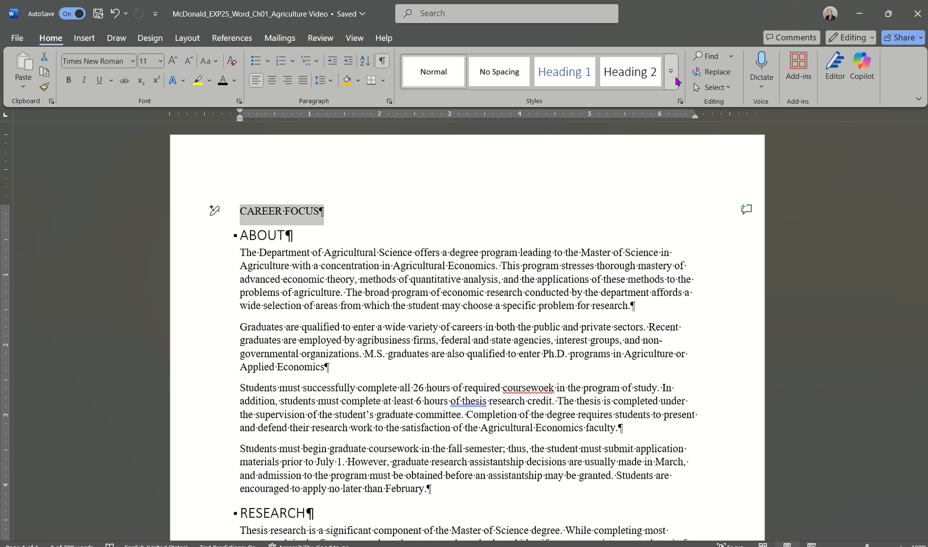
pyautogui.click(672, 74)
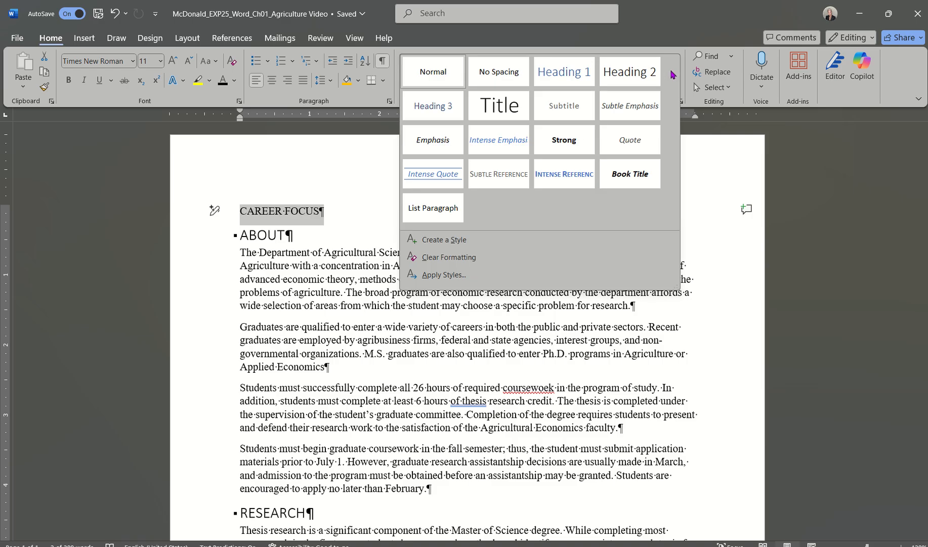
pyautogui.click(499, 108)
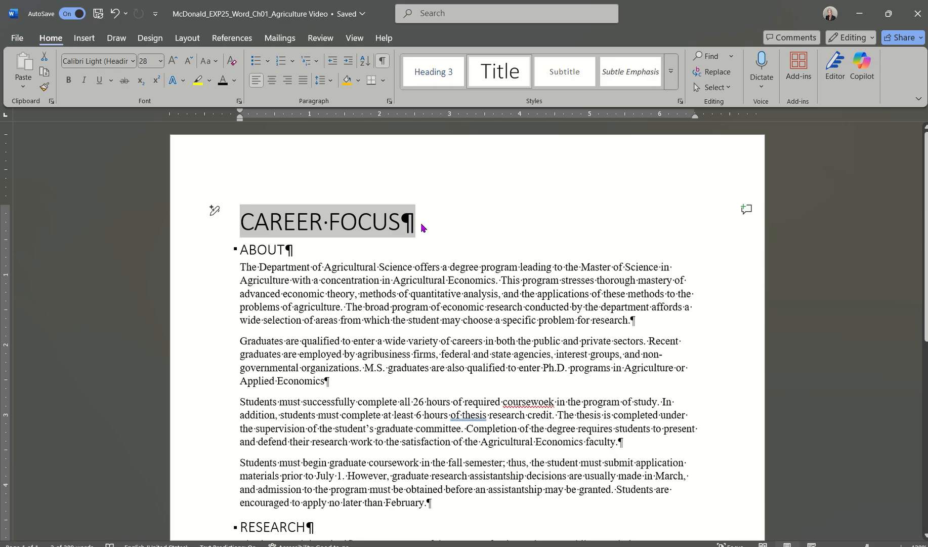
pyautogui.click(410, 230)
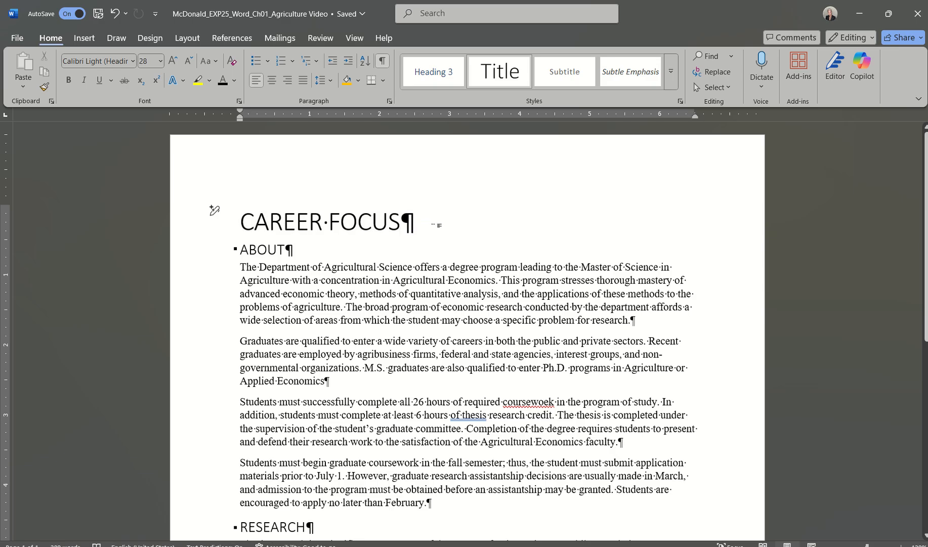
# Add a new paragraph reading 'Agriculture in Your Future' below the CAREER FOCUS title.
pyautogui.press('Return')
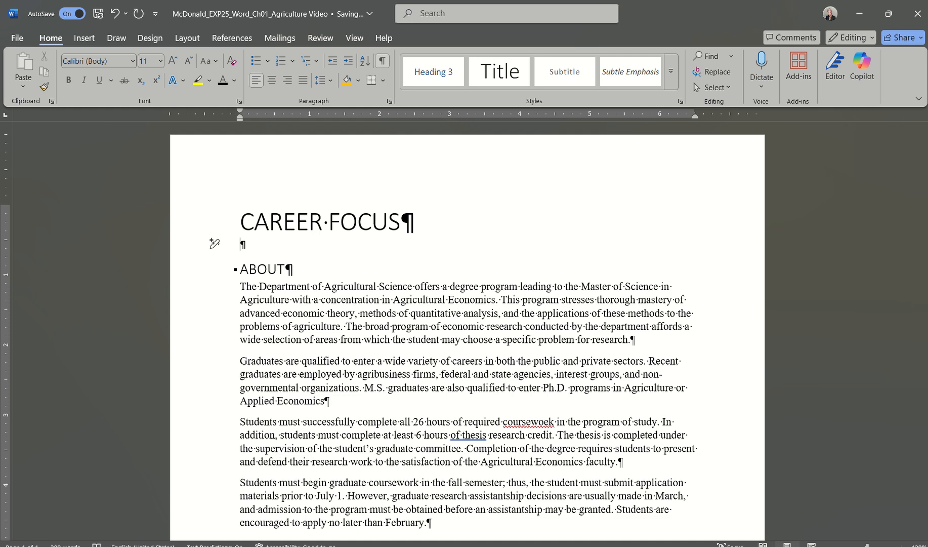
pyautogui.write('Agriculture in Your F')
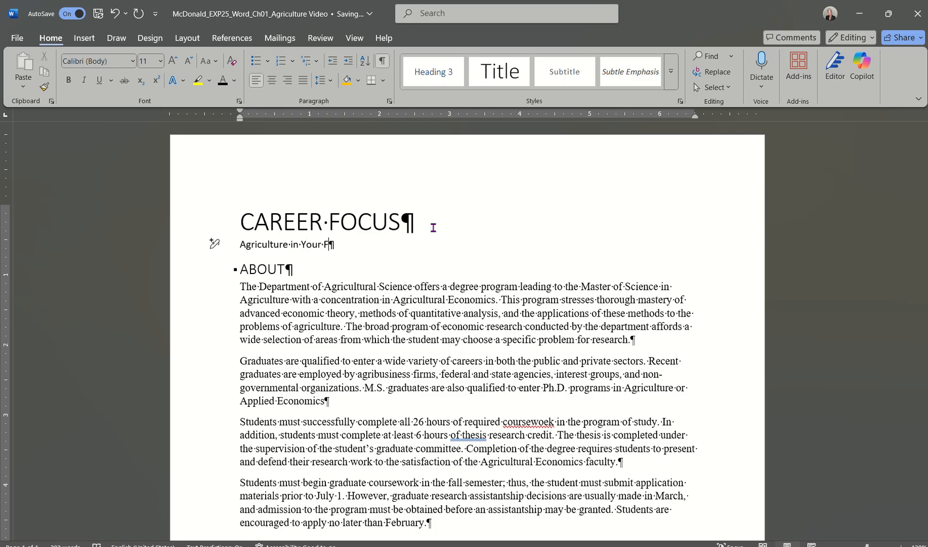
pyautogui.write('uture')
# Format the 'Agriculture in Your Future' line with the Book Title style at 14 pt.
pyautogui.moveTo(240, 246); pyautogui.dragTo(344, 249)
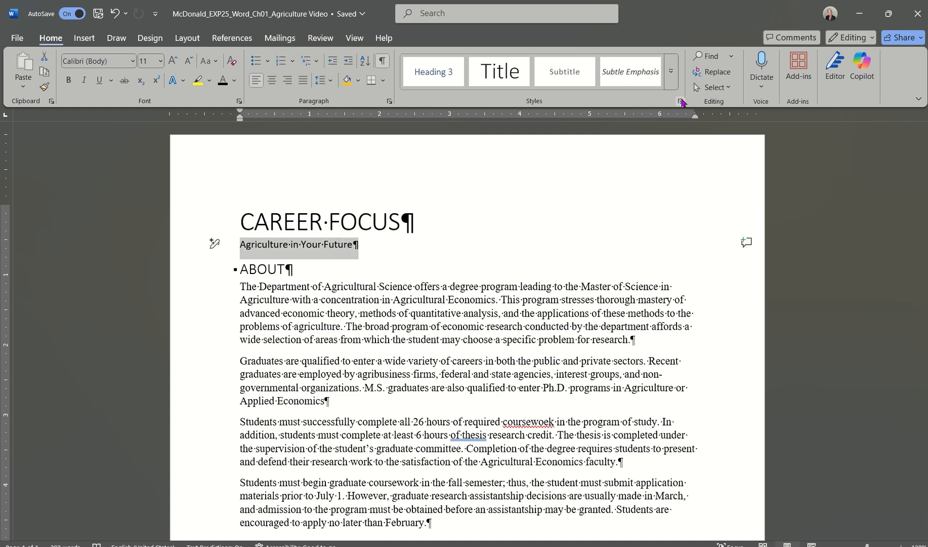
pyautogui.click(672, 80)
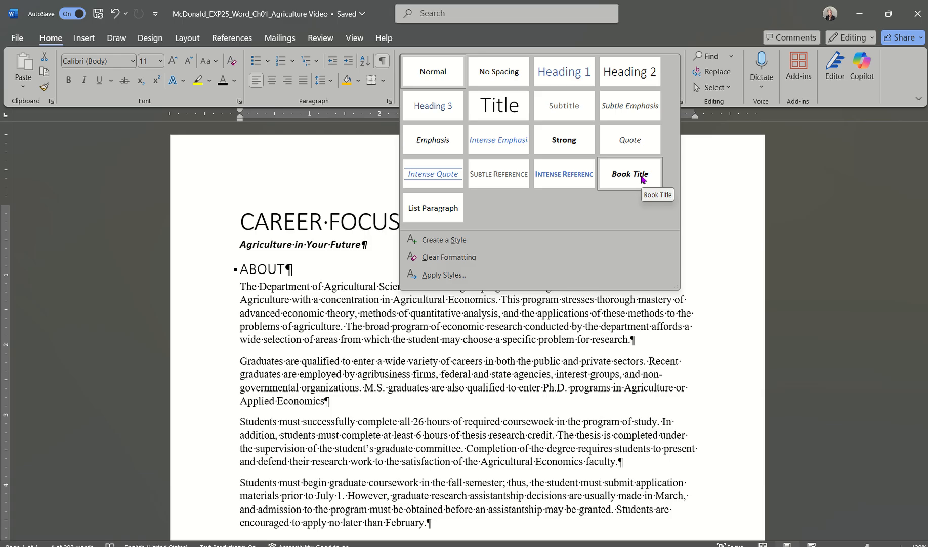
pyautogui.click(641, 174)
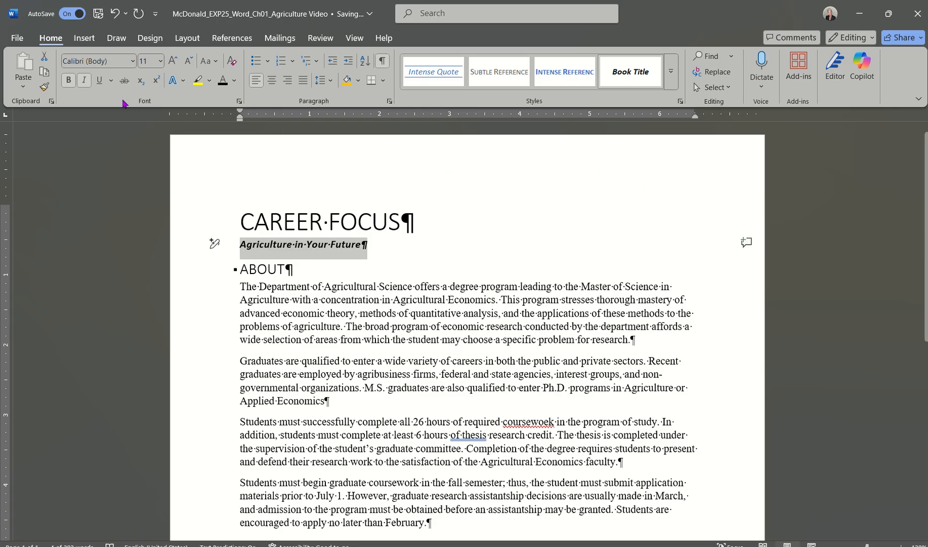
pyautogui.click(161, 63)
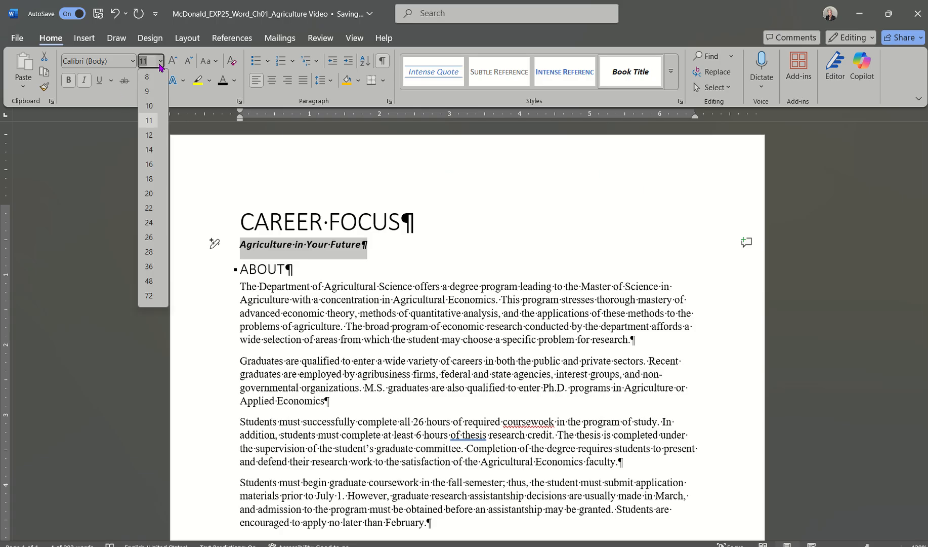
pyautogui.click(146, 153)
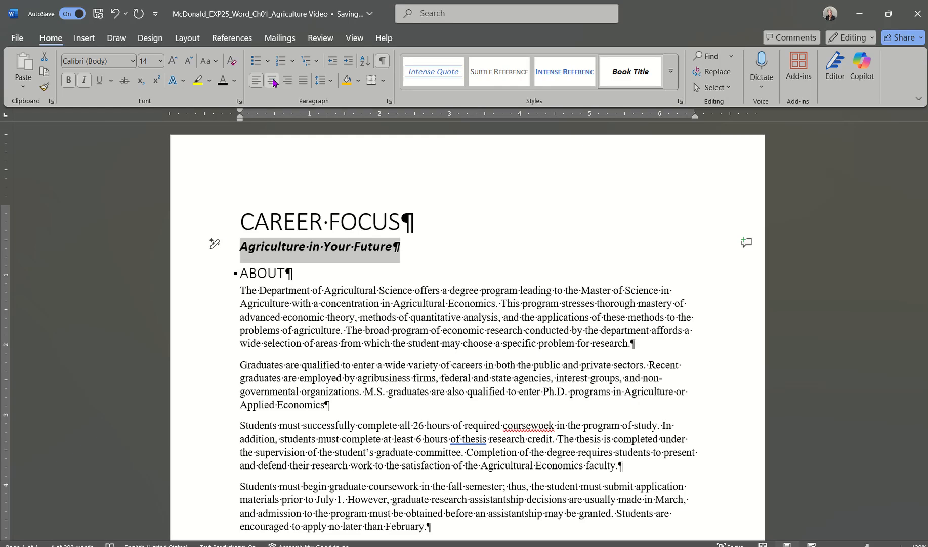
pyautogui.click(398, 247)
pyautogui.moveTo(397, 247); pyautogui.dragTo(268, 249)
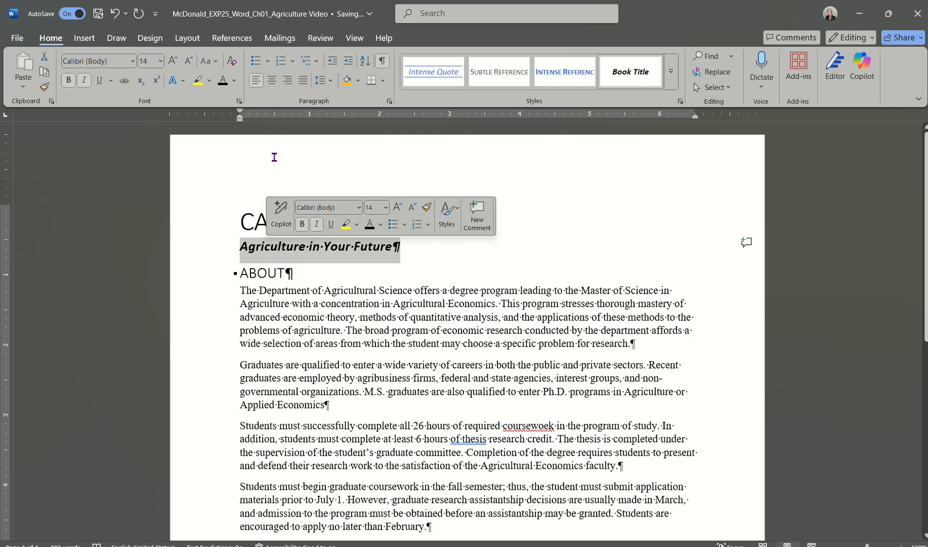
# Center the 'Agriculture in Your Future' subheading and the CAREER FOCUS title.
pyautogui.click(272, 81)
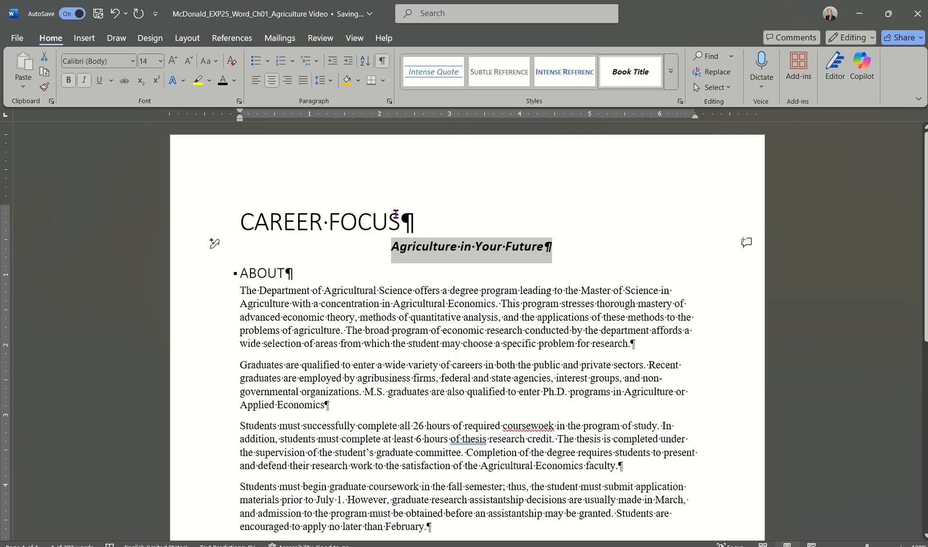
pyautogui.click(362, 220)
pyautogui.tripleClick(363, 221)
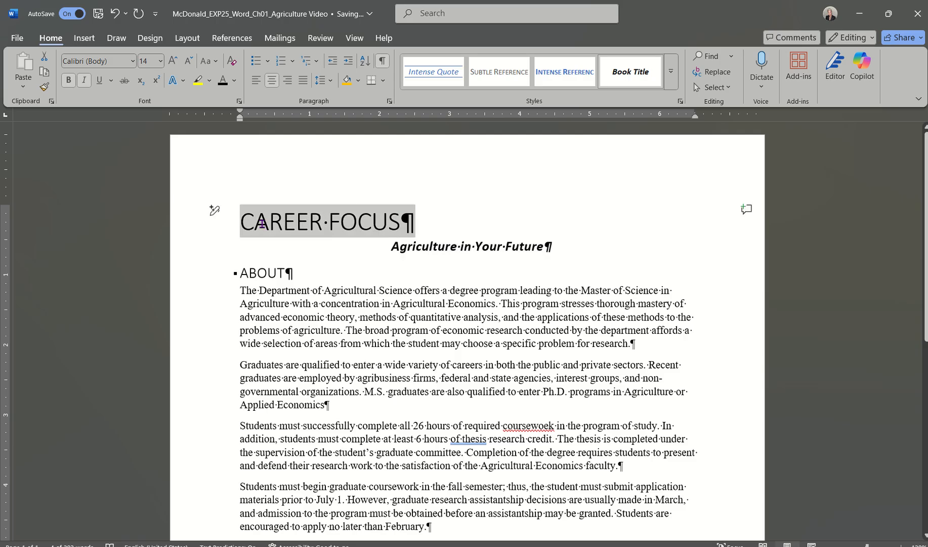
pyautogui.click(272, 80)
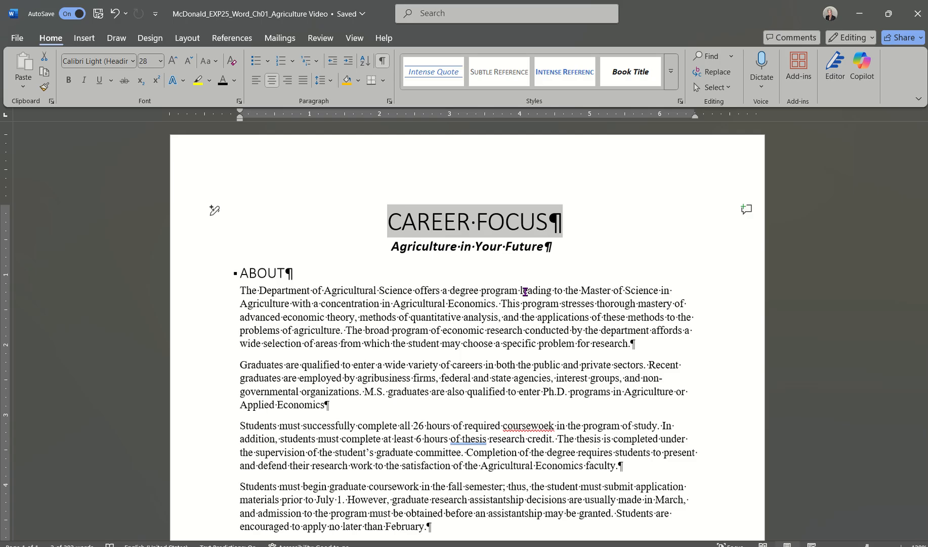
pyautogui.click(719, 546)
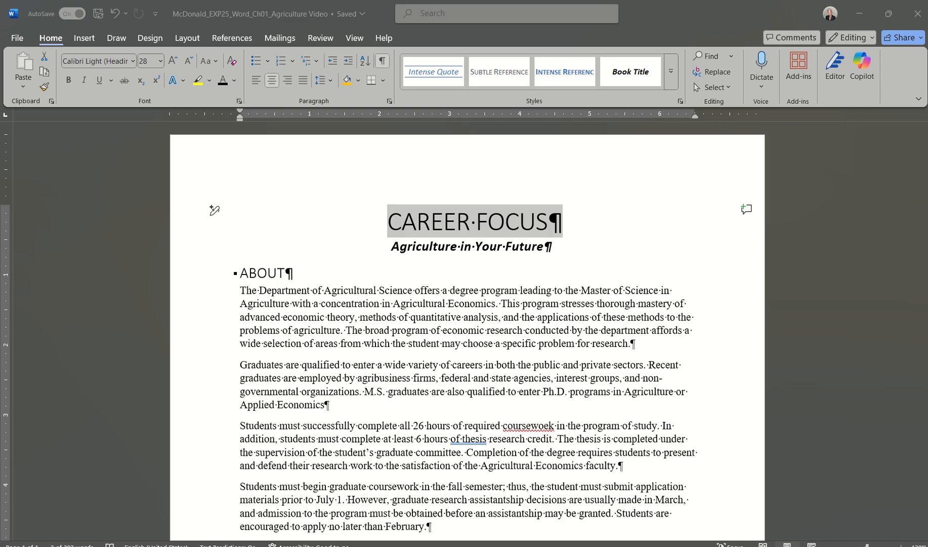
pyautogui.click(113, 521)
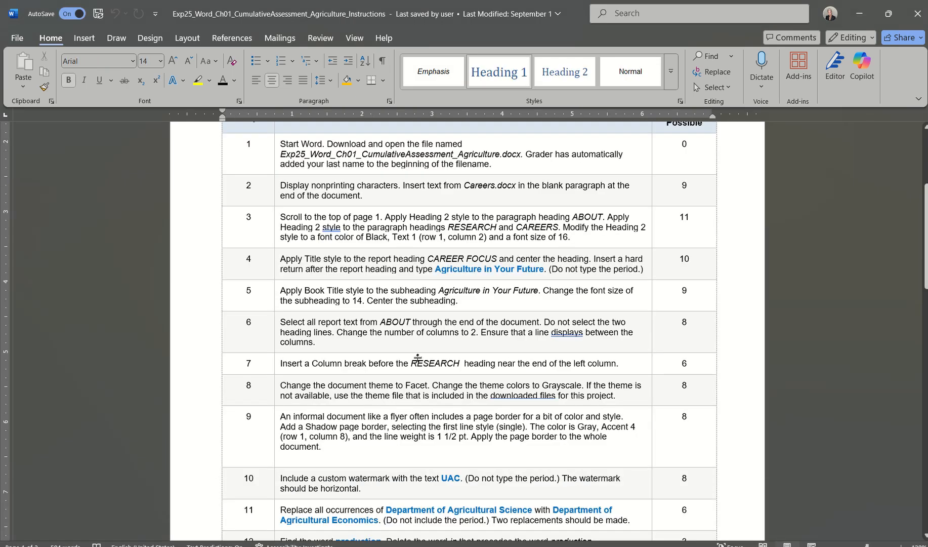
pyautogui.scroll(-2, 420, 338)
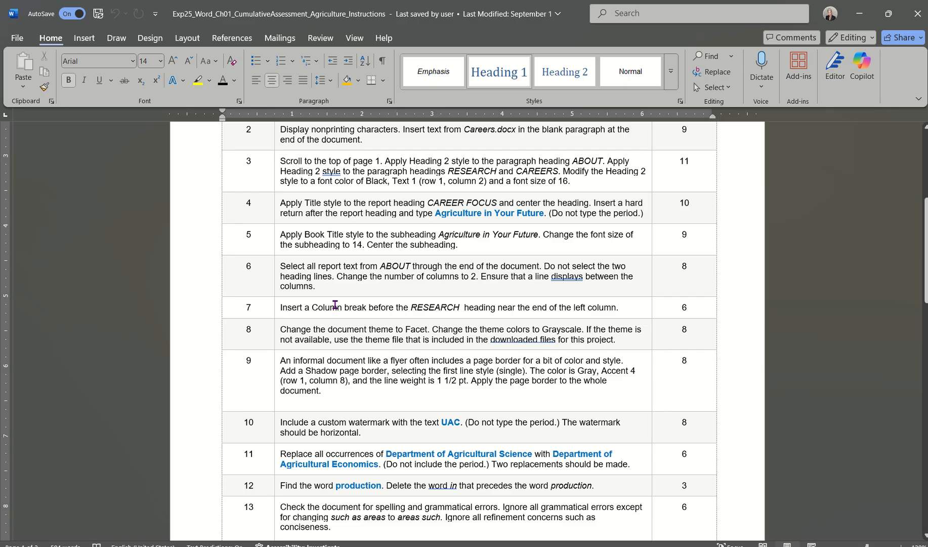
pyautogui.click(557, 545)
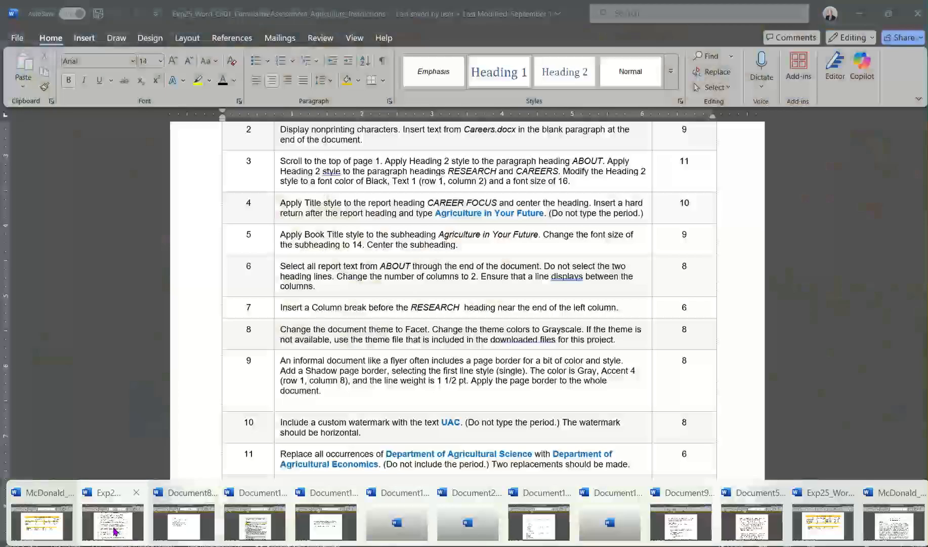
# In the Agriculture report, select everything from the ABOUT heading to the document end.
pyautogui.click(894, 524)
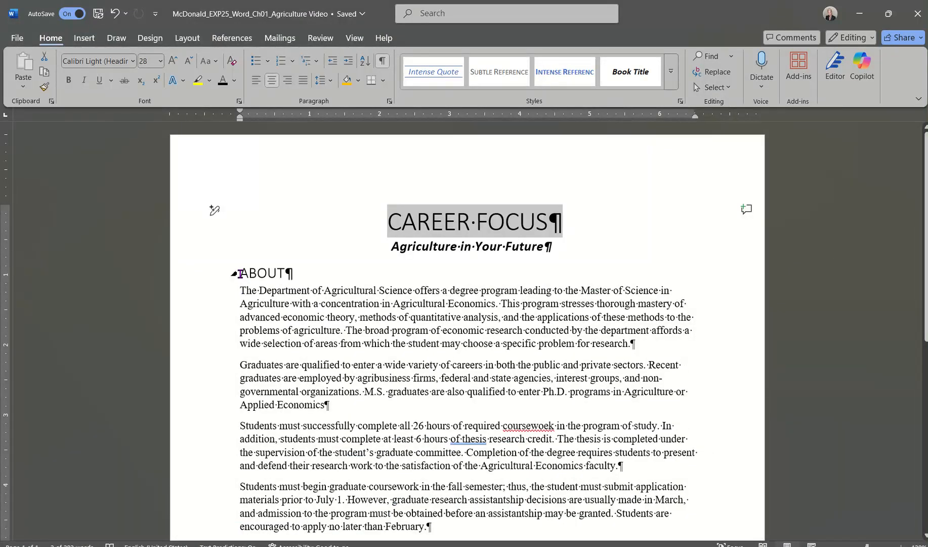
pyautogui.moveTo(214, 274); pyautogui.dragTo(215, 403)
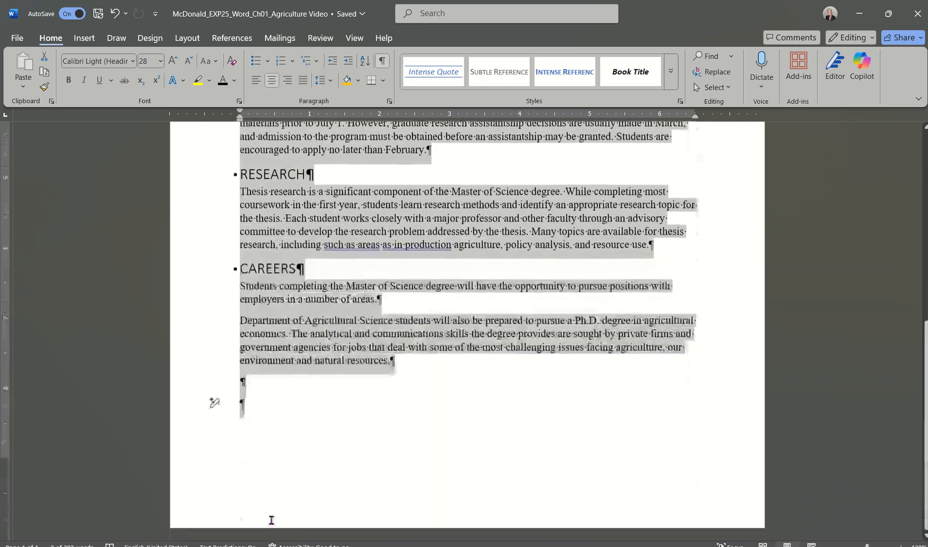
pyautogui.moveTo(271, 520); pyautogui.dragTo(327, 359)
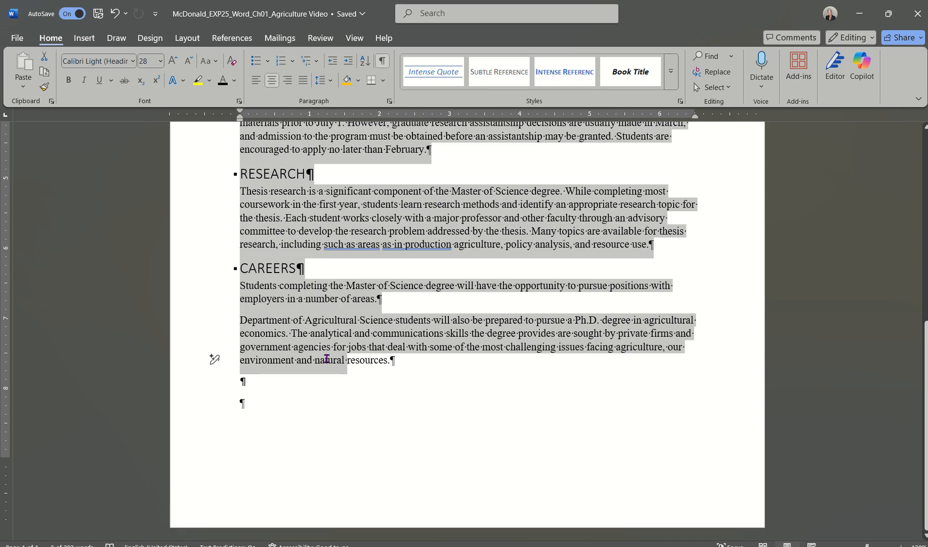
pyautogui.moveTo(327, 358); pyautogui.dragTo(228, 398)
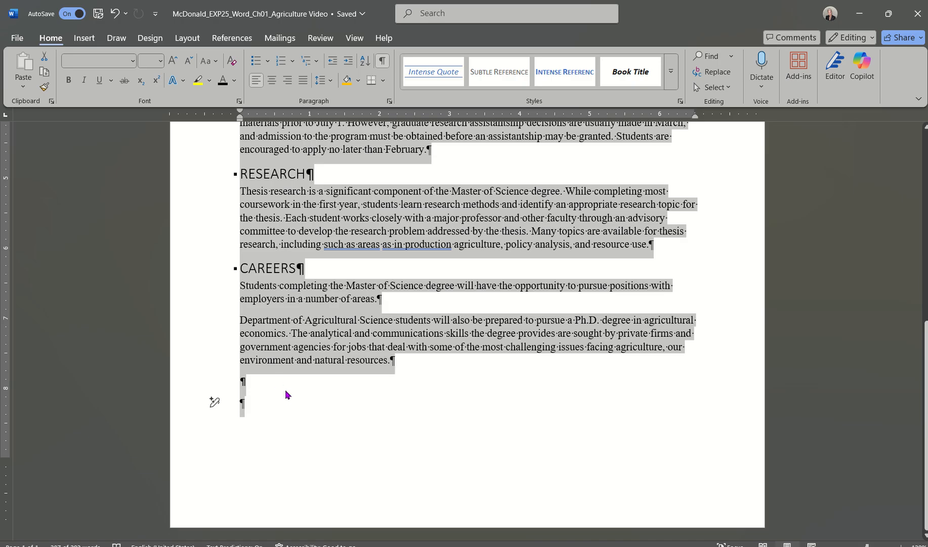
pyautogui.scroll(8, 288, 400)
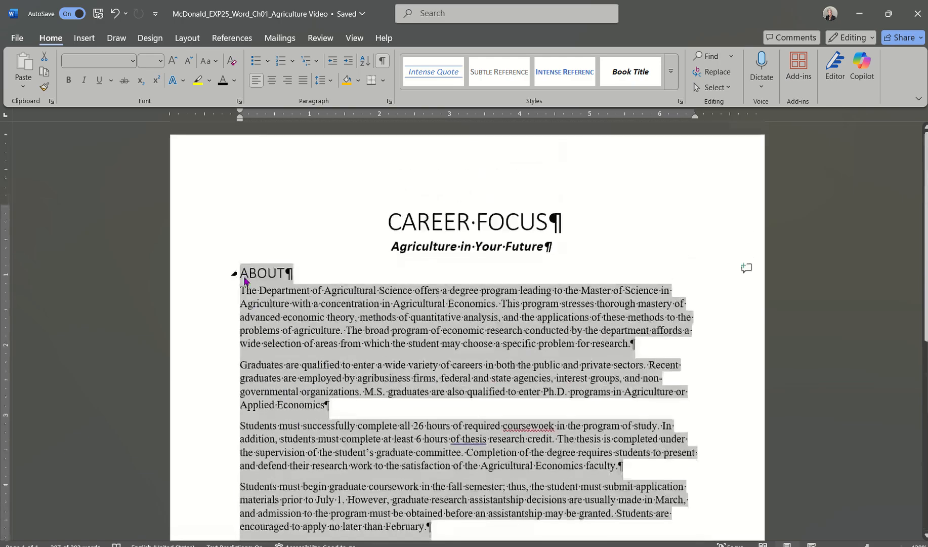
pyautogui.click(242, 273)
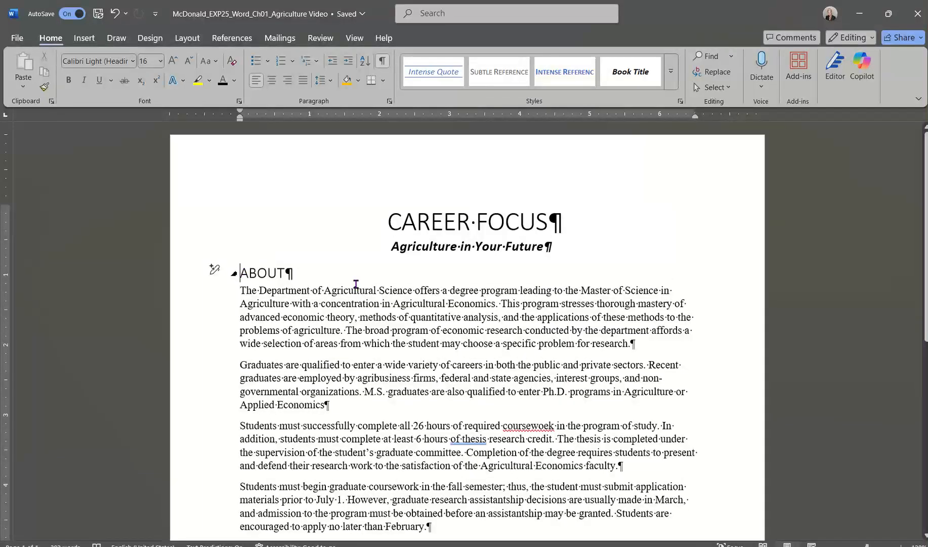
pyautogui.scroll(-3, 376, 349)
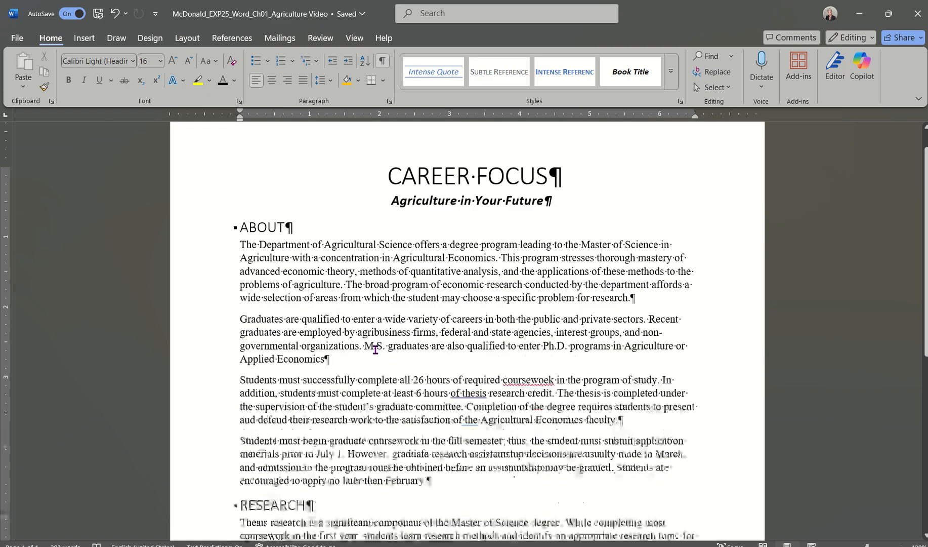
pyautogui.scroll(-10, 376, 349)
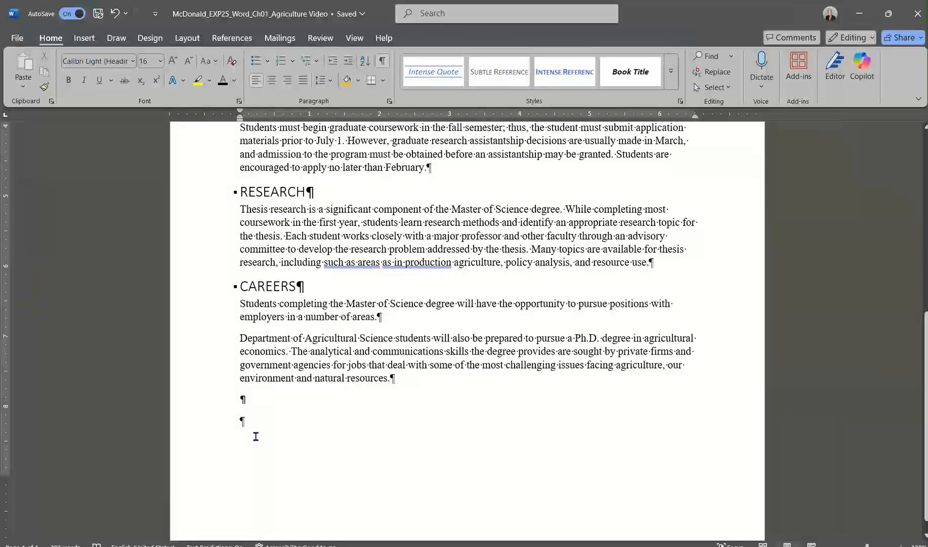
pyautogui.keyDown('shift'); pyautogui.click(246, 422); pyautogui.keyUp('shift')
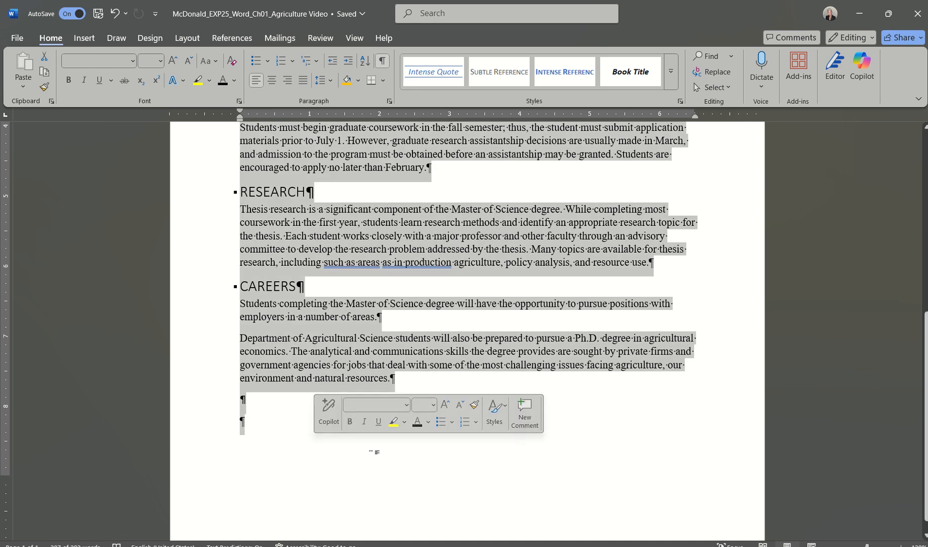
pyautogui.scroll(13, 301, 311)
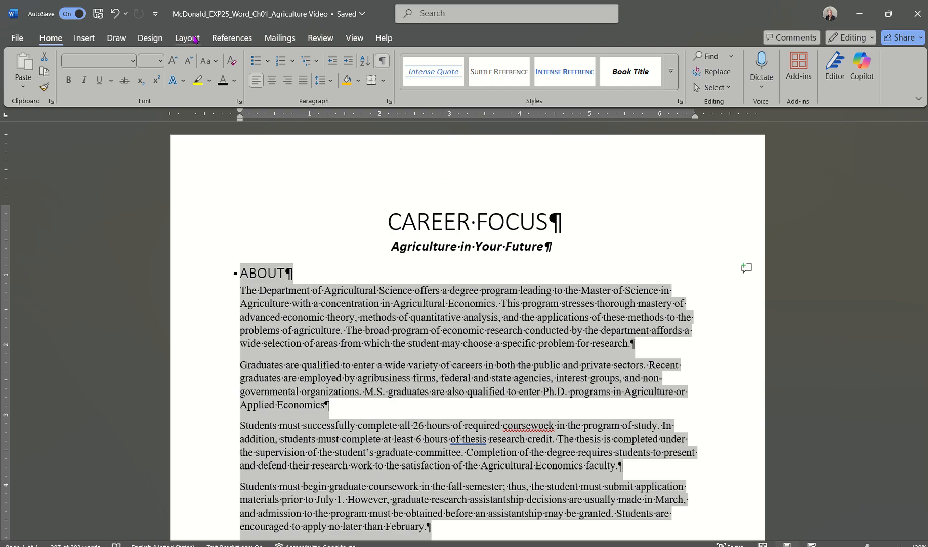
# In the Columns dialog, choose Two equal 3" columns with Line between for the selected text.
pyautogui.click(194, 39)
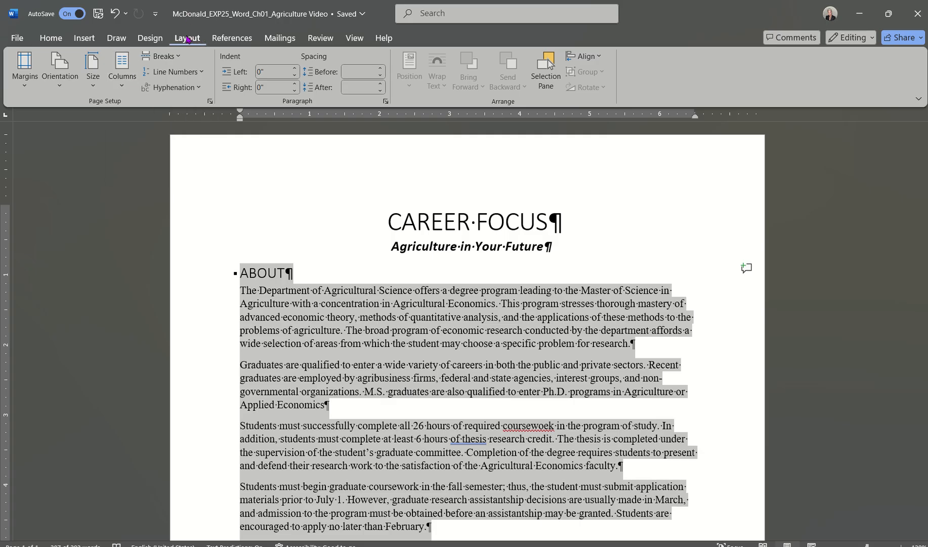
pyautogui.click(122, 76)
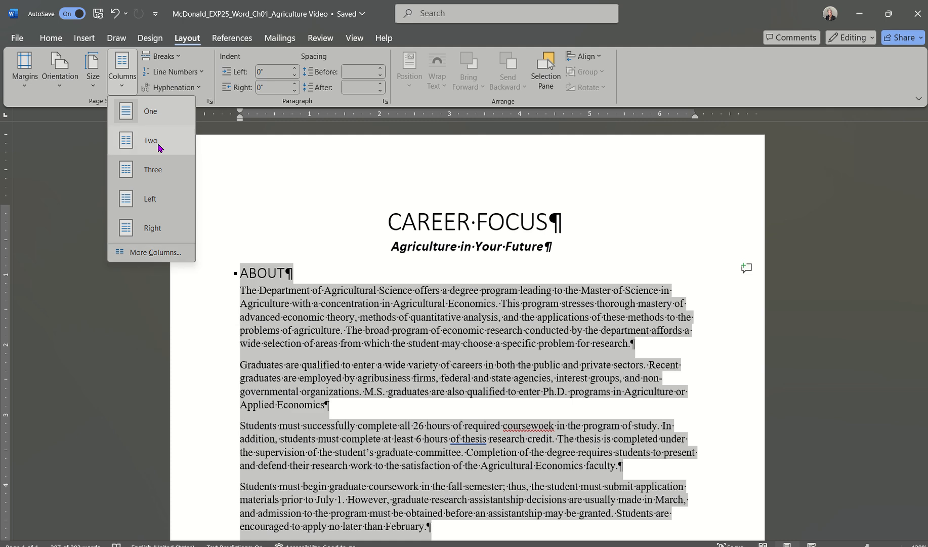
pyautogui.click(155, 253)
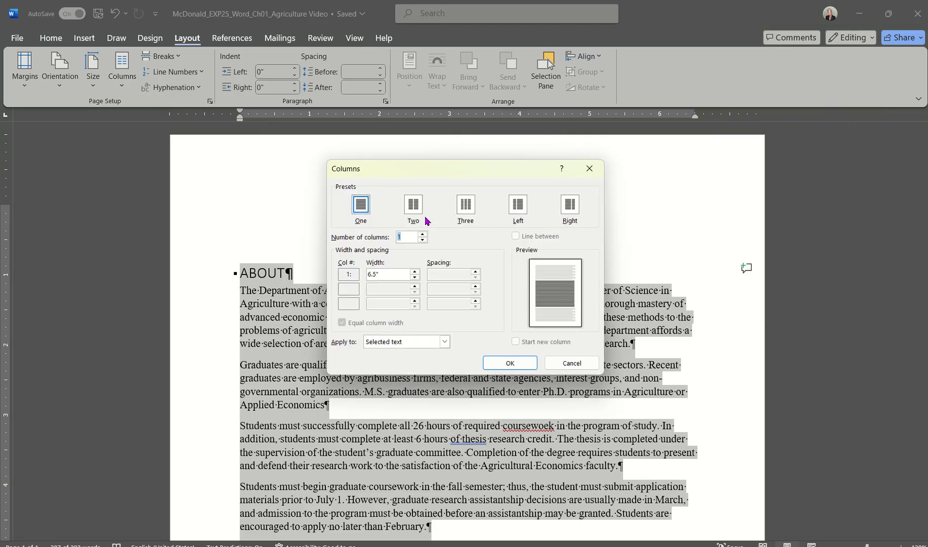
pyautogui.click(415, 206)
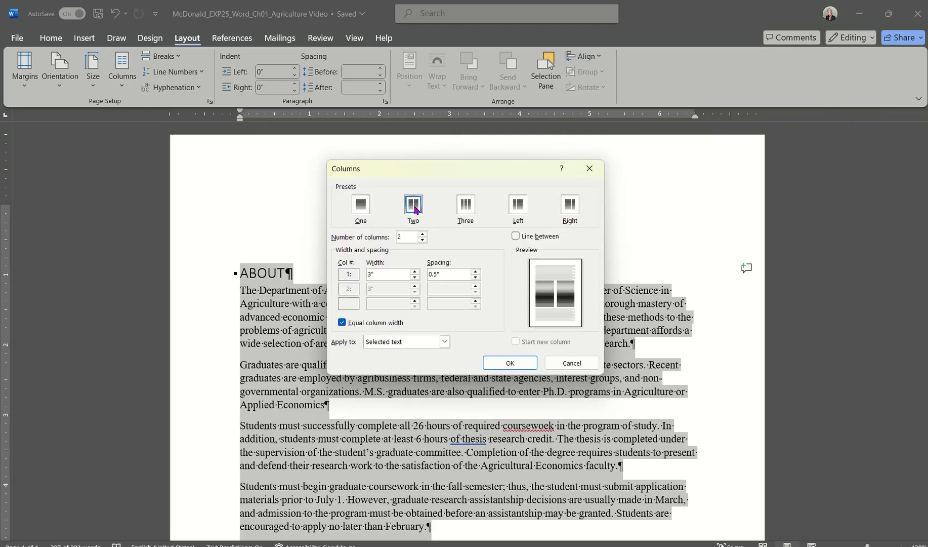
pyautogui.click(516, 236)
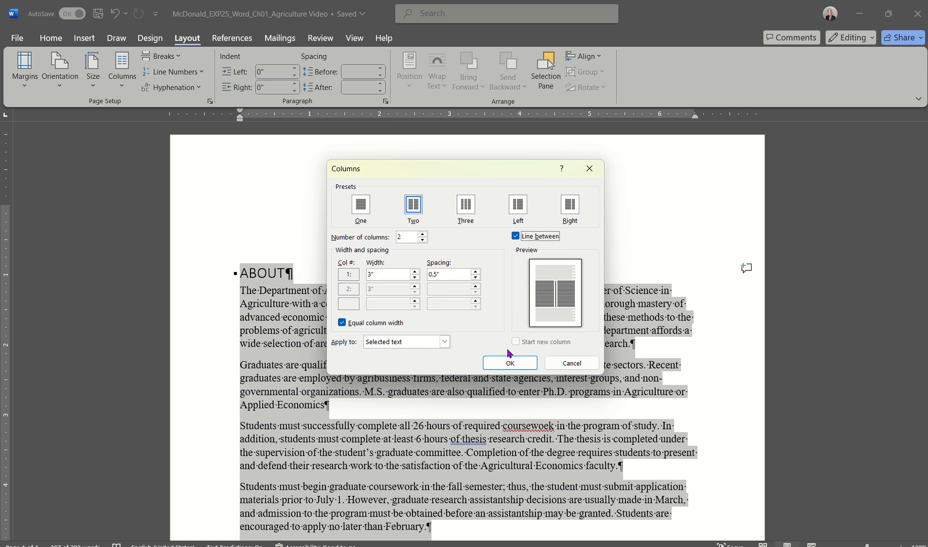
pyautogui.click(508, 363)
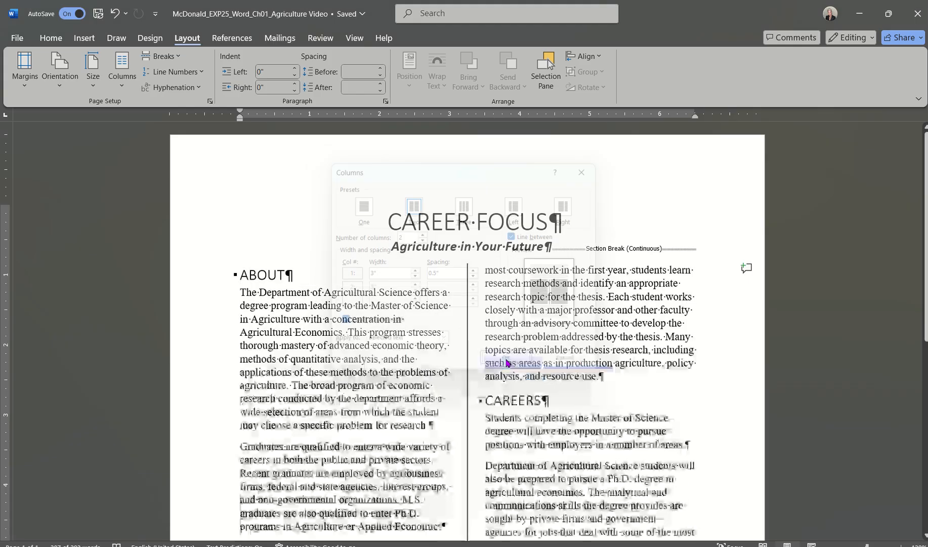
pyautogui.scroll(-8, 506, 362)
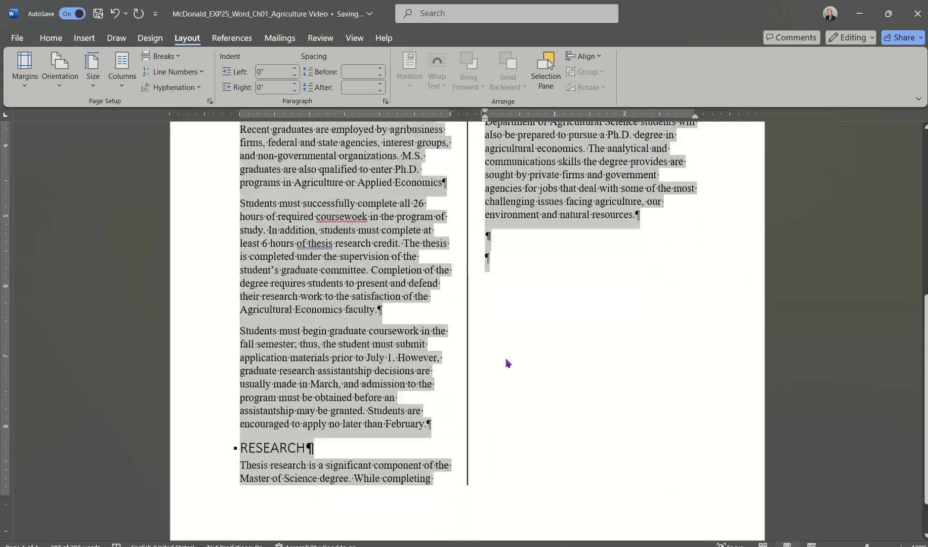
pyautogui.scroll(8, 506, 363)
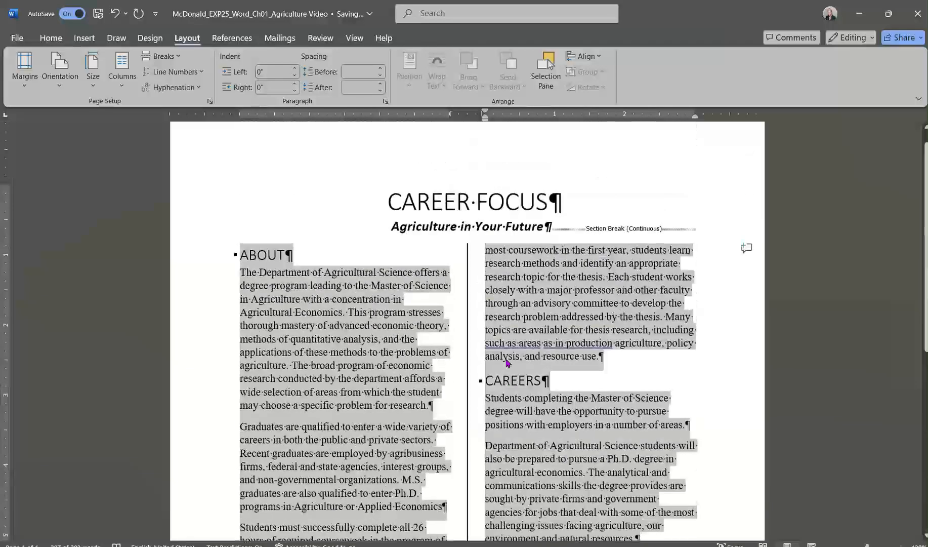
pyautogui.scroll(-8, 506, 362)
pyautogui.scroll(6, 506, 362)
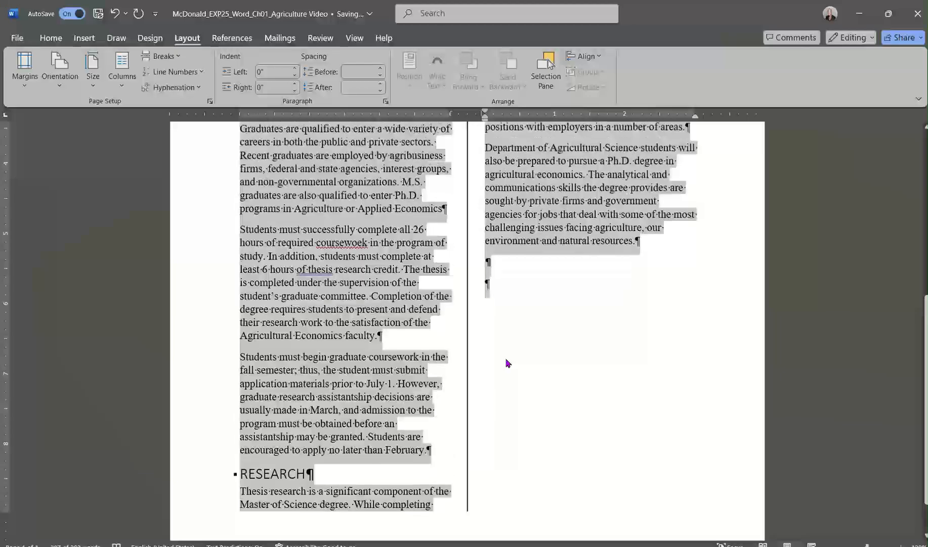
pyautogui.scroll(2, 506, 362)
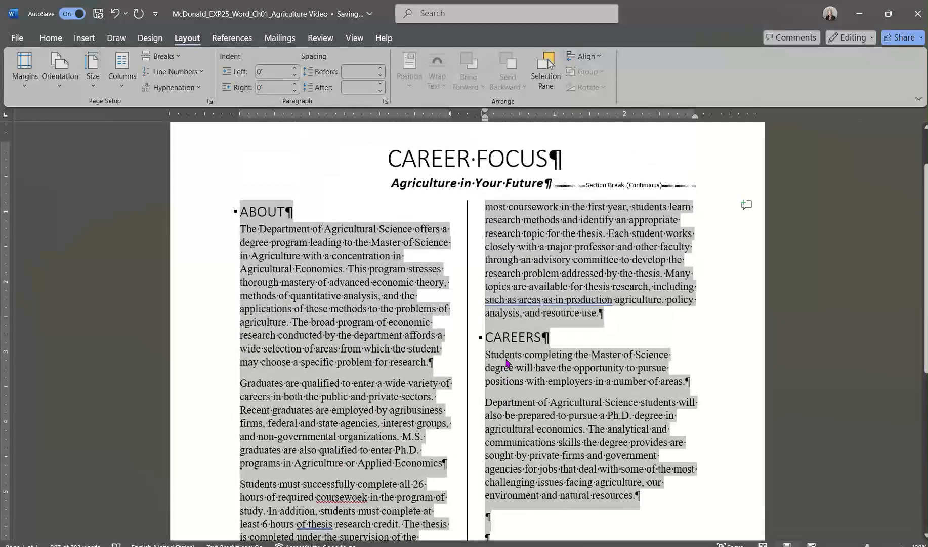
pyautogui.click(653, 546)
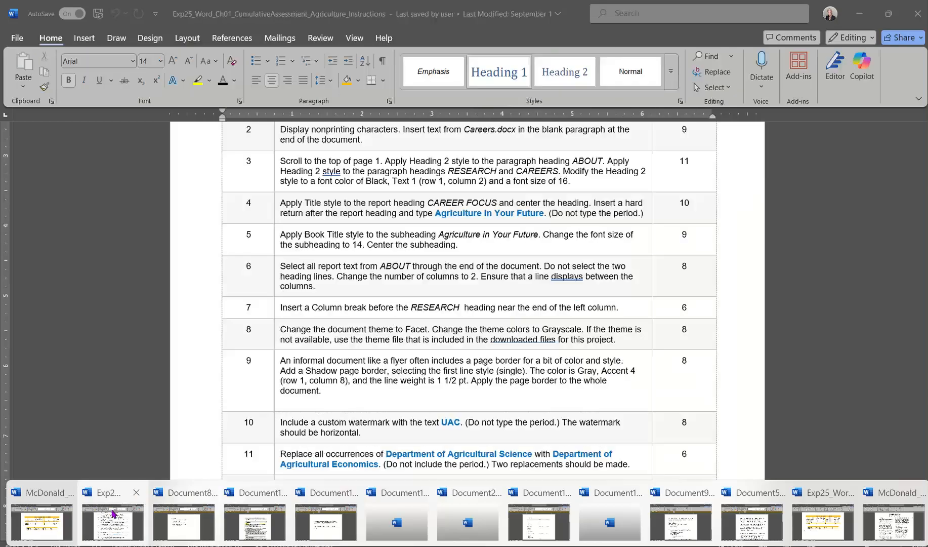
pyautogui.click(112, 512)
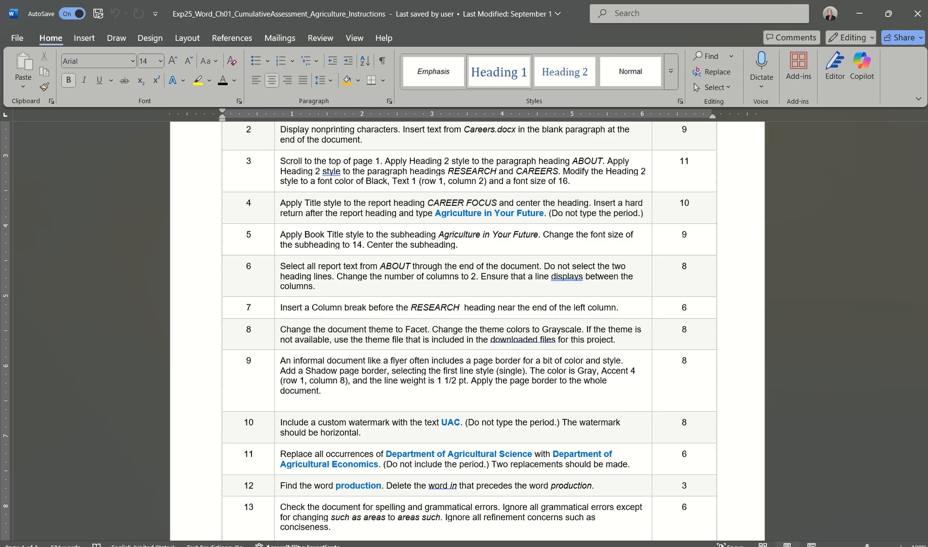
# Return to the two-column report and place the cursor at the RESEARCH heading.
pyautogui.click(894, 531)
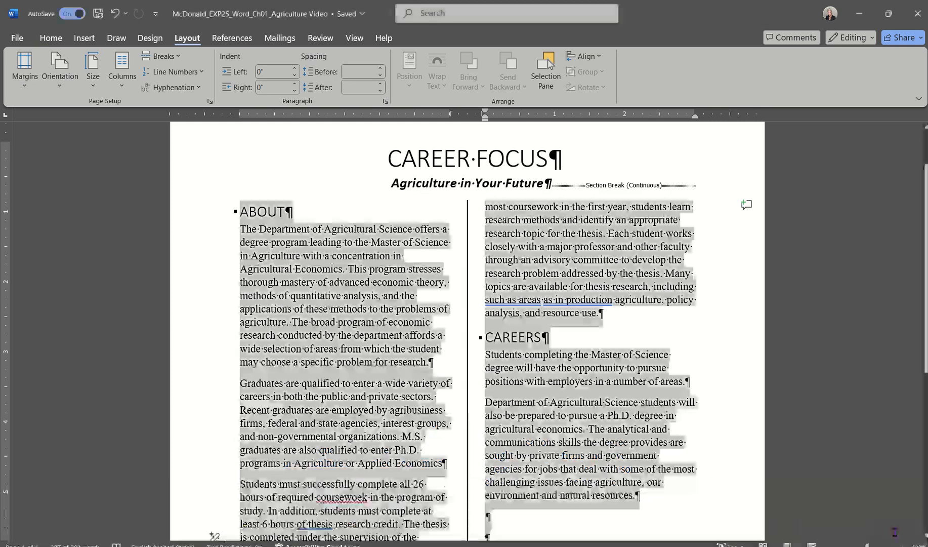
pyautogui.scroll(-8, 405, 439)
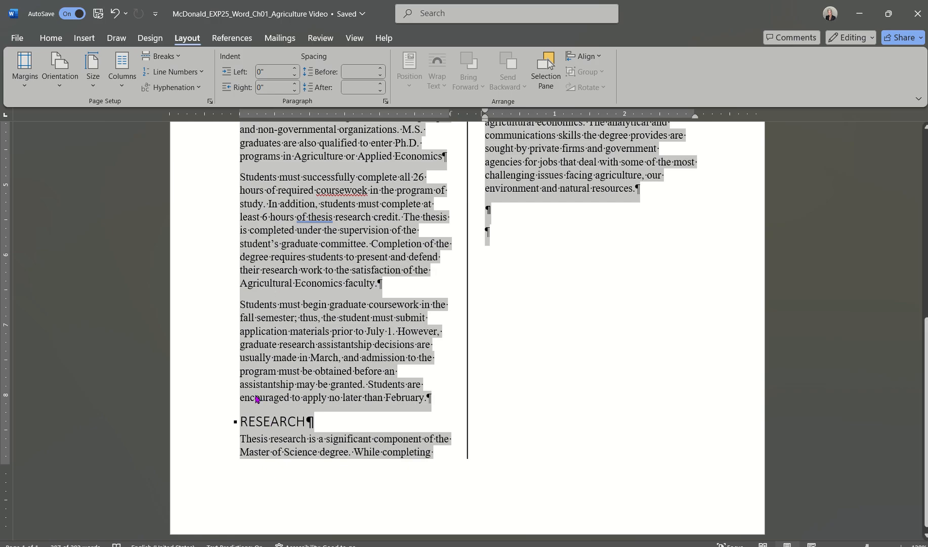
pyautogui.click(241, 426)
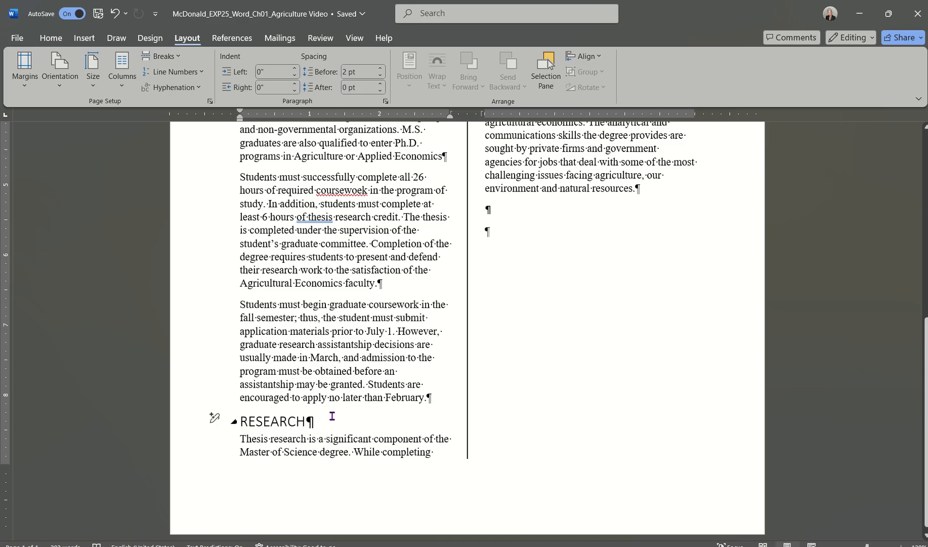
pyautogui.scroll(-1, 347, 302)
pyautogui.scroll(1, 348, 302)
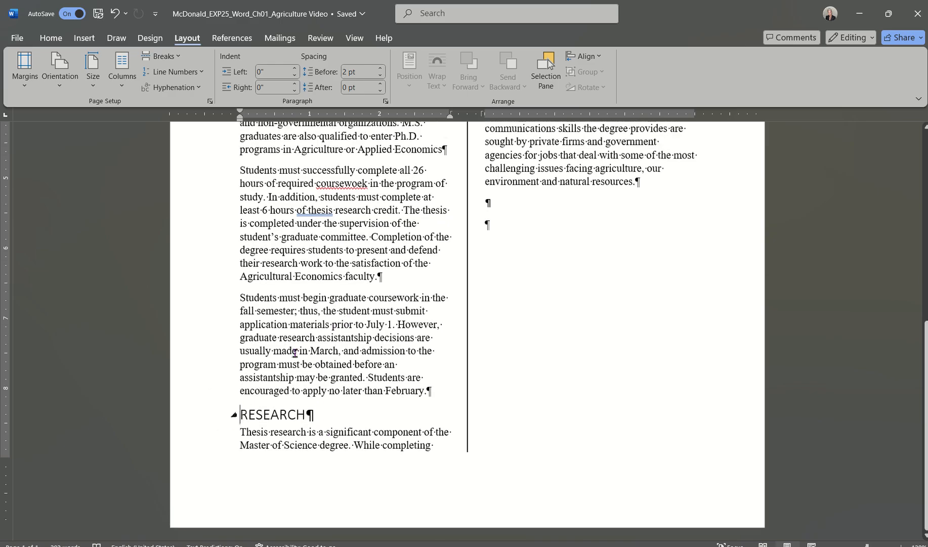
pyautogui.scroll(10, 309, 346)
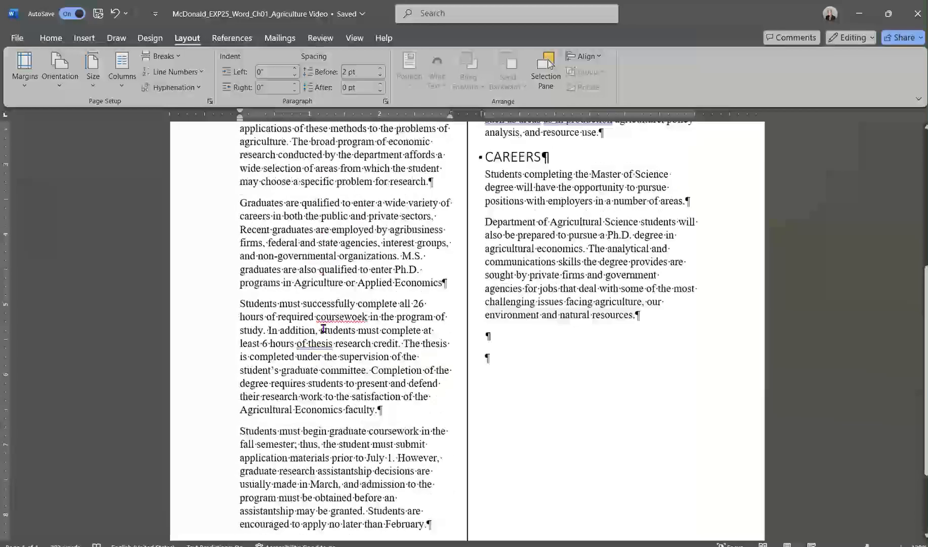
pyautogui.scroll(2, 324, 329)
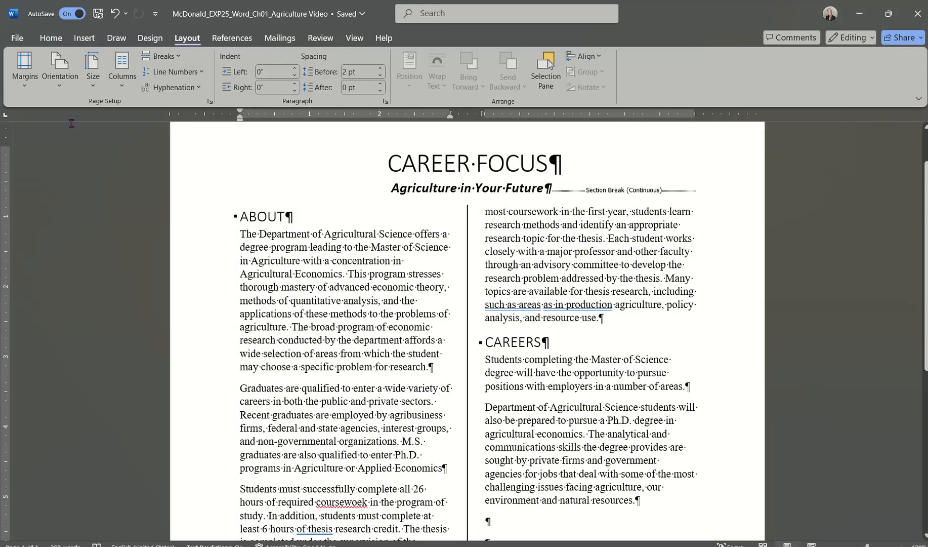
# Turn on Show/Hide ¶ so paragraph marks and space dots display.
pyautogui.click(46, 40)
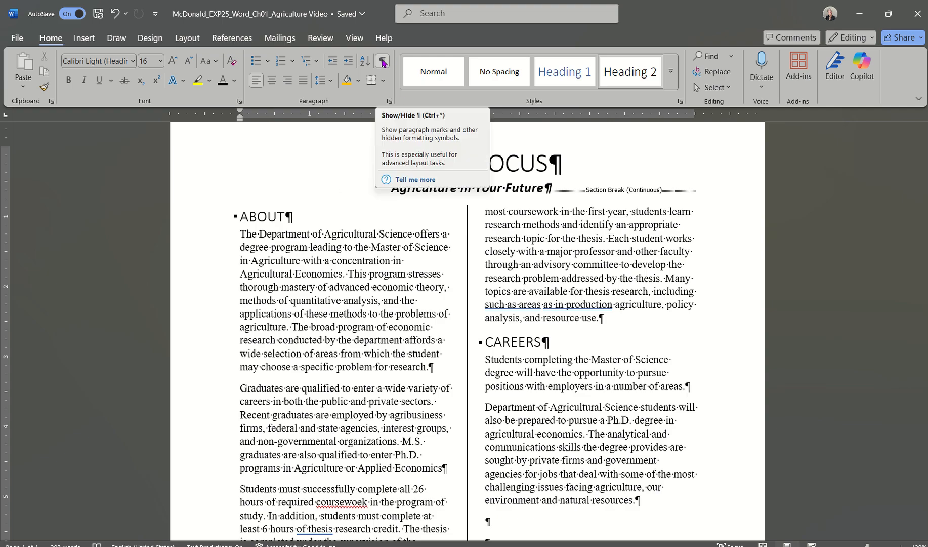
pyautogui.click(382, 62)
pyautogui.scroll(-3, 399, 336)
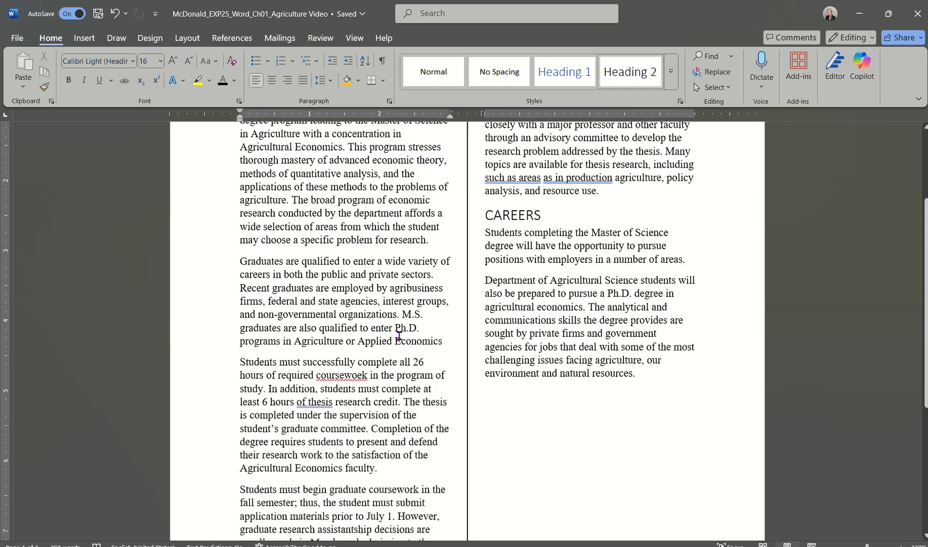
pyautogui.scroll(-4, 399, 336)
pyautogui.scroll(7, 400, 334)
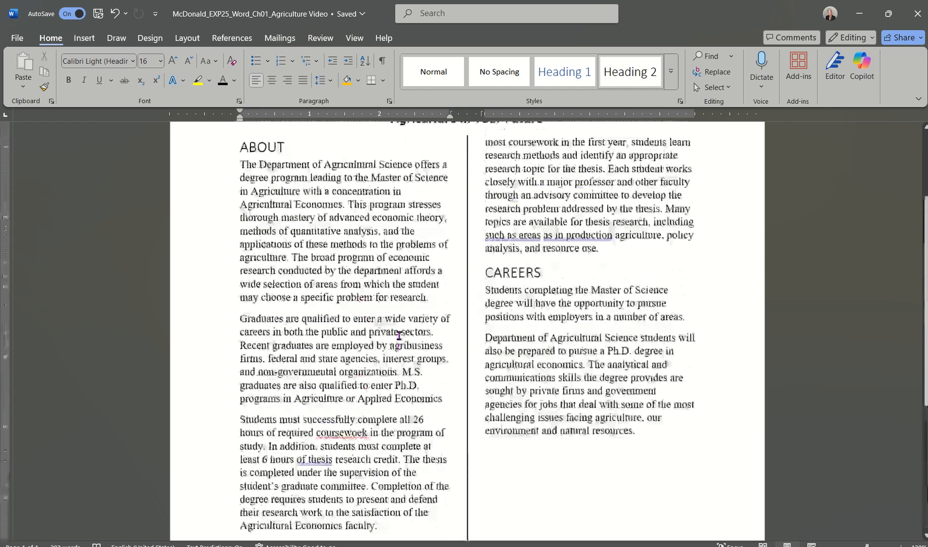
pyautogui.scroll(-8, 399, 334)
pyautogui.scroll(1, 399, 335)
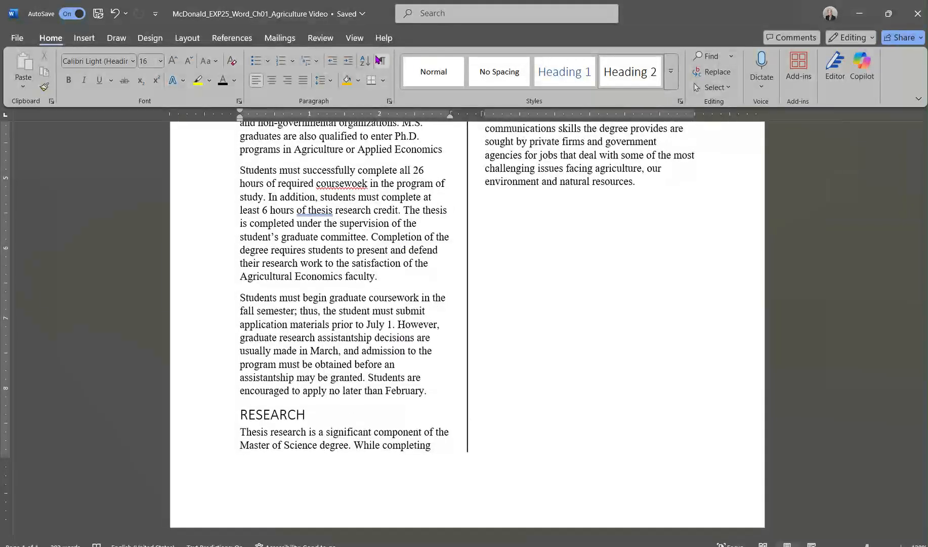
pyautogui.click(382, 61)
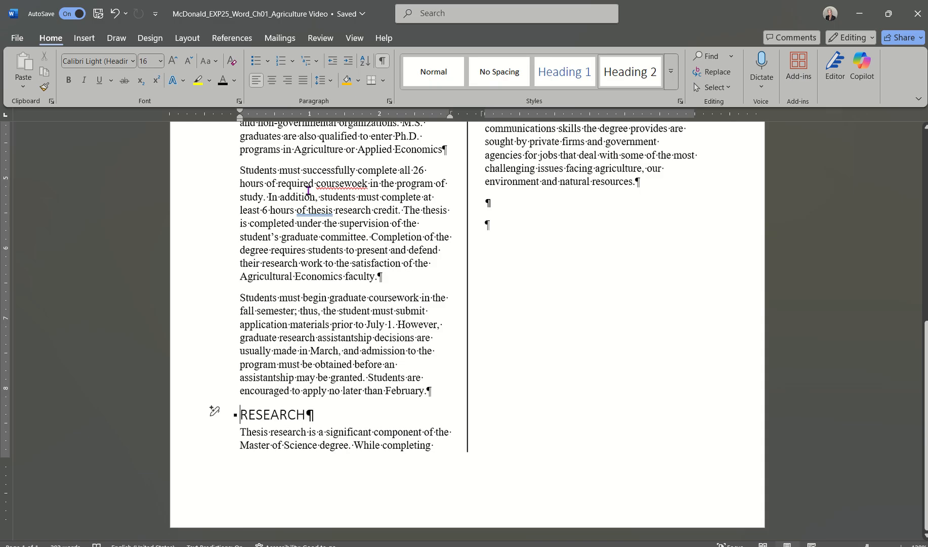
# Insert a column break before RESEARCH so it begins the right column.
pyautogui.click(187, 39)
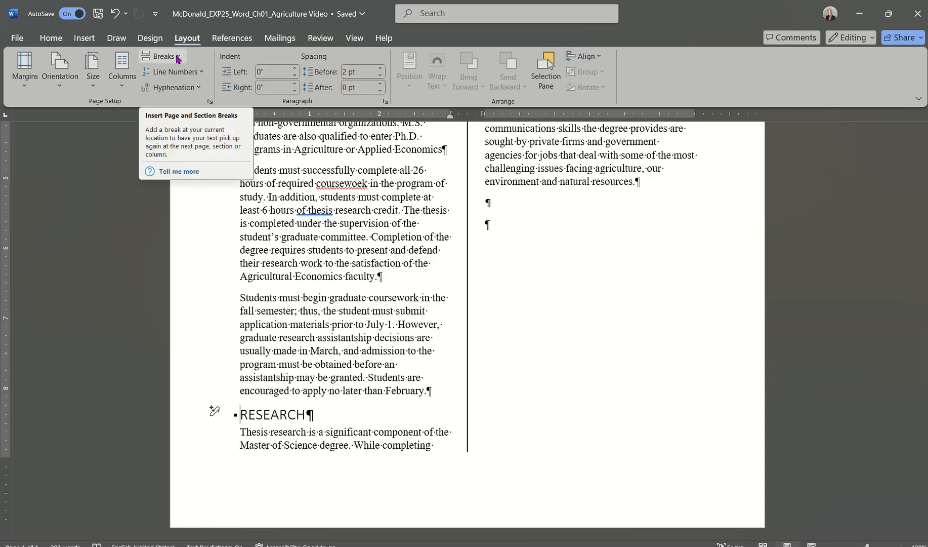
pyautogui.click(178, 59)
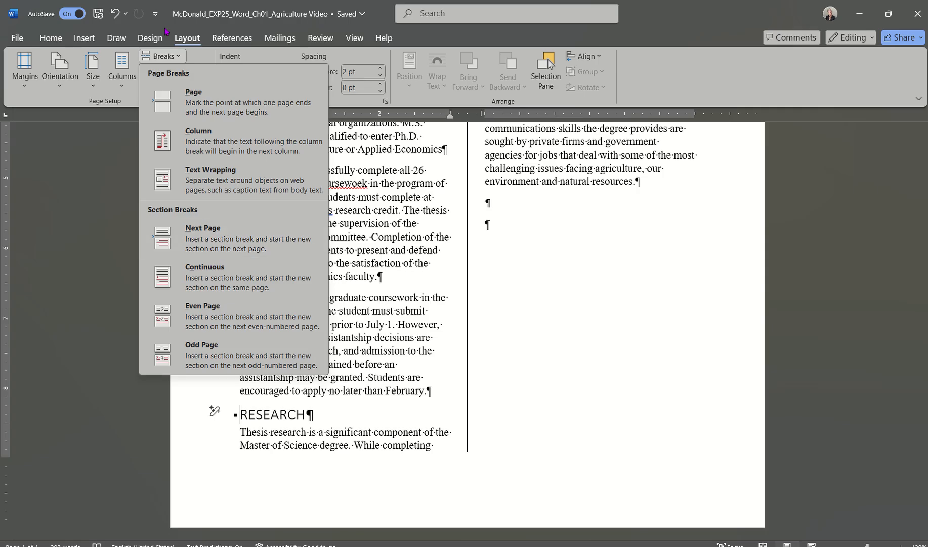
pyautogui.click(84, 42)
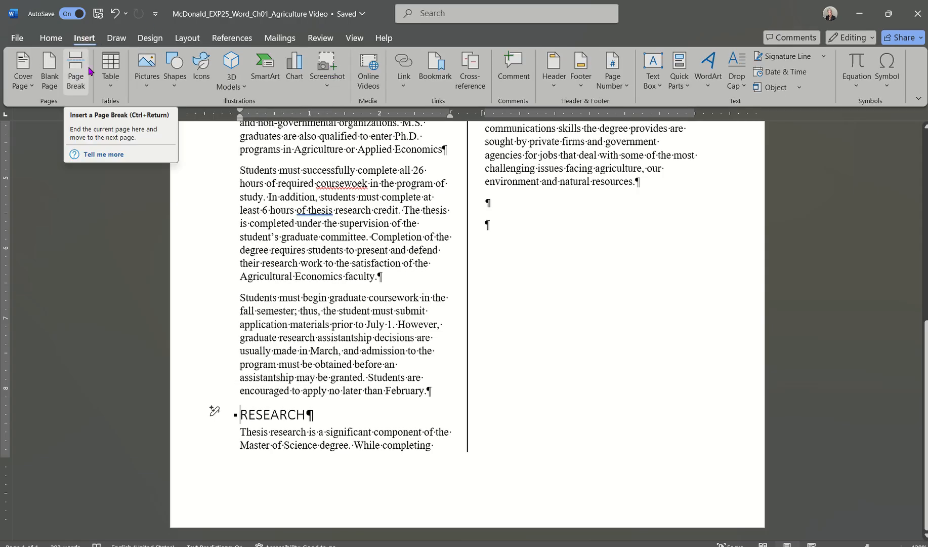
pyautogui.click(187, 39)
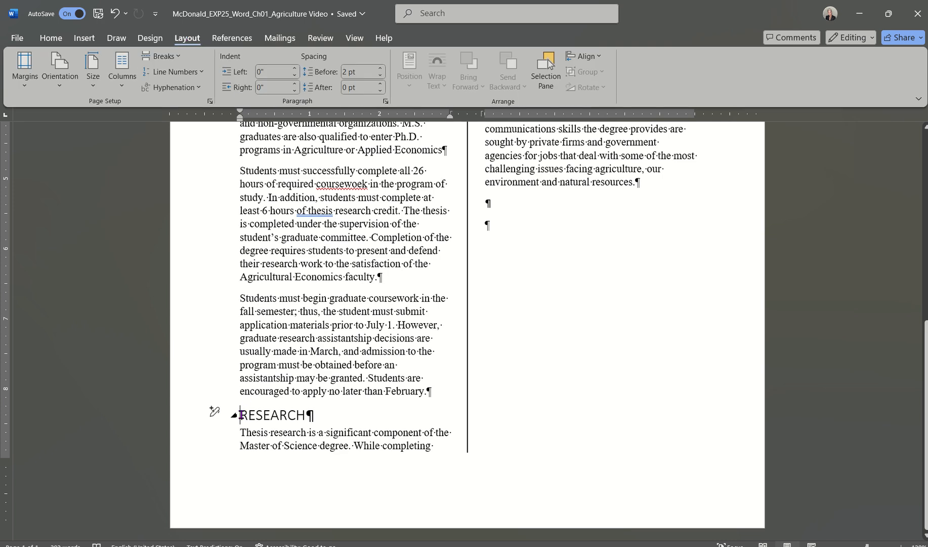
pyautogui.click(162, 56)
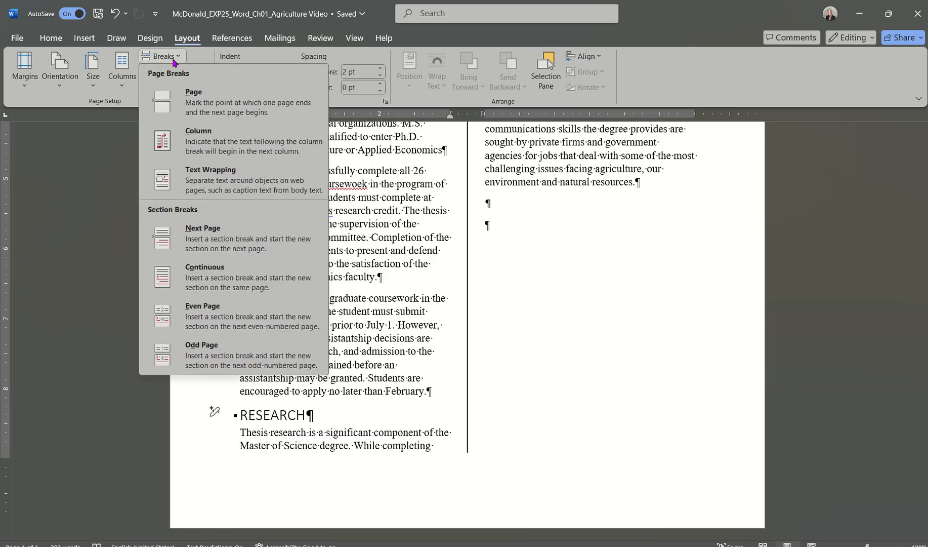
pyautogui.click(199, 136)
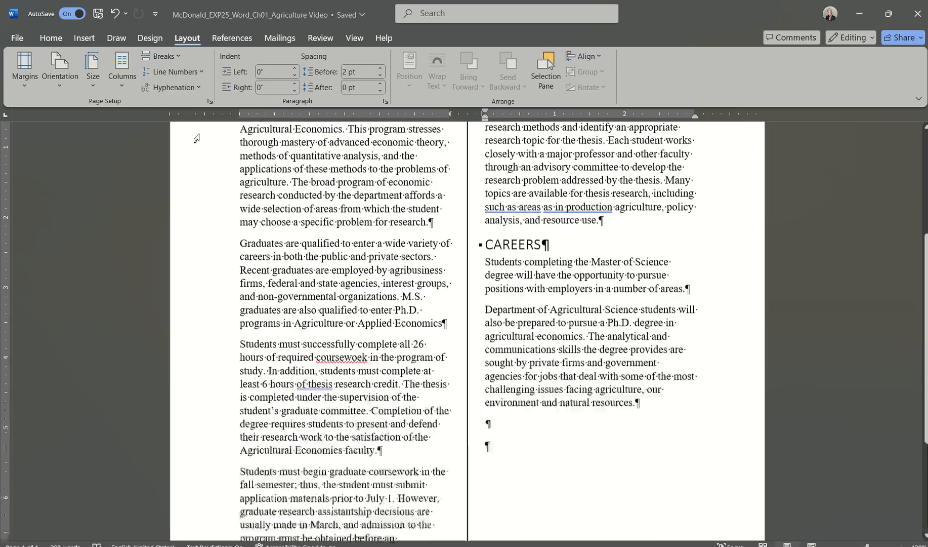
pyautogui.scroll(-5, 288, 315)
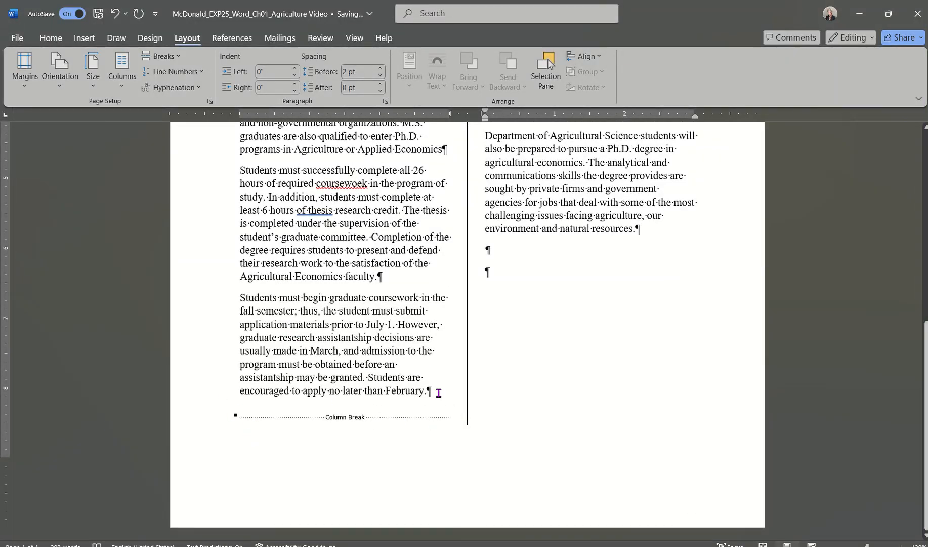
# Toggle formatting marks off and back on, and scroll back to the top of the page.
pyautogui.click(51, 38)
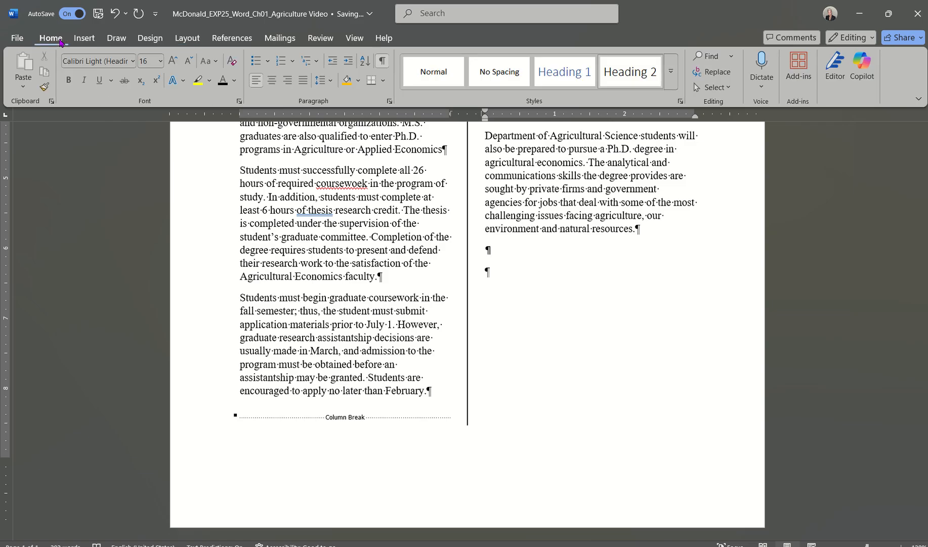
pyautogui.click(382, 60)
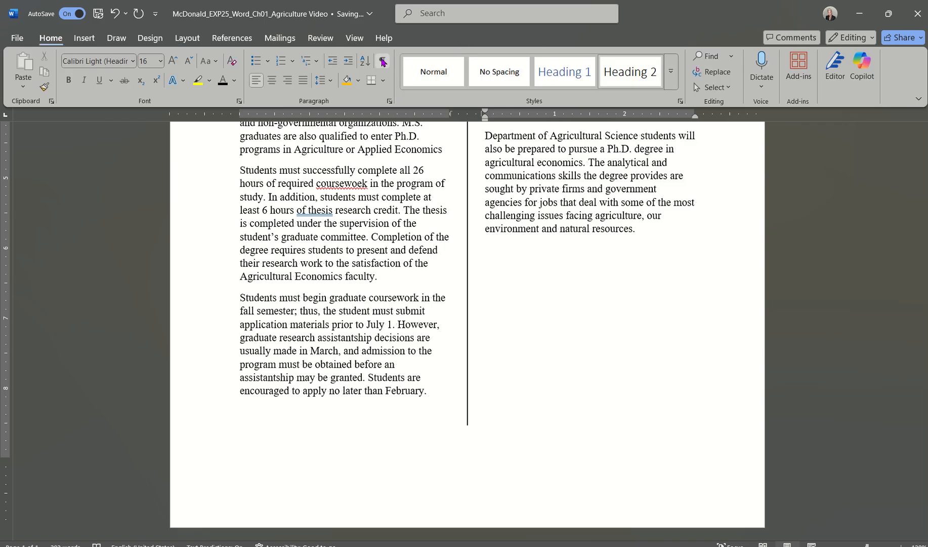
pyautogui.click(382, 61)
pyautogui.scroll(2, 350, 195)
pyautogui.scroll(5, 350, 194)
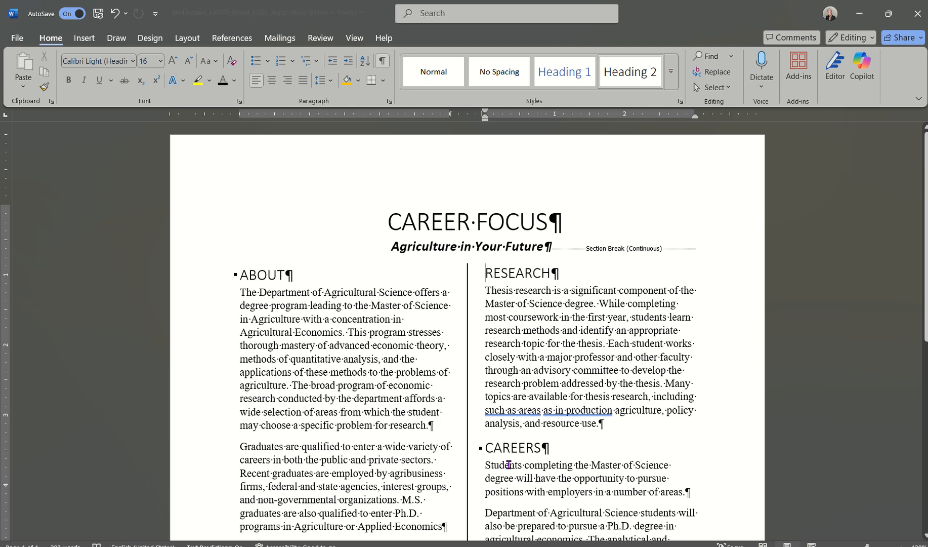
pyautogui.click(556, 546)
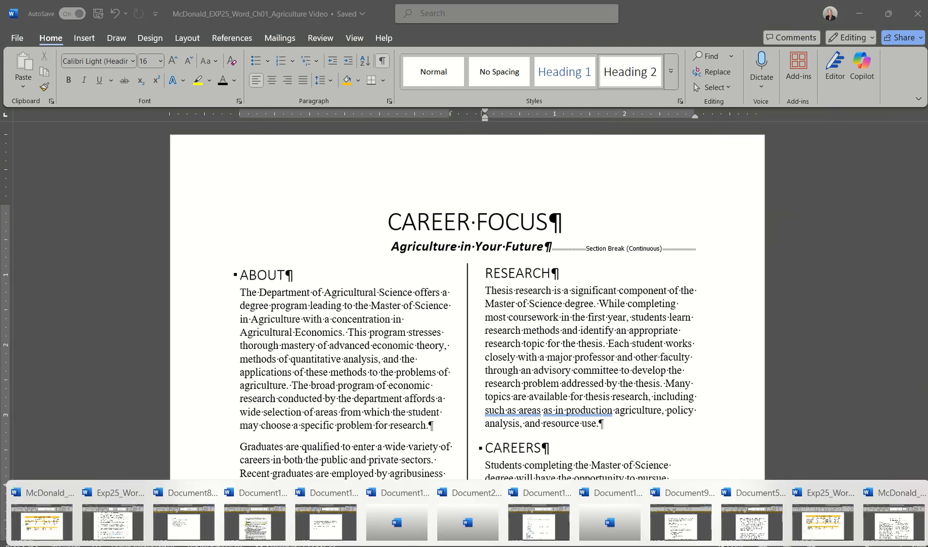
# Switch to the Exp25 Agriculture instructions and scroll to step 8 on the Facet theme.
pyautogui.click(113, 523)
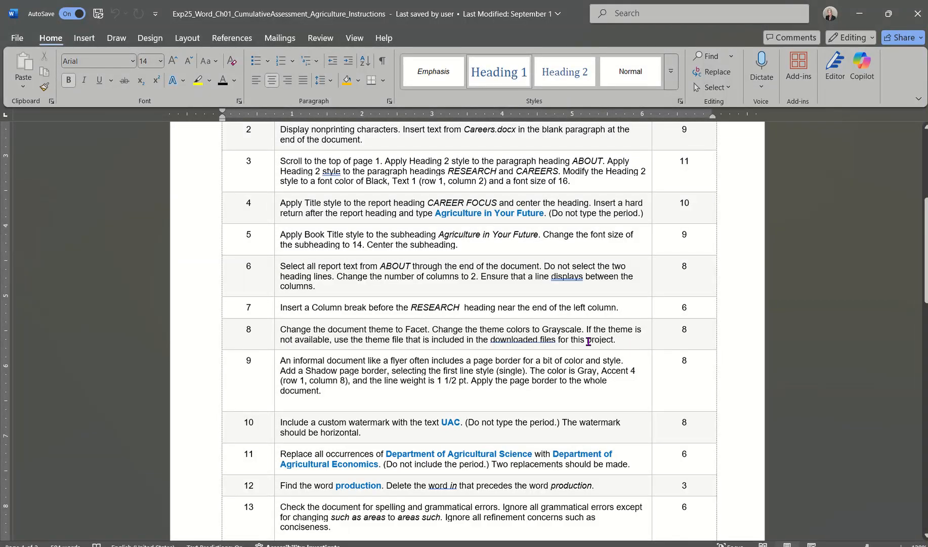
pyautogui.scroll(-2, 589, 341)
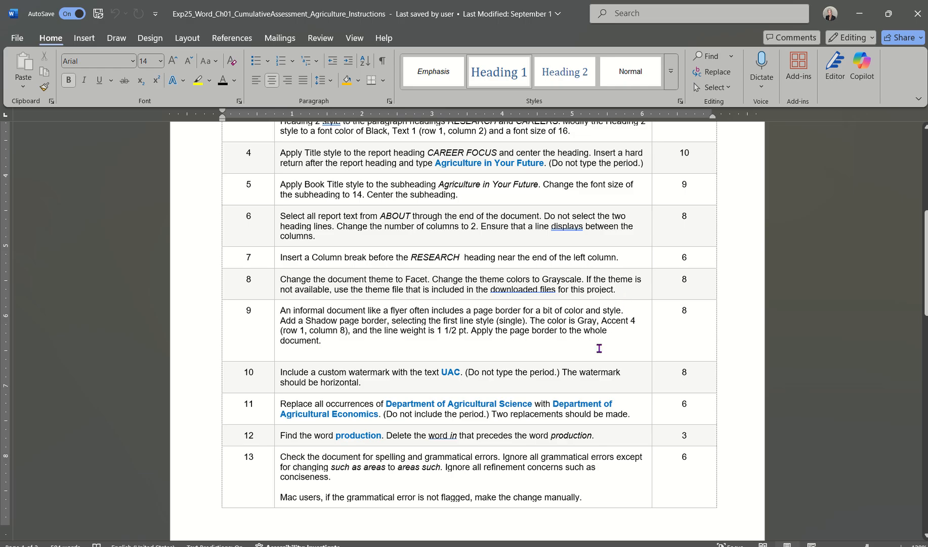
pyautogui.click(588, 546)
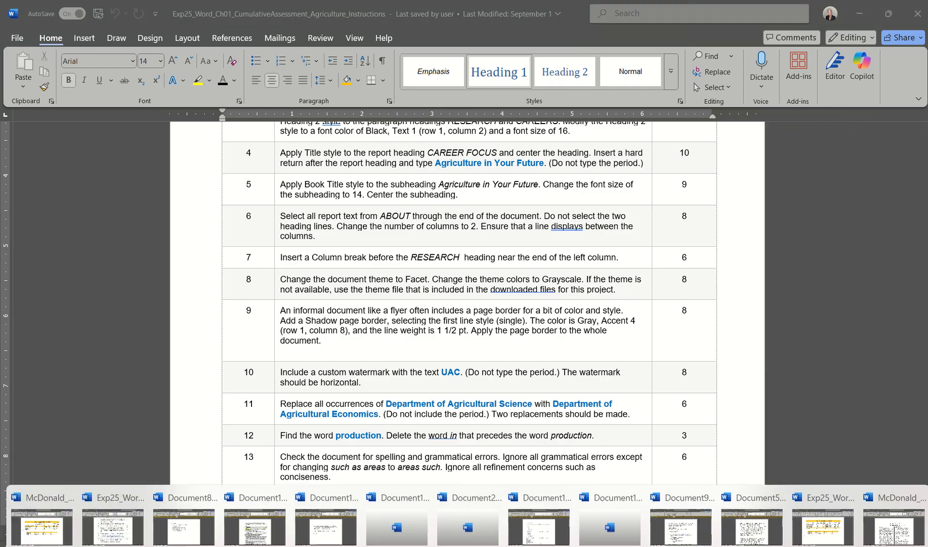
# Apply the Facet theme to the Agriculture Video report, giving it Facet fonts and green colors.
pyautogui.click(894, 527)
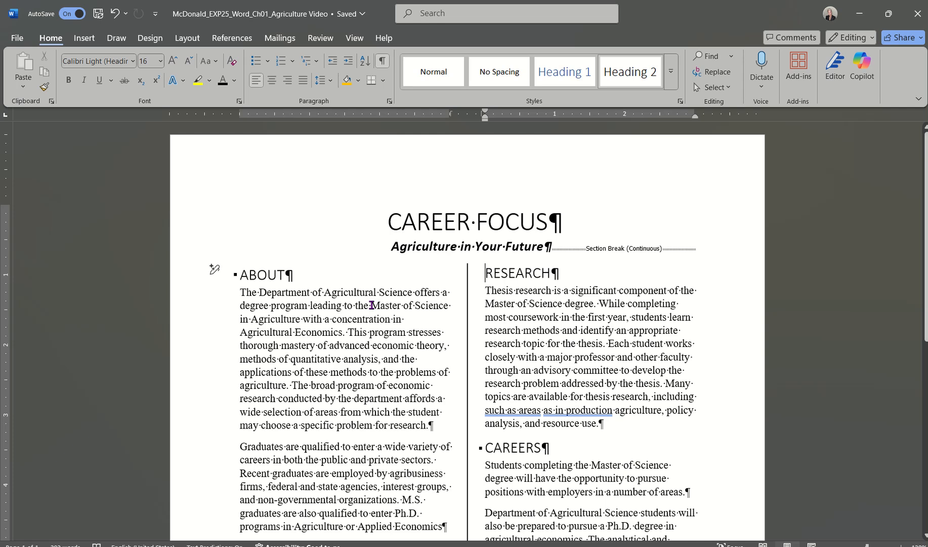
pyautogui.click(147, 40)
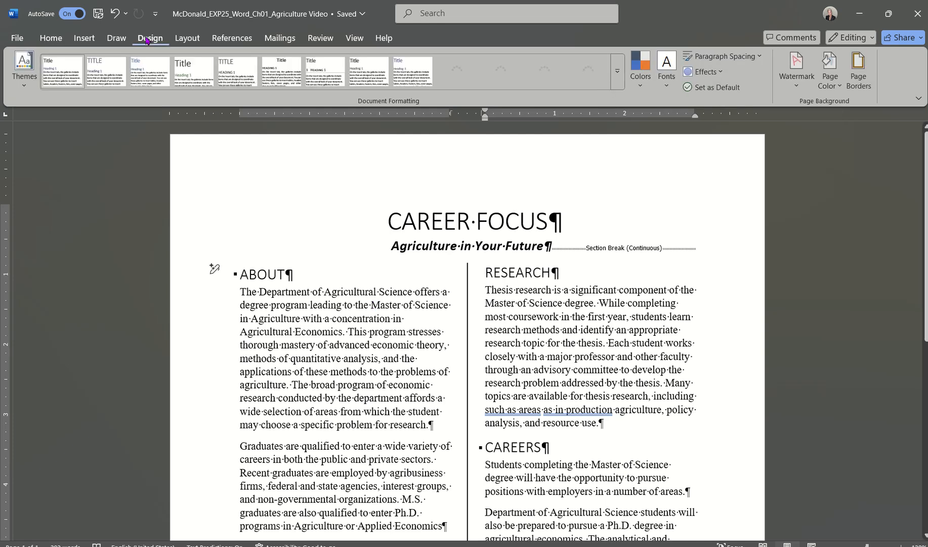
pyautogui.click(24, 80)
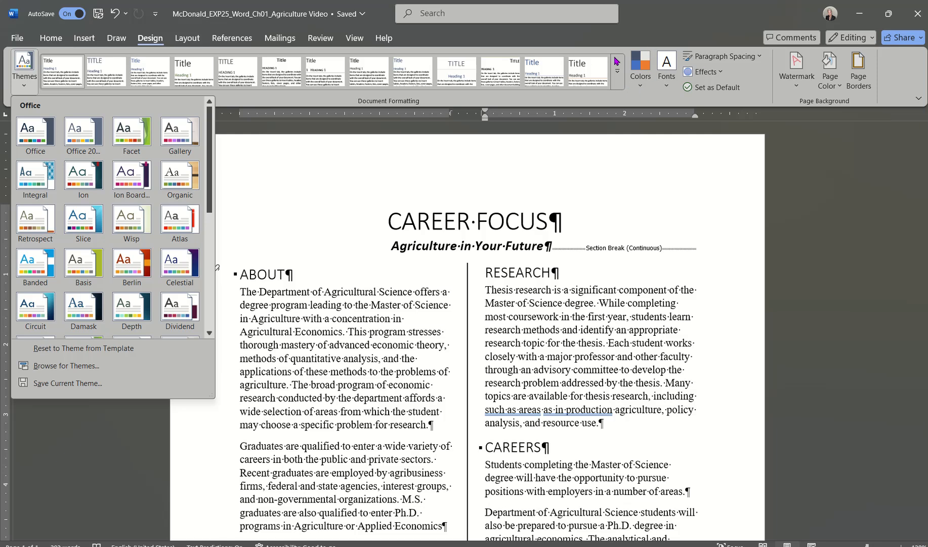
pyautogui.click(31, 88)
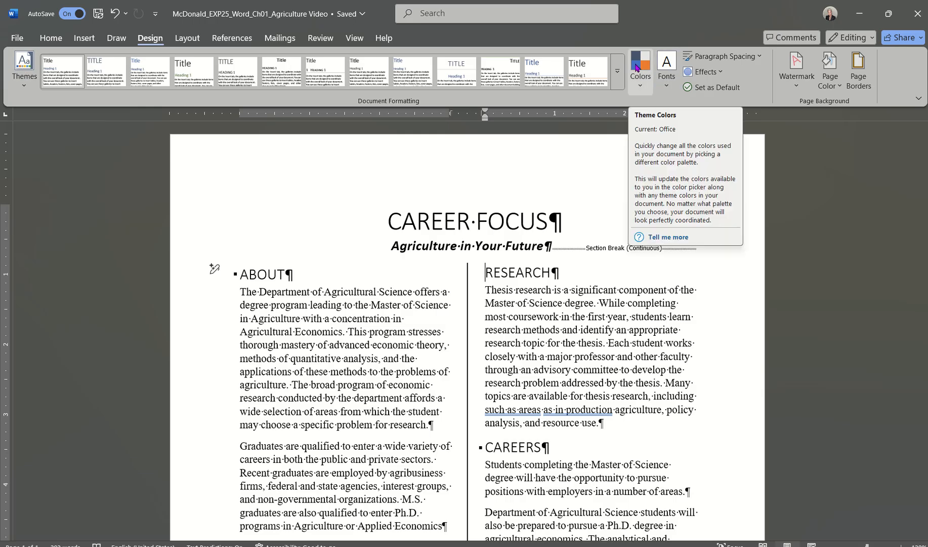
pyautogui.click(23, 86)
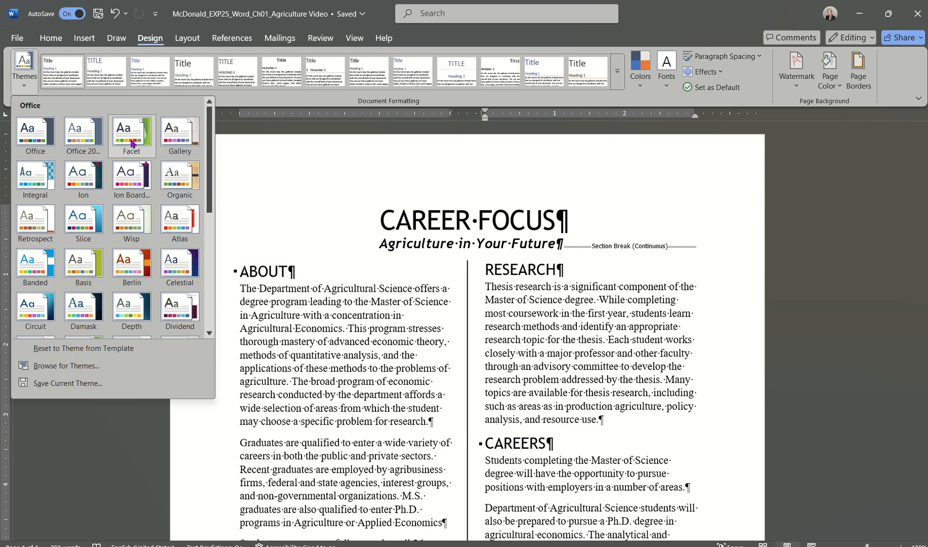
pyautogui.click(129, 142)
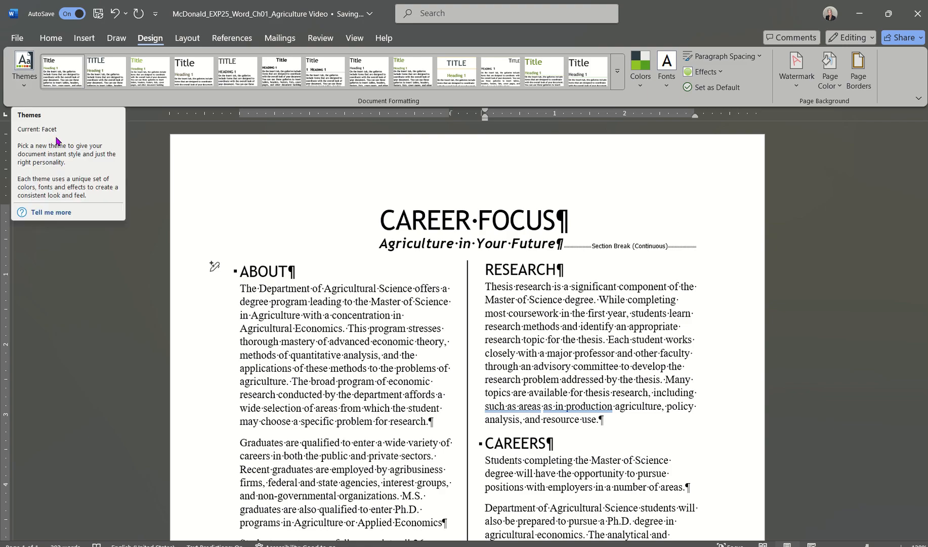
# Apply the Grayscale theme color set to the Agriculture report and save it.
pyautogui.click(647, 86)
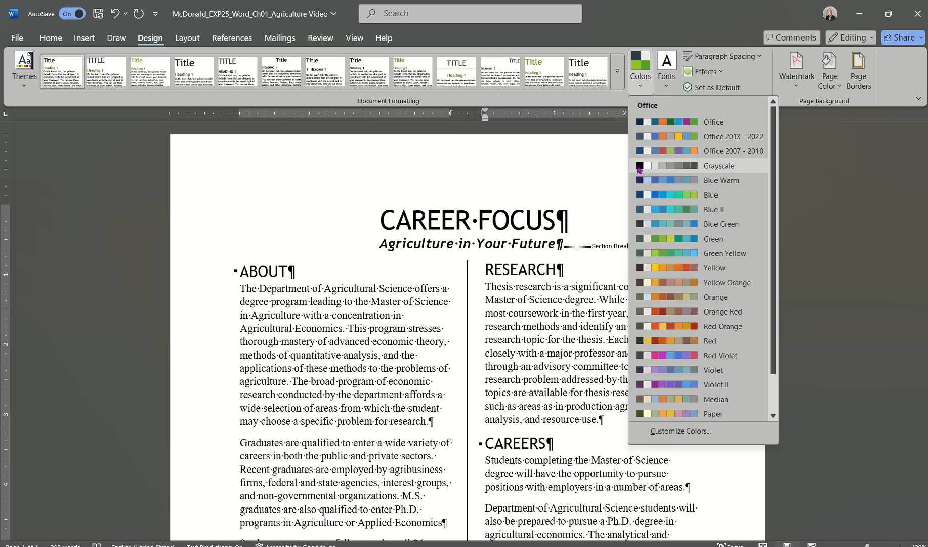
pyautogui.click(722, 167)
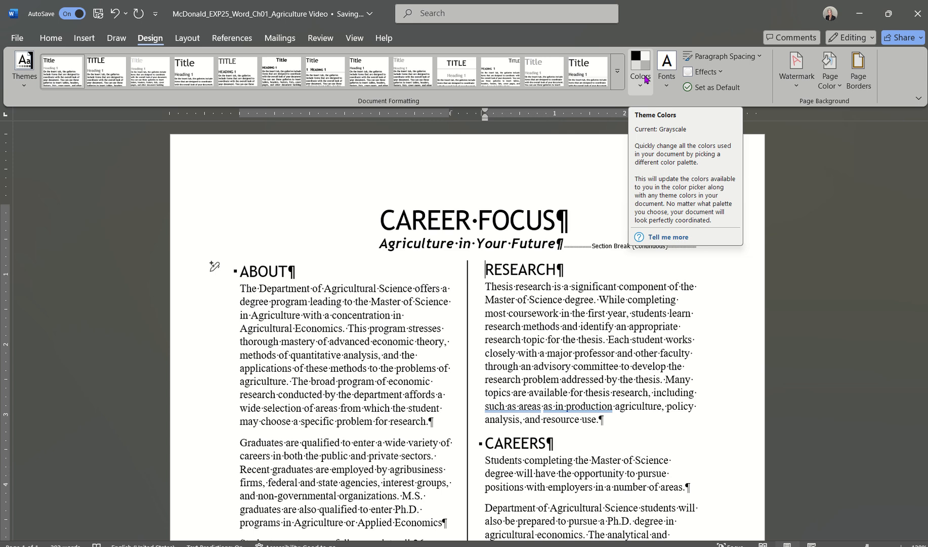
pyautogui.click(98, 15)
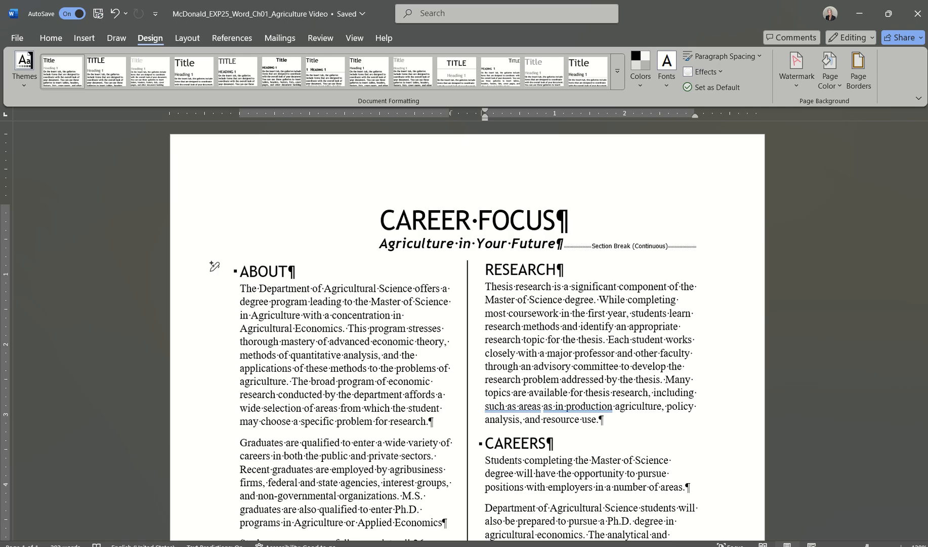
pyautogui.click(478, 546)
pyautogui.click(121, 530)
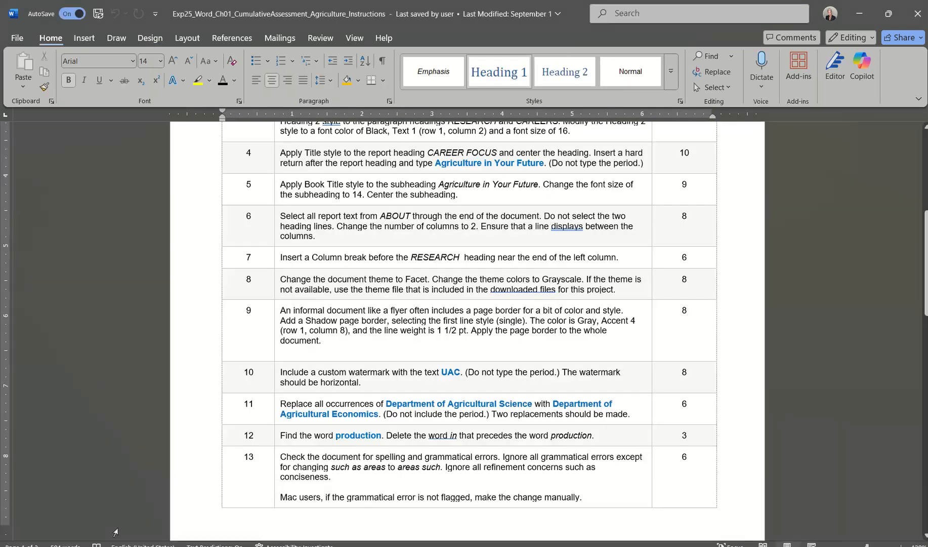
pyautogui.scroll(-1, 444, 375)
pyautogui.scroll(1, 443, 375)
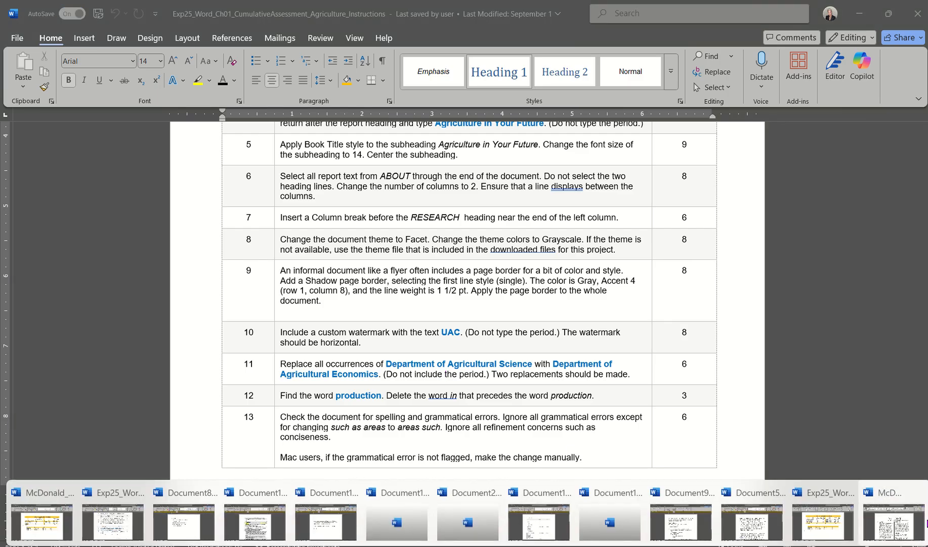
pyautogui.click(900, 527)
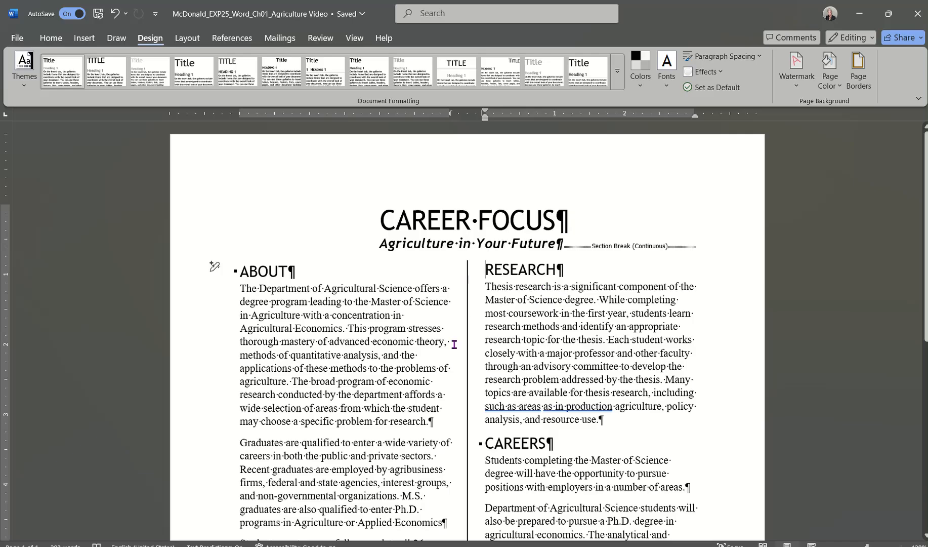
# View the Page Border options in Borders and Shading, cancel without changes, and go to Design.
pyautogui.scroll(-5, 460, 346)
pyautogui.scroll(6, 456, 345)
pyautogui.scroll(-6, 454, 344)
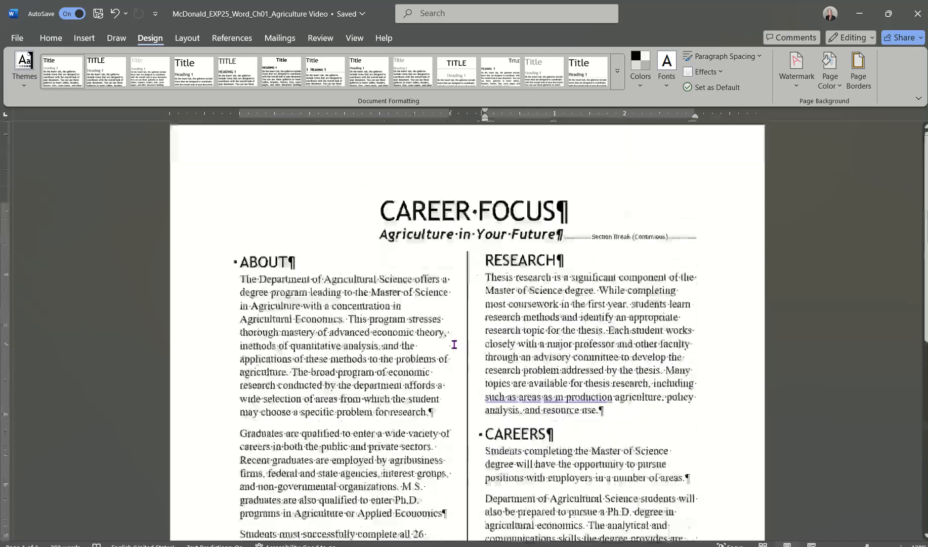
pyautogui.scroll(4, 454, 345)
pyautogui.scroll(2, 454, 345)
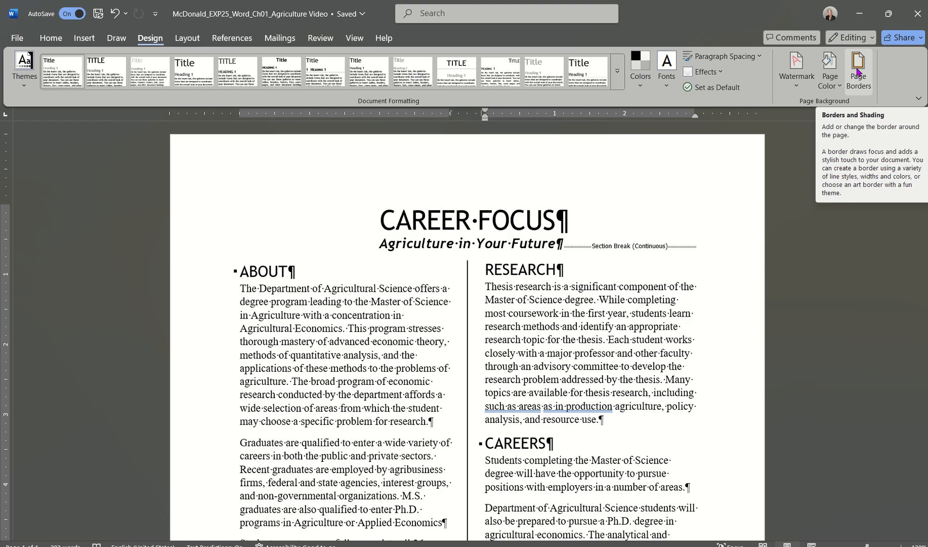
pyautogui.click(51, 37)
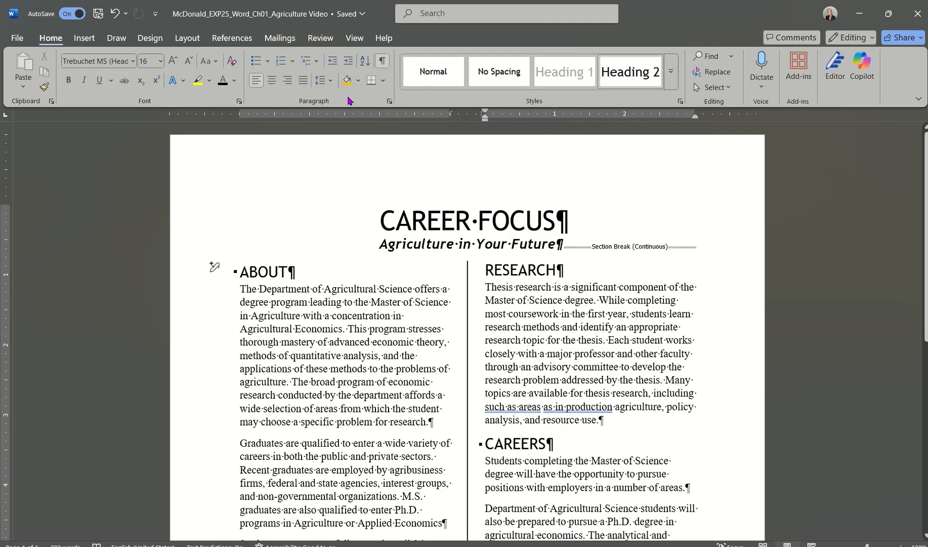
pyautogui.click(383, 82)
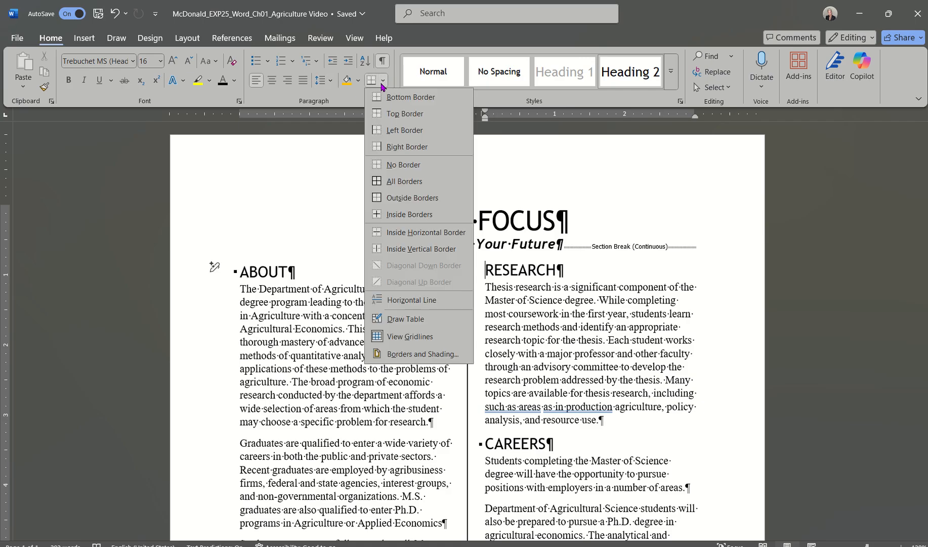
pyautogui.click(402, 354)
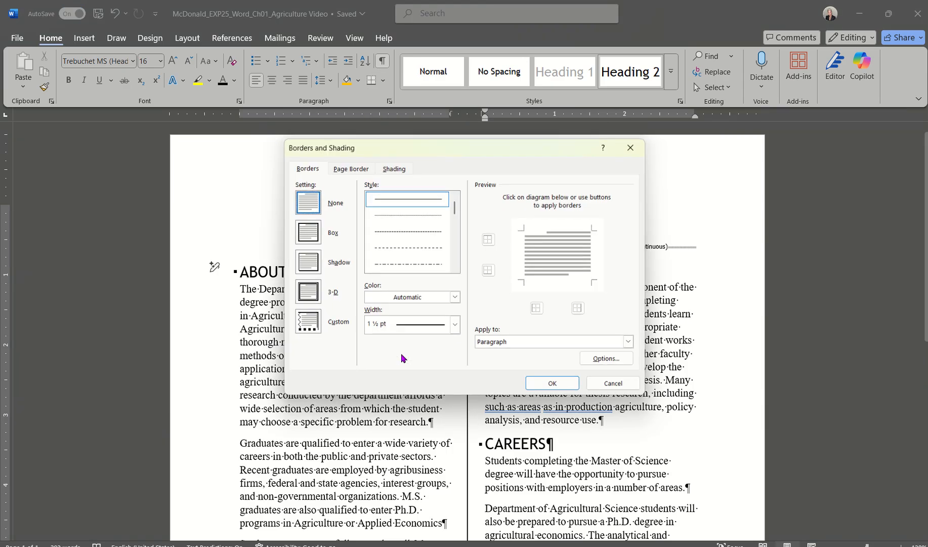
pyautogui.click(347, 168)
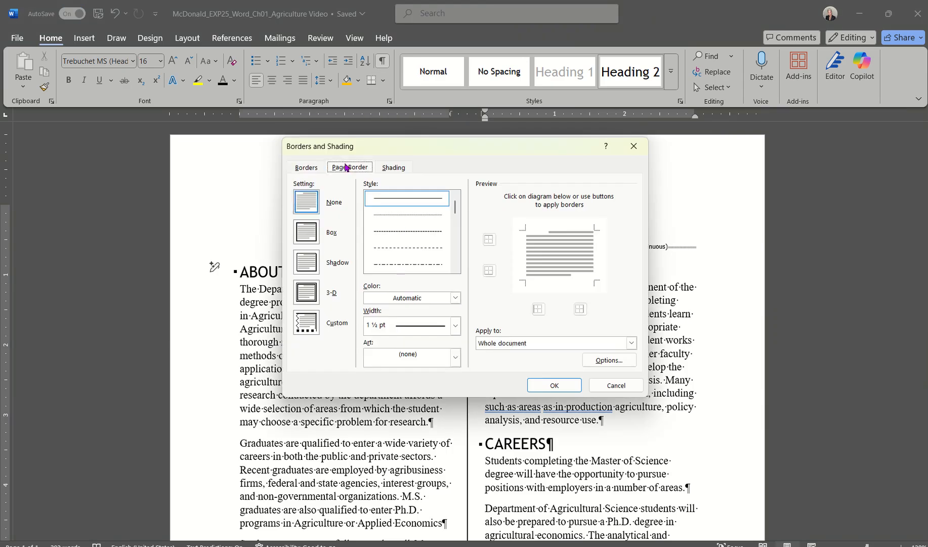
pyautogui.click(615, 385)
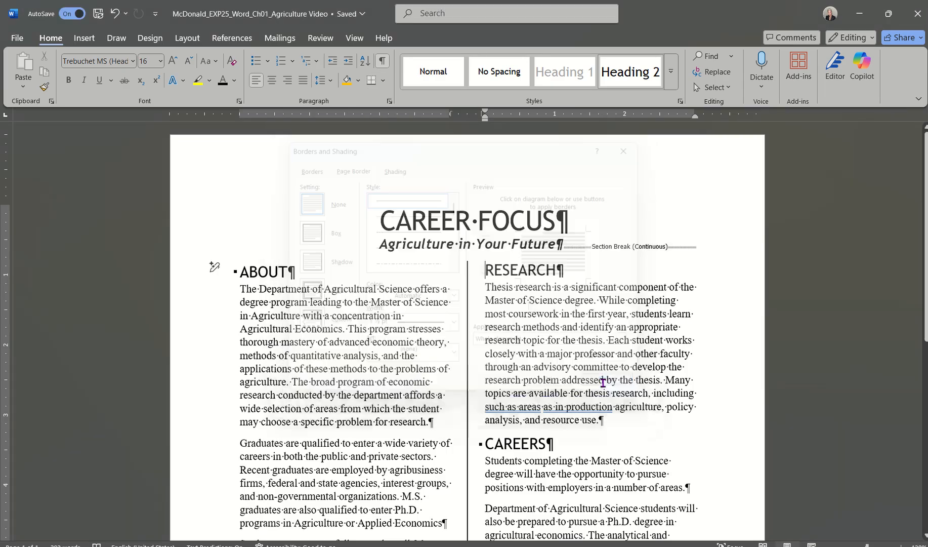
pyautogui.click(188, 38)
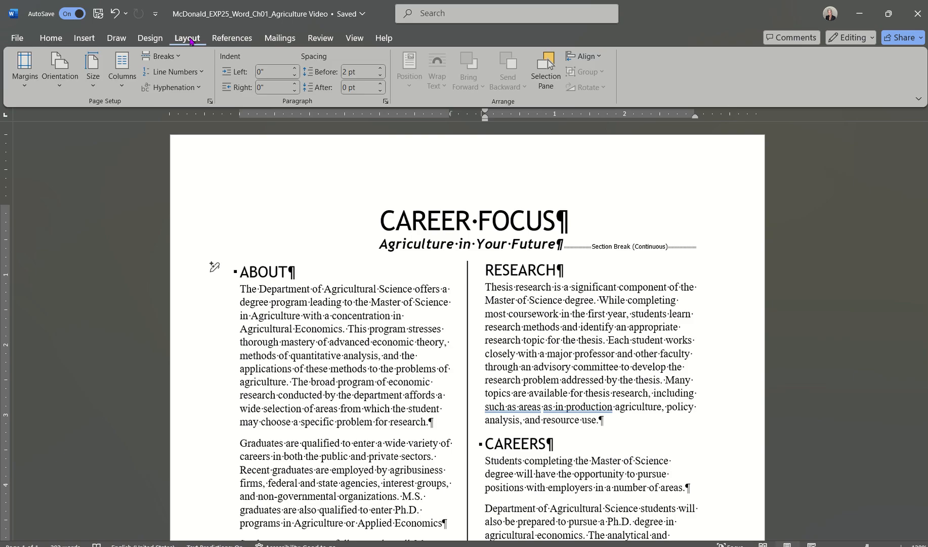
pyautogui.click(150, 38)
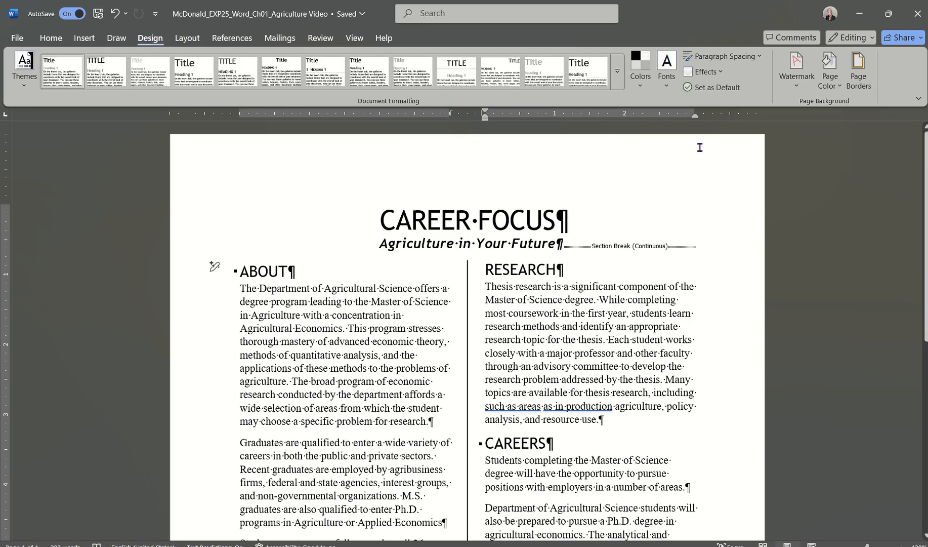
# In Design's Page Borders, choose the Shadow setting with a single solid line style.
pyautogui.click(862, 76)
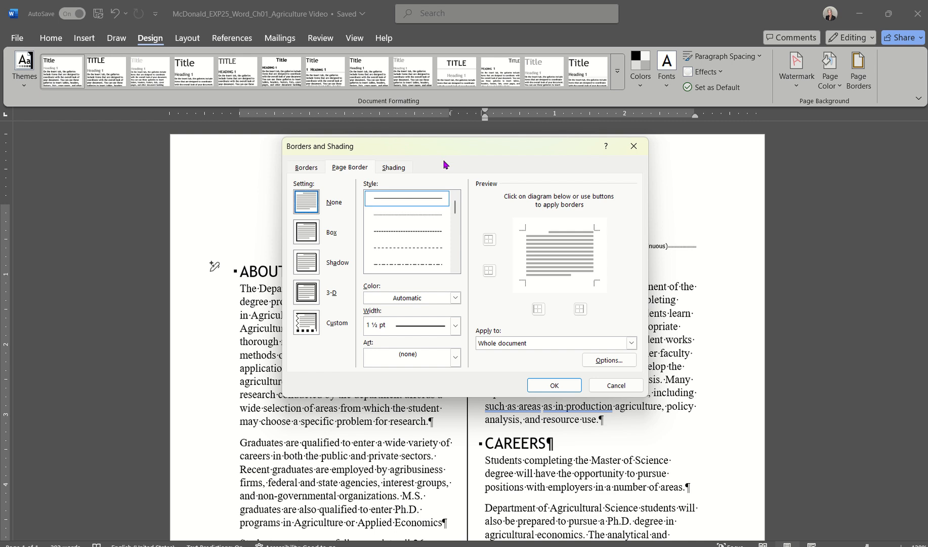
pyautogui.click(342, 169)
pyautogui.click(313, 265)
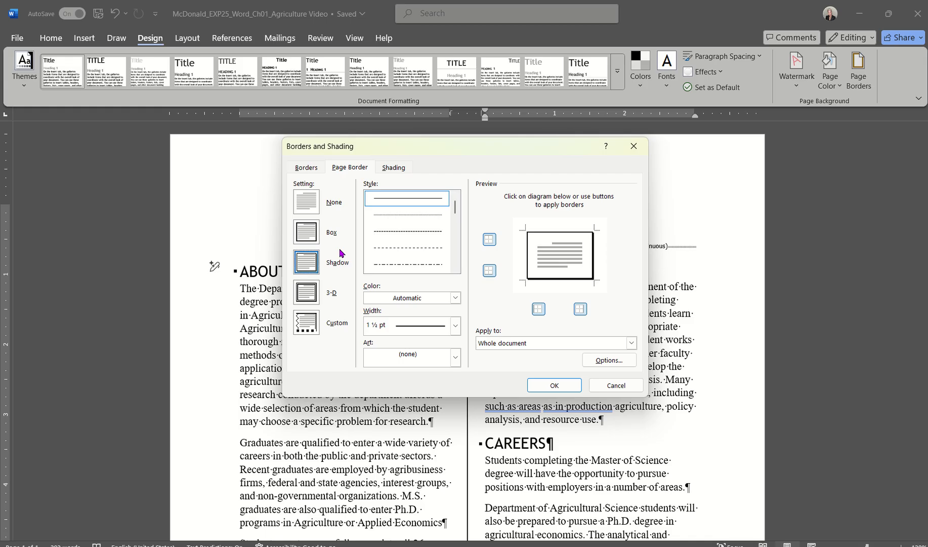
pyautogui.click(397, 202)
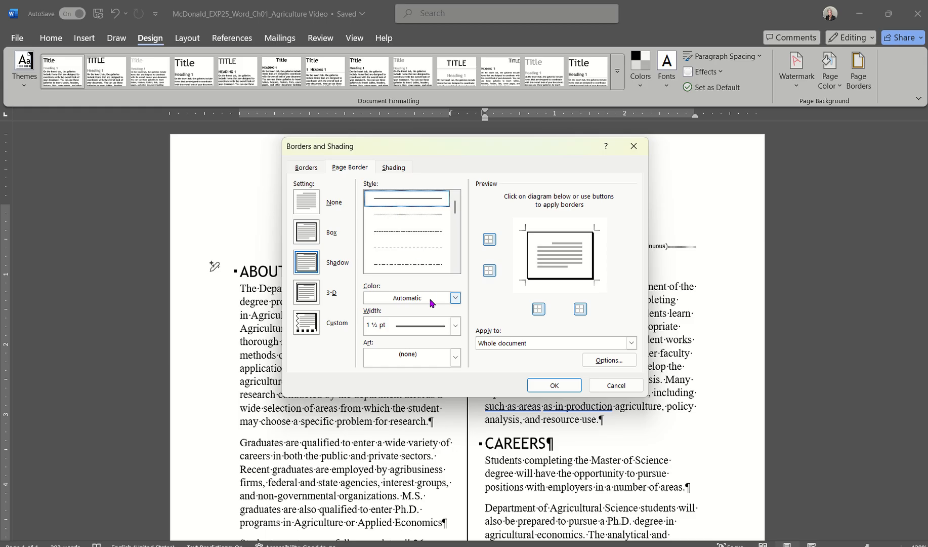
pyautogui.click(455, 298)
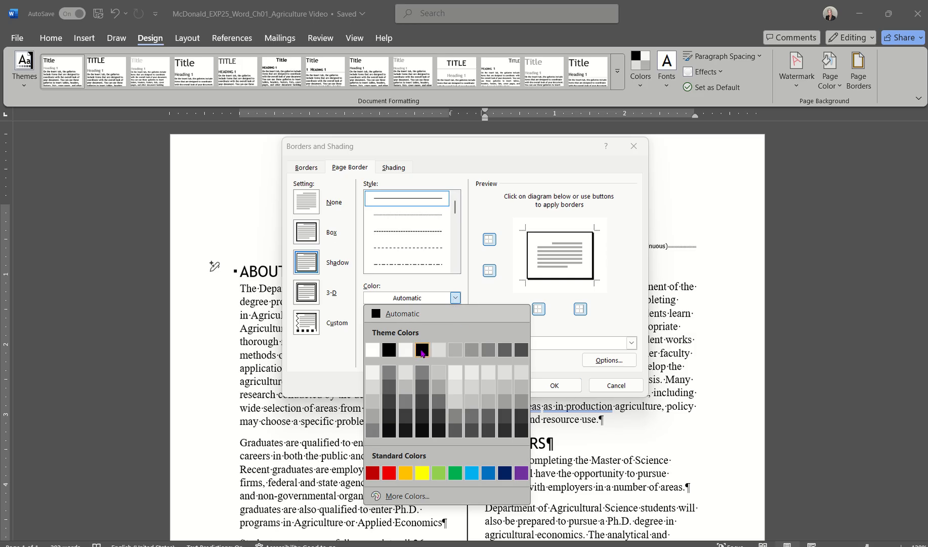
# Set the page border colour to Gray, Accent 4 and width to 1½ pt.
pyautogui.click(489, 350)
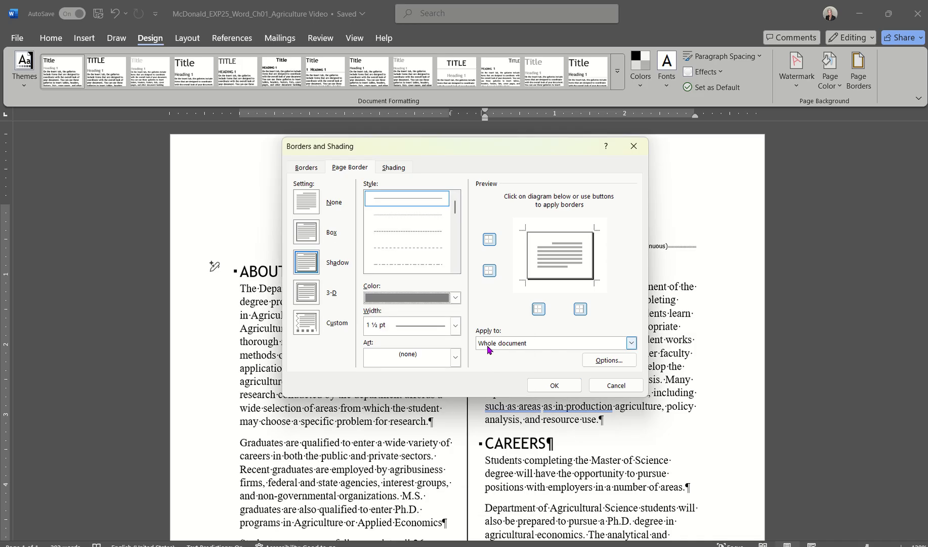
pyautogui.click(457, 327)
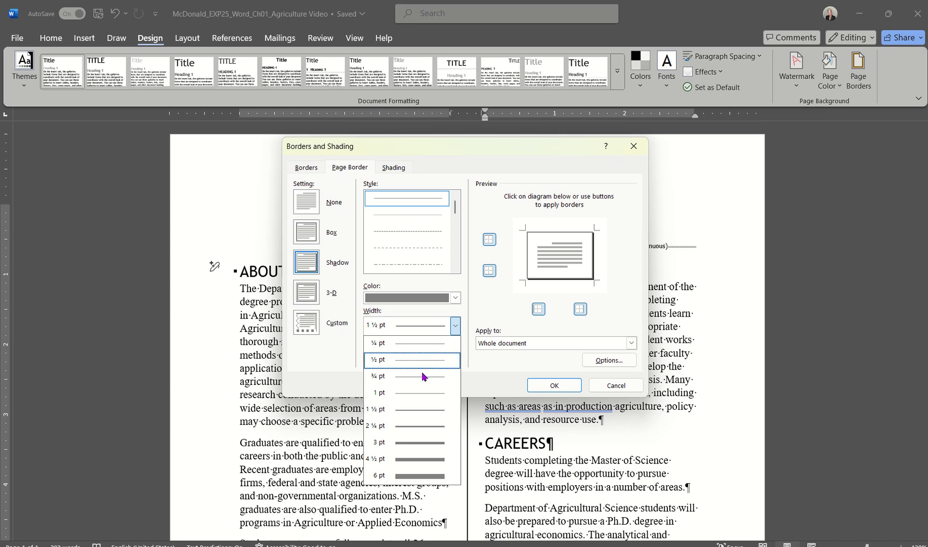
pyautogui.click(401, 408)
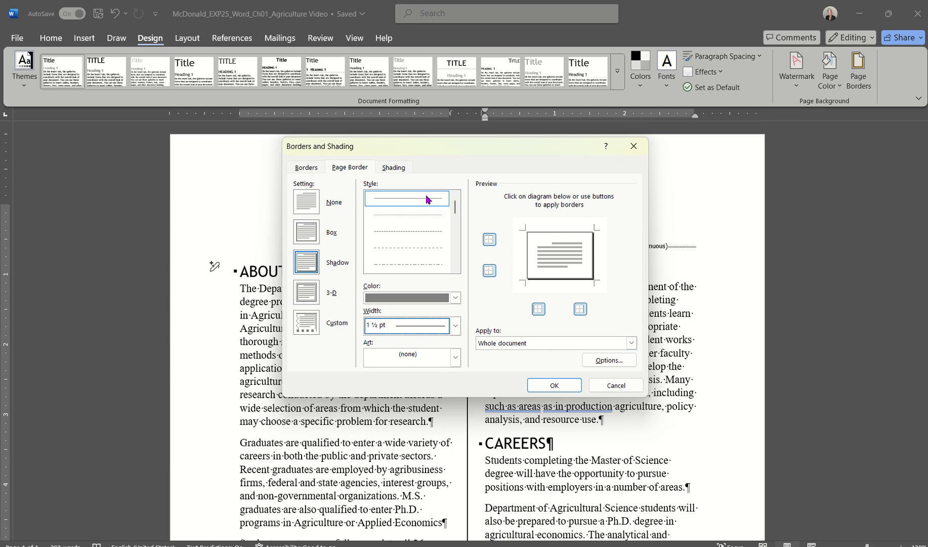
pyautogui.click(456, 298)
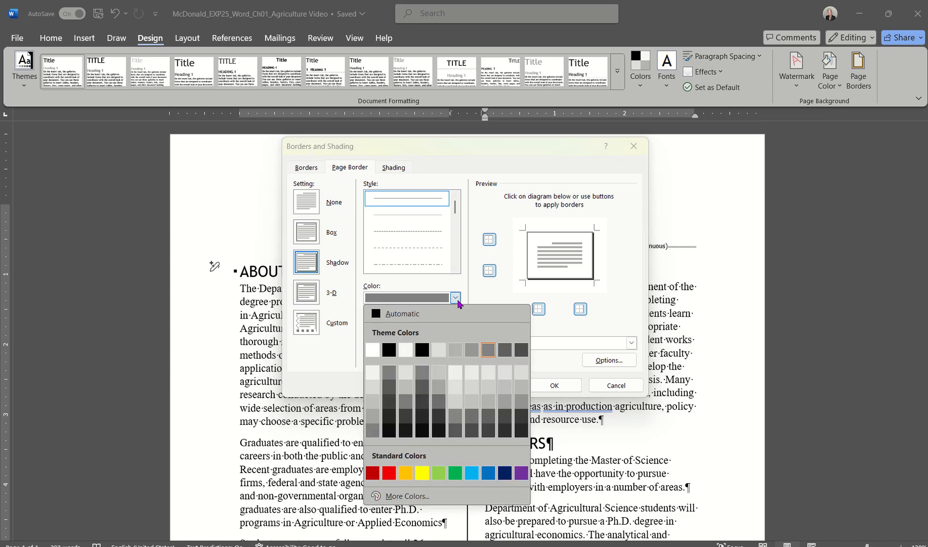
pyautogui.click(489, 350)
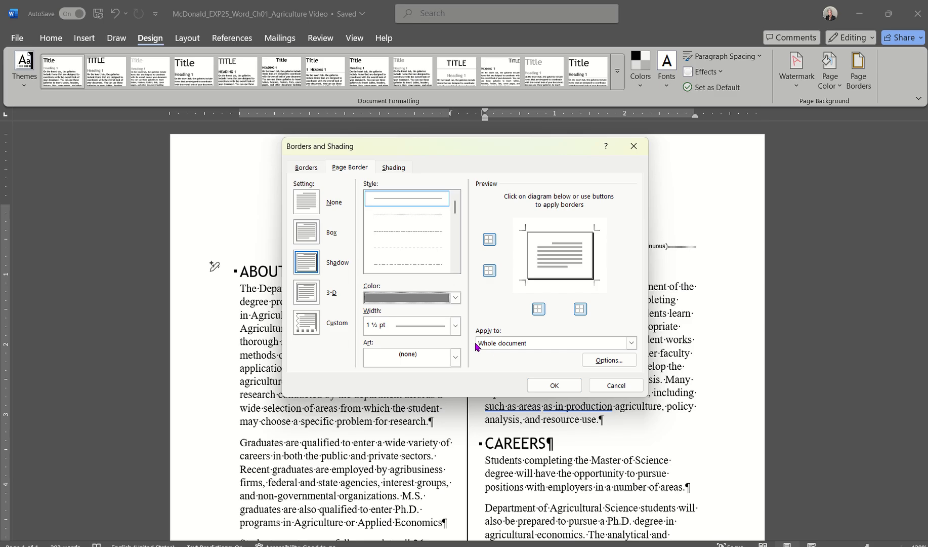
pyautogui.click(455, 326)
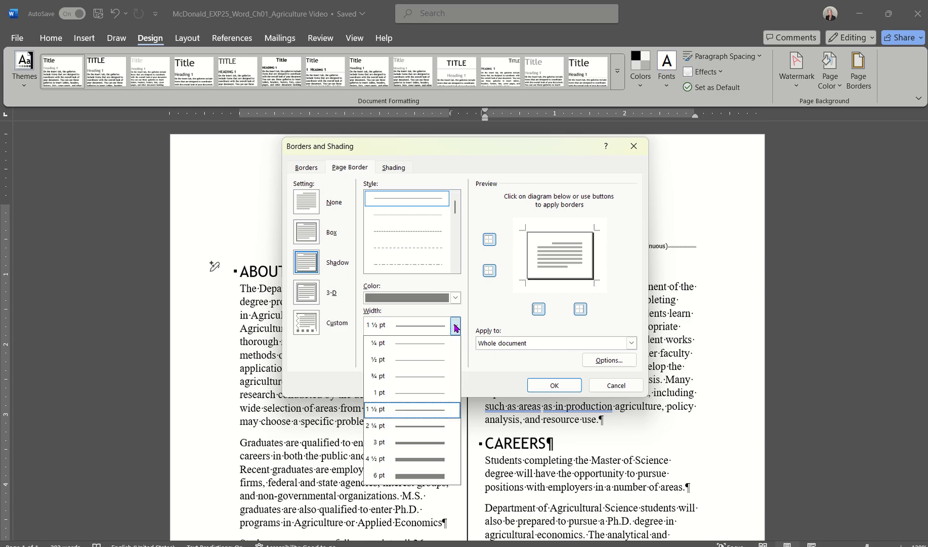
pyautogui.click(456, 326)
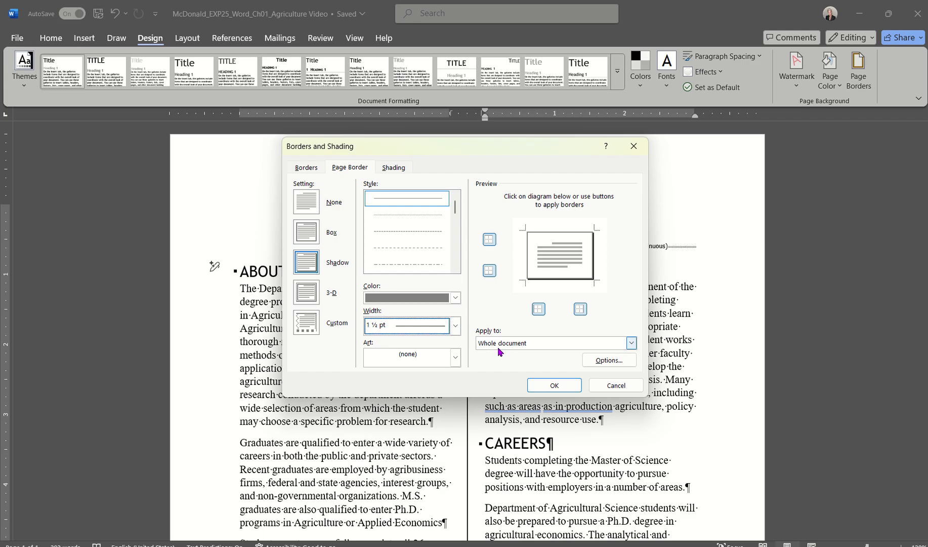
# Apply the gray shadow border to the whole document and review the framed pages.
pyautogui.click(551, 386)
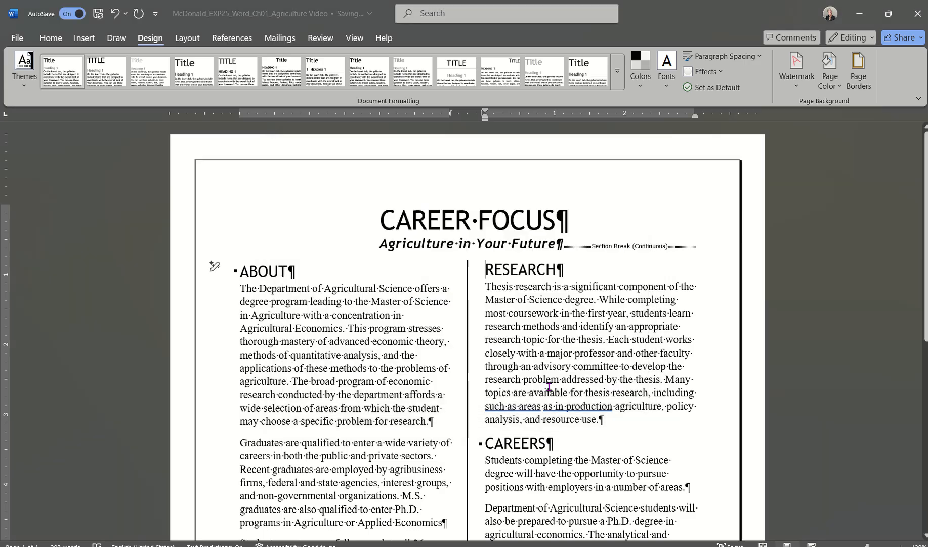
pyautogui.scroll(-8, 562, 363)
pyautogui.scroll(-1, 561, 362)
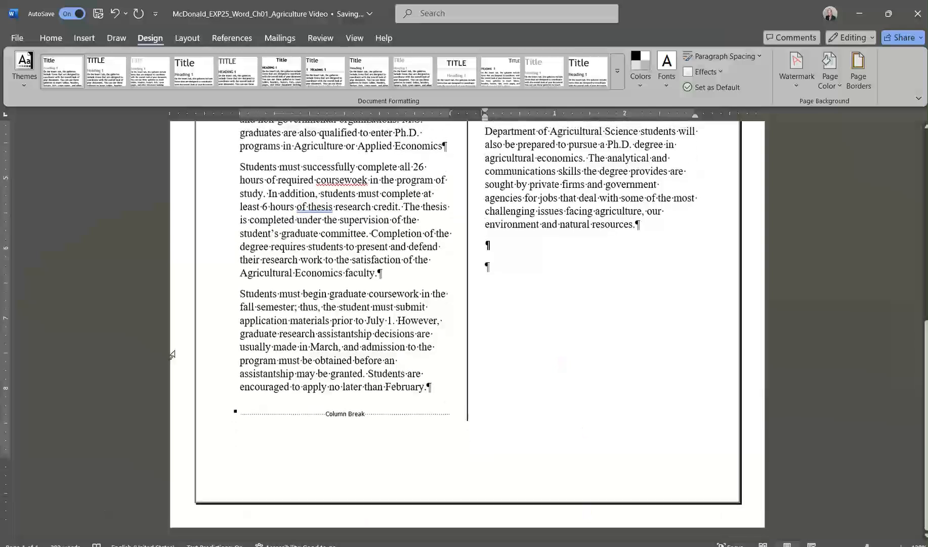
pyautogui.scroll(8, 205, 235)
pyautogui.scroll(2, 204, 235)
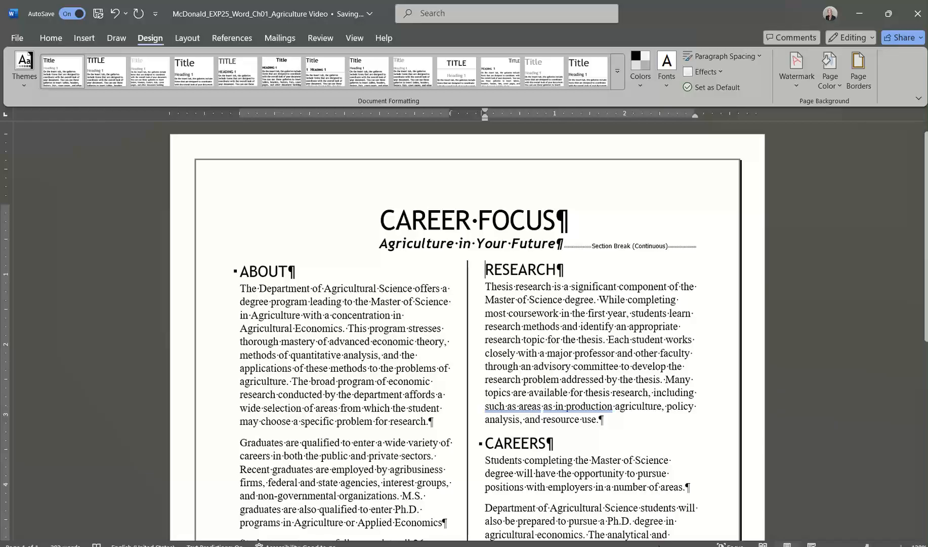
pyautogui.click(643, 546)
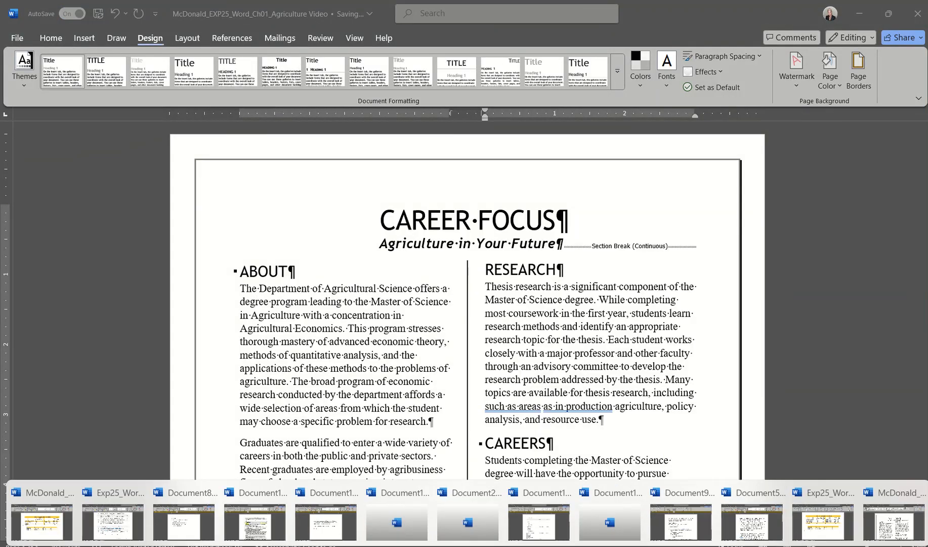
pyautogui.click(112, 521)
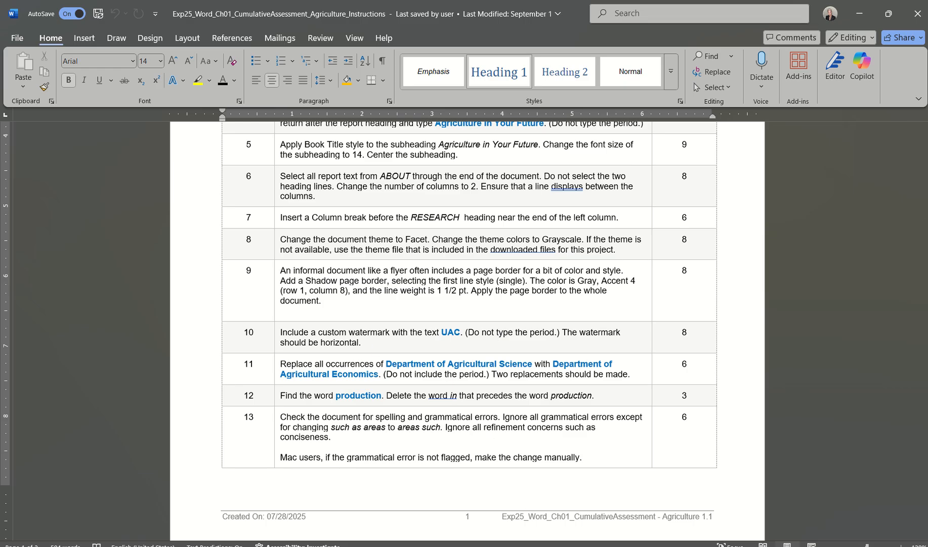
pyautogui.click(540, 546)
pyautogui.click(894, 521)
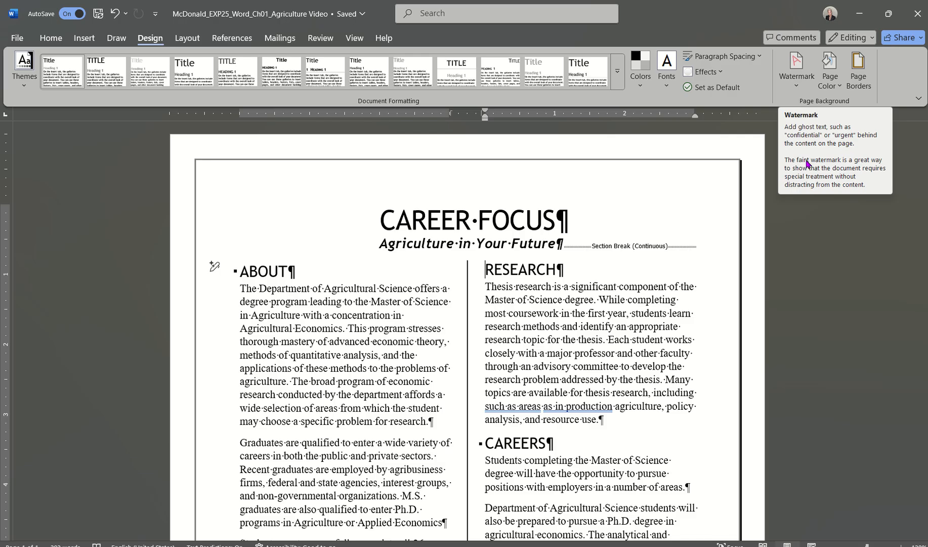
# Browse the ready-made watermark gallery, then choose Custom Watermark to reach Printed Watermark.
pyautogui.click(795, 89)
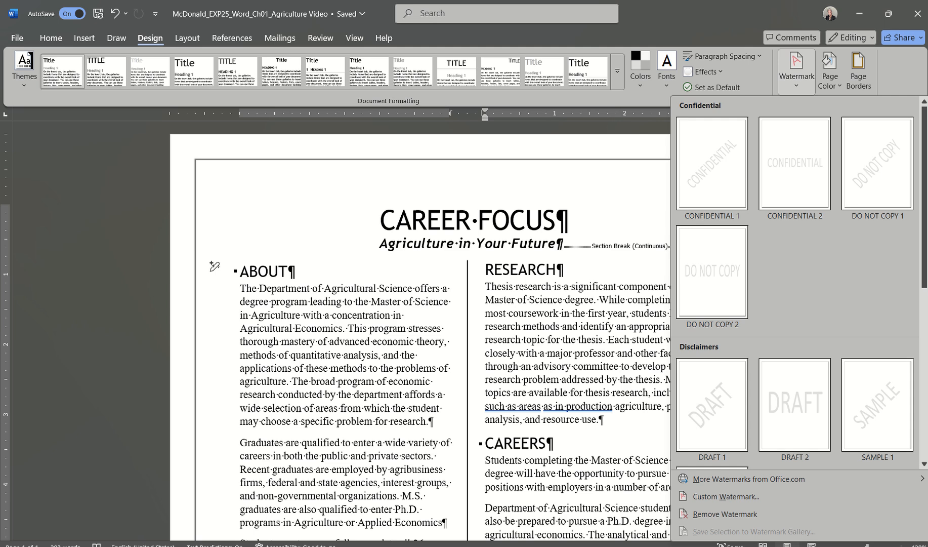
pyautogui.moveTo(925, 240); pyautogui.dragTo(921, 410)
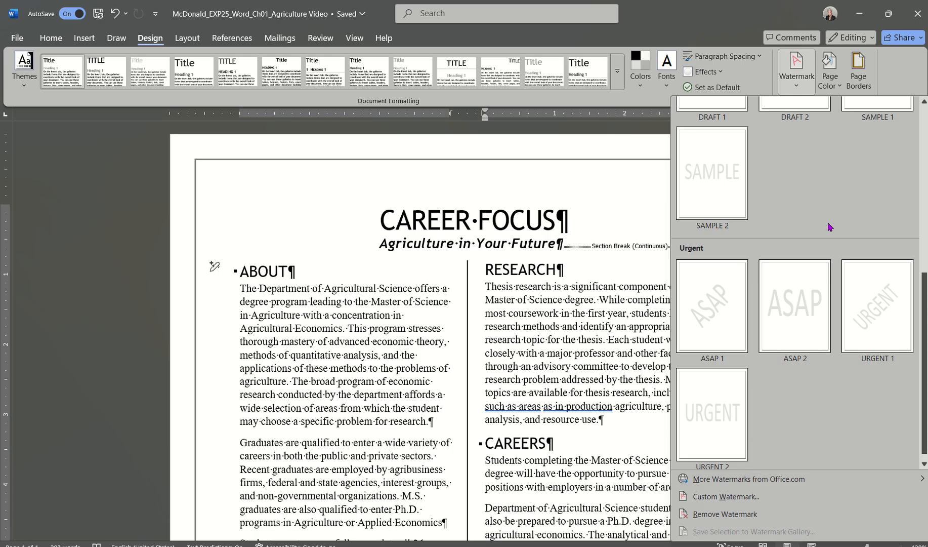
pyautogui.click(798, 88)
pyautogui.click(798, 88)
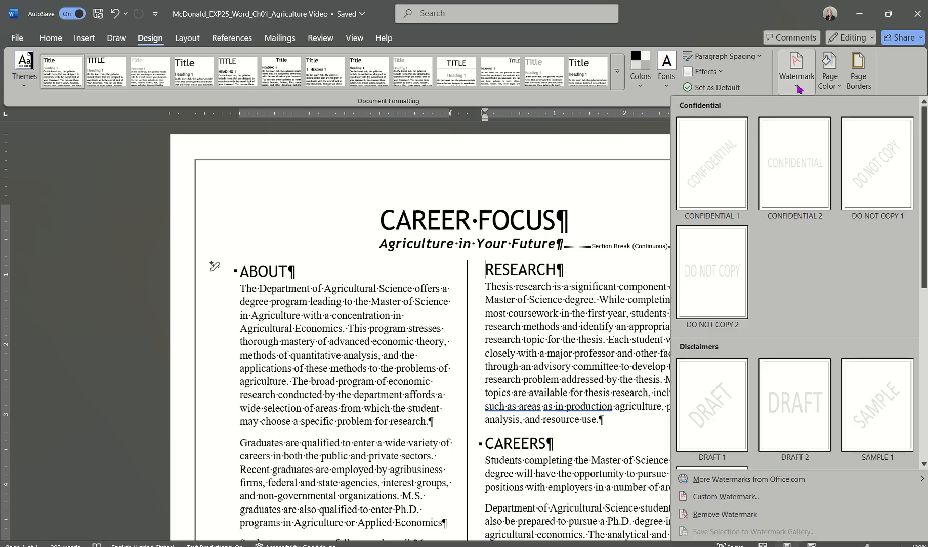
pyautogui.click(712, 498)
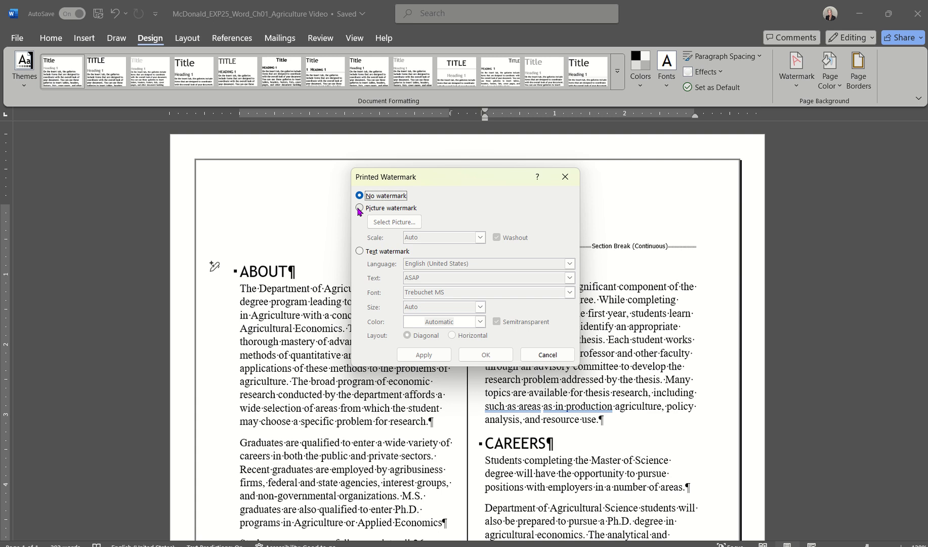
# Add a horizontal text watermark reading UAC in place of ASAP and apply it.
pyautogui.click(360, 251)
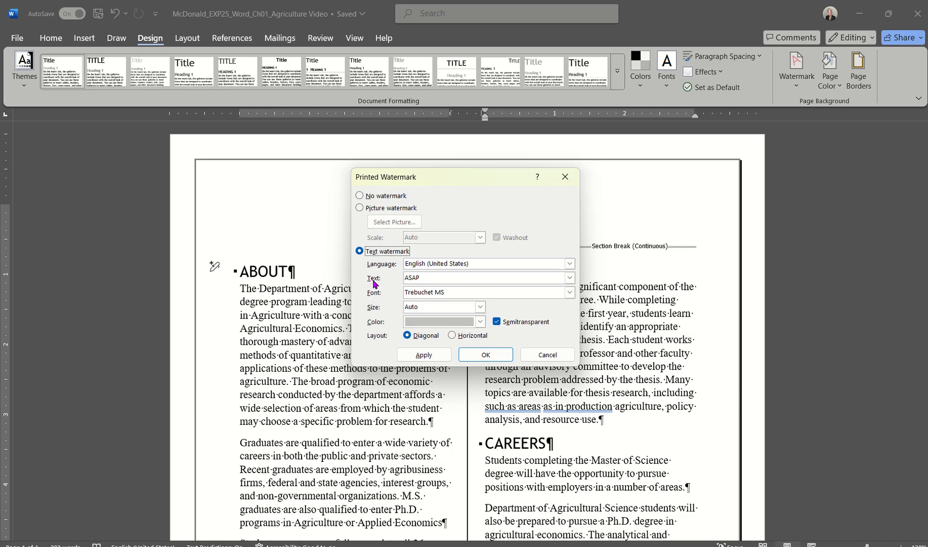
pyautogui.click(428, 278)
pyautogui.doubleClick(418, 278)
pyautogui.write('UAC')
pyautogui.click(480, 322)
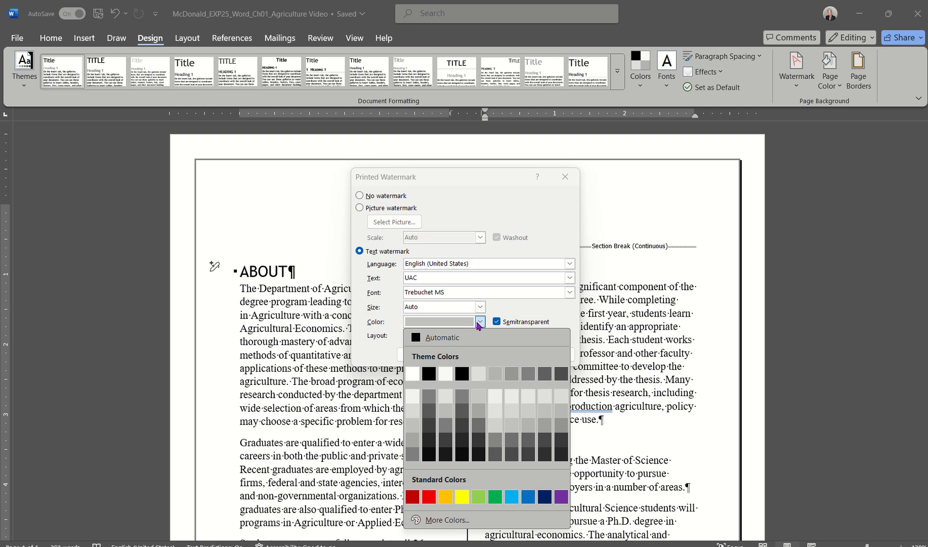
pyautogui.click(478, 323)
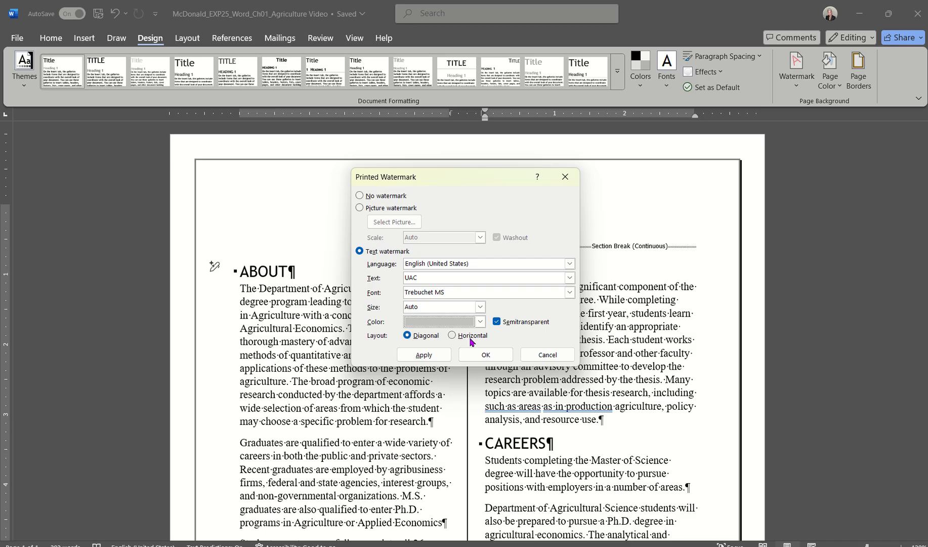
pyautogui.click(452, 336)
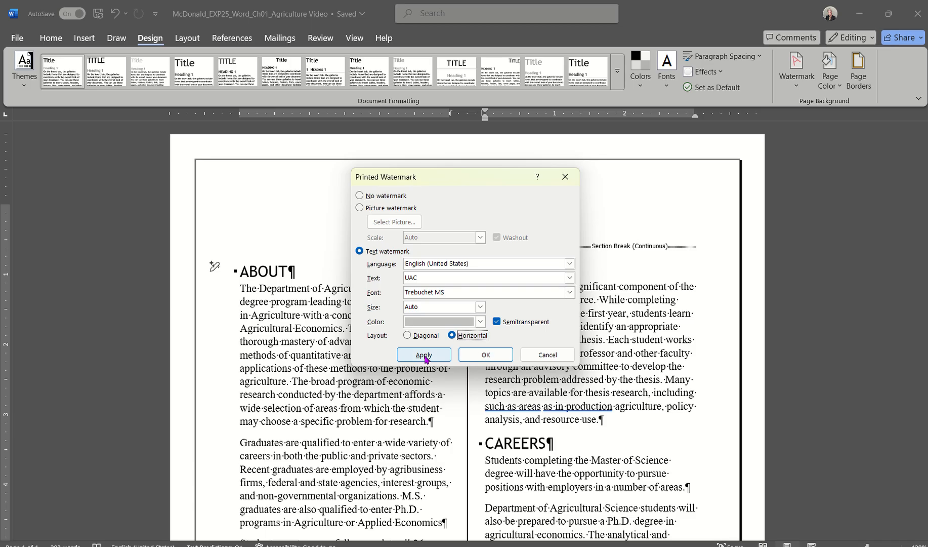
pyautogui.click(478, 354)
pyautogui.scroll(-4, 556, 360)
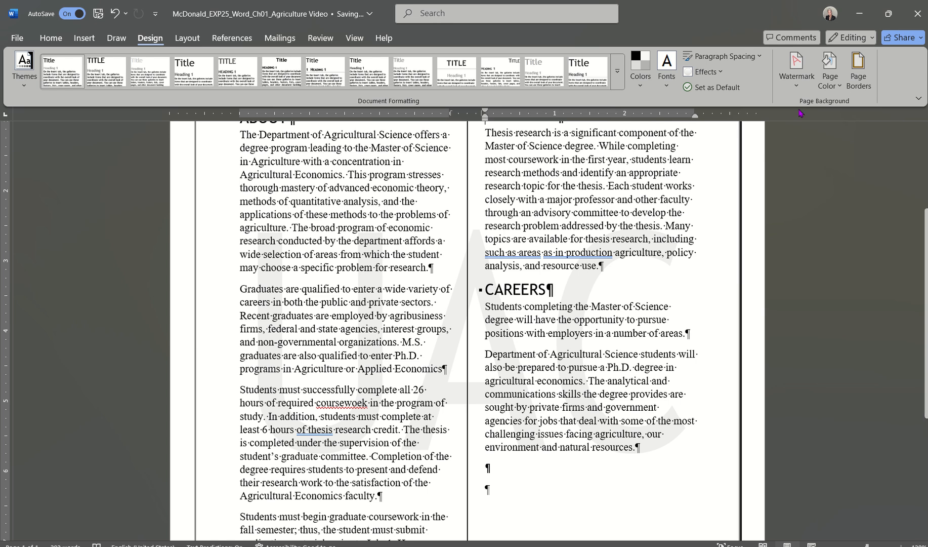
pyautogui.click(796, 87)
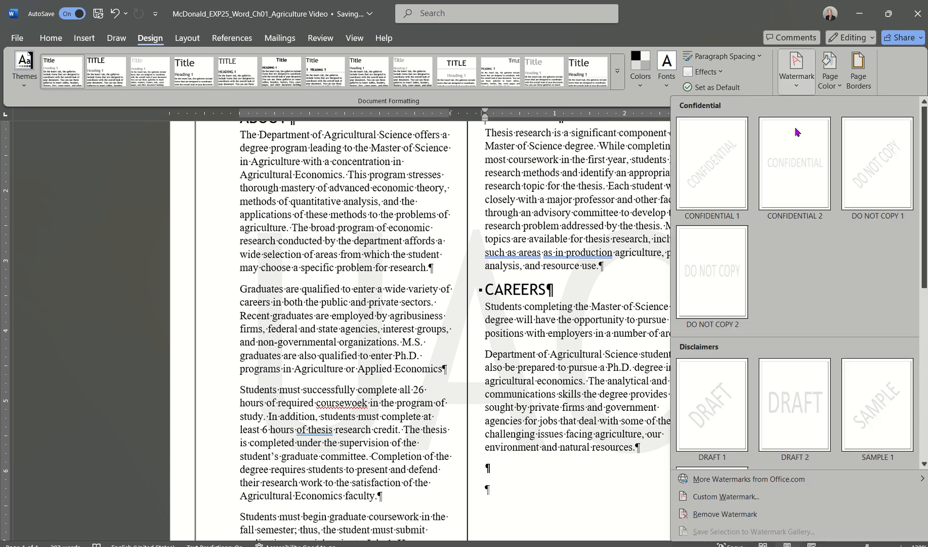
pyautogui.click(702, 501)
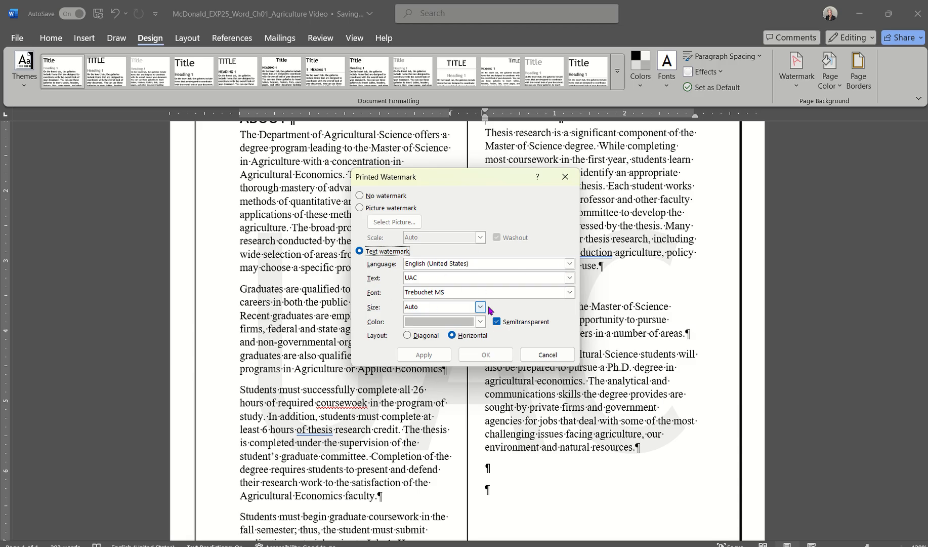
pyautogui.click(547, 355)
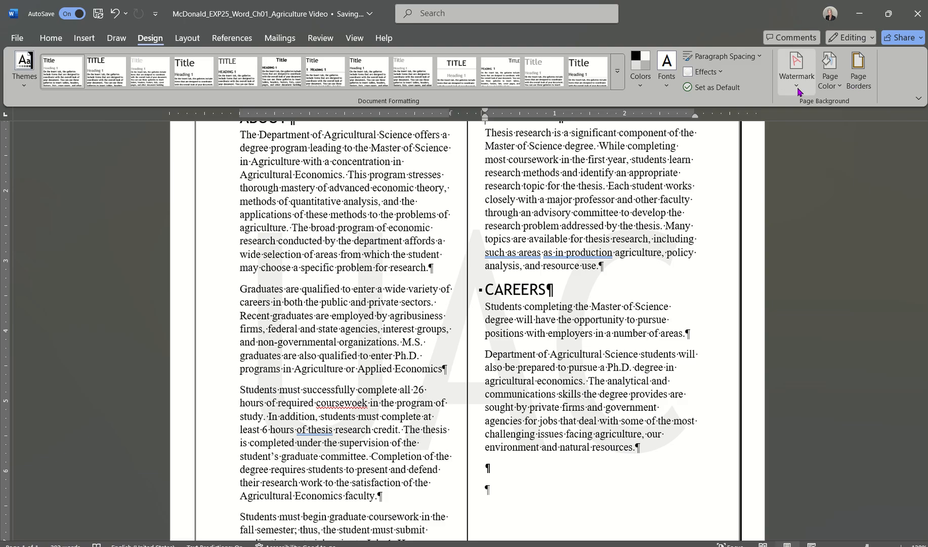
pyautogui.click(797, 86)
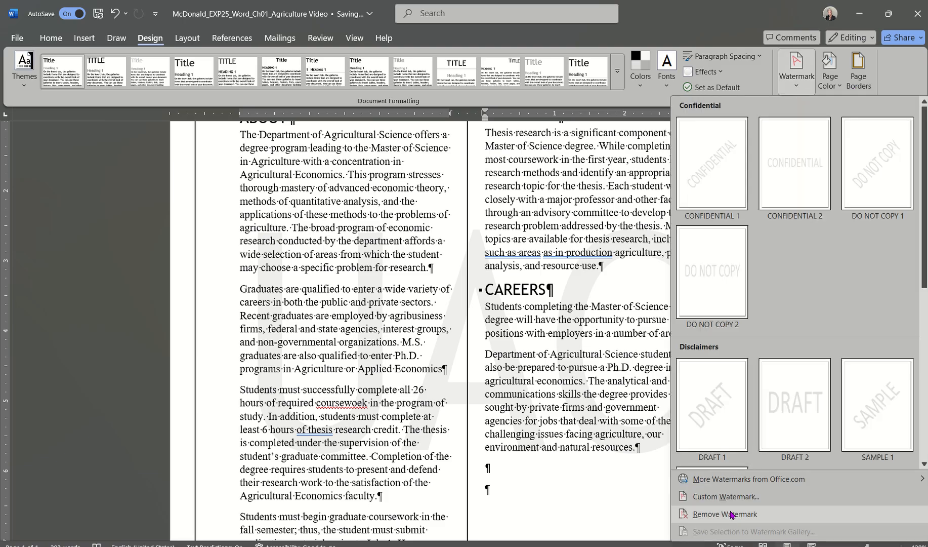
pyautogui.click(569, 387)
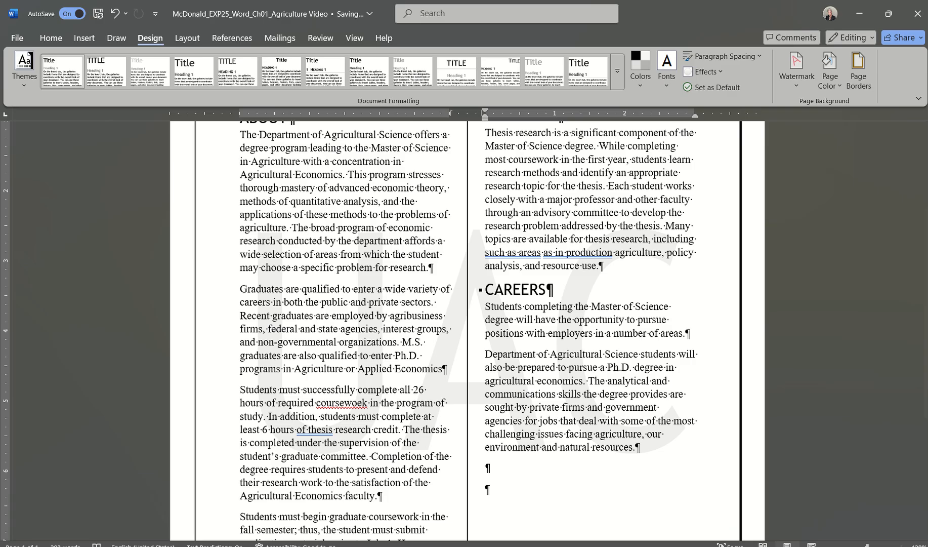
pyautogui.click(107, 526)
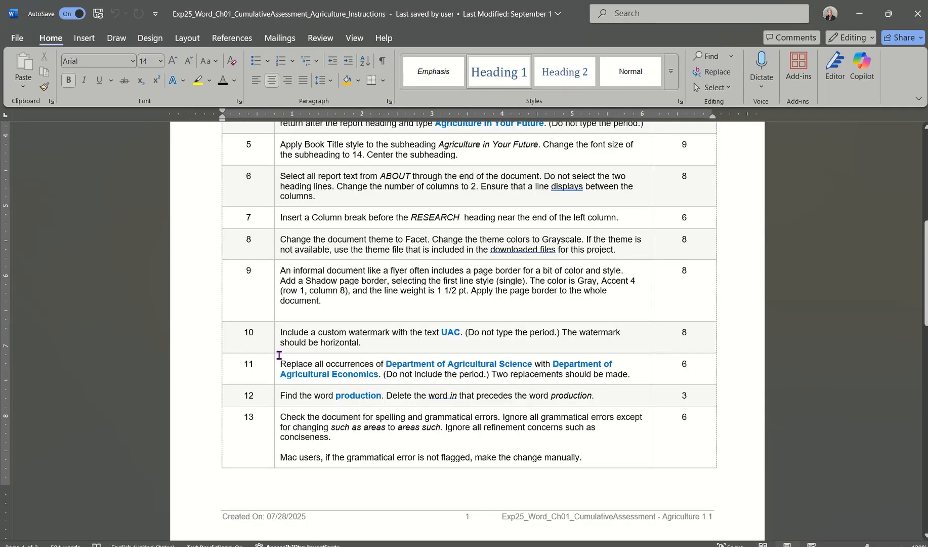
pyautogui.scroll(-2, 277, 354)
pyautogui.scroll(-1, 279, 354)
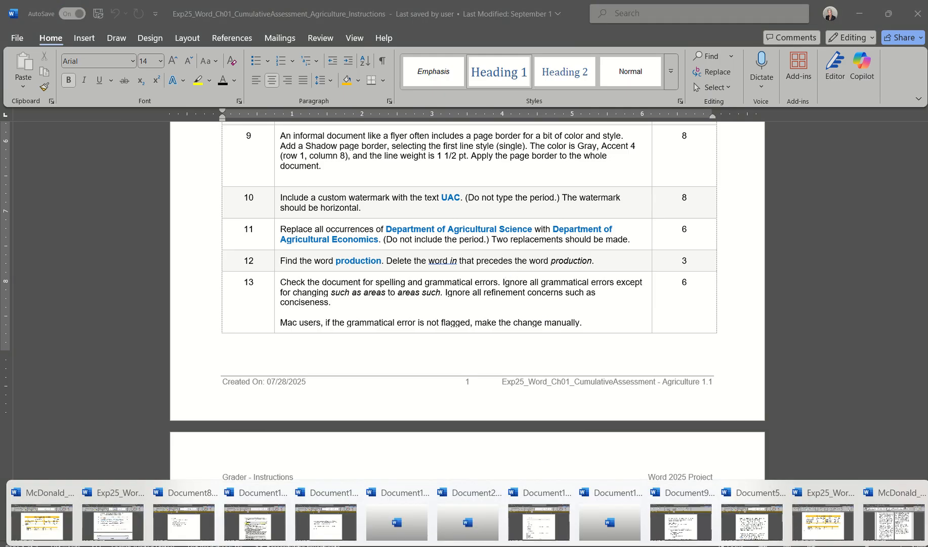
pyautogui.click(894, 518)
pyautogui.scroll(5, 482, 222)
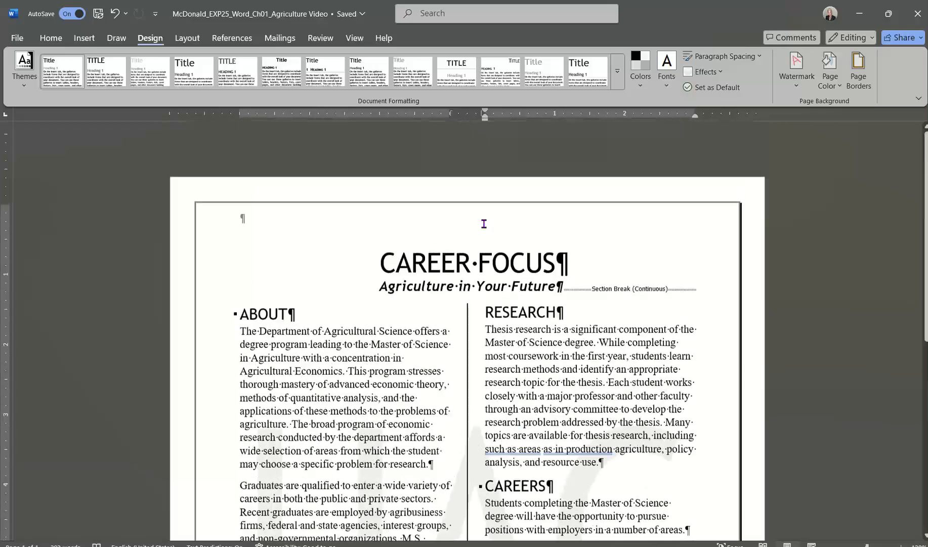
# Replace All 'Department of Agricultural Science' with 'Department of Agricultural Economics', confirming two replacements.
pyautogui.click(47, 39)
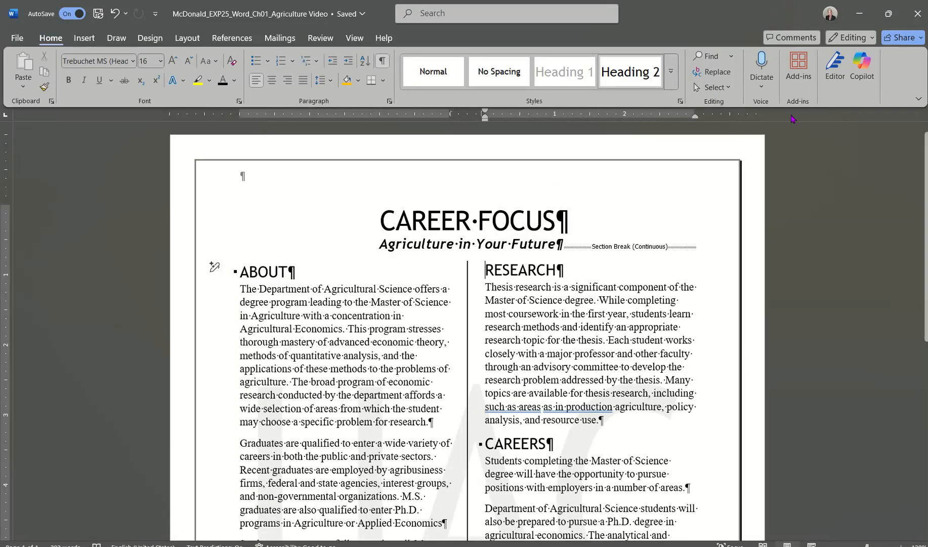
pyautogui.click(716, 76)
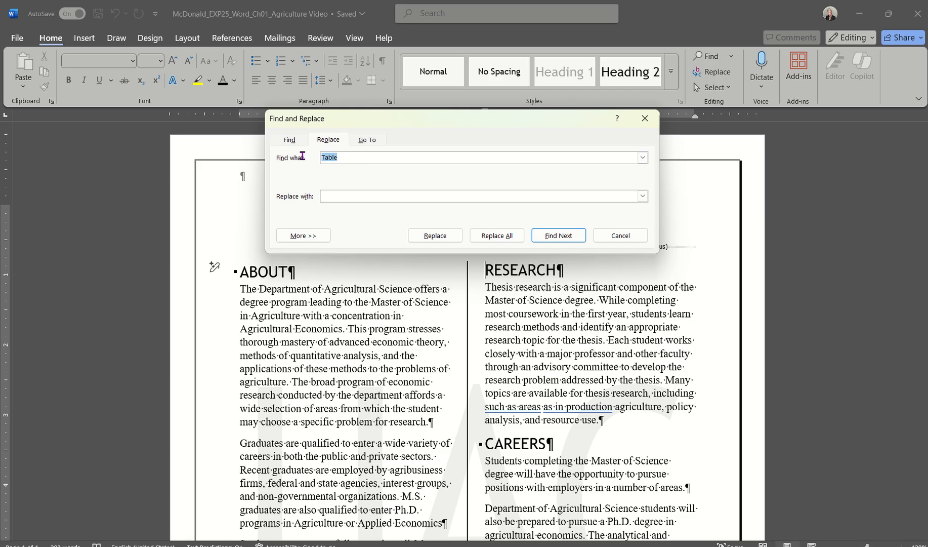
pyautogui.press('BackSpace')
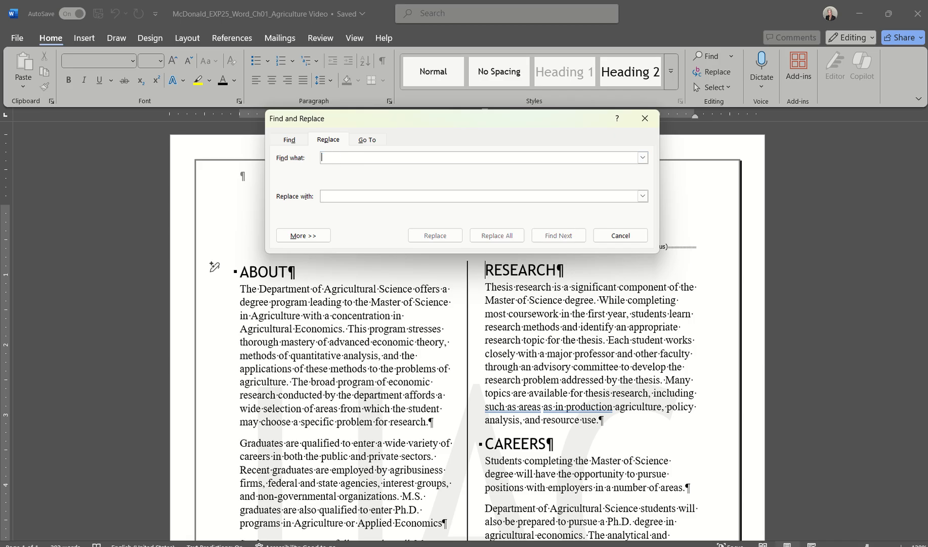
pyautogui.write('Dep')
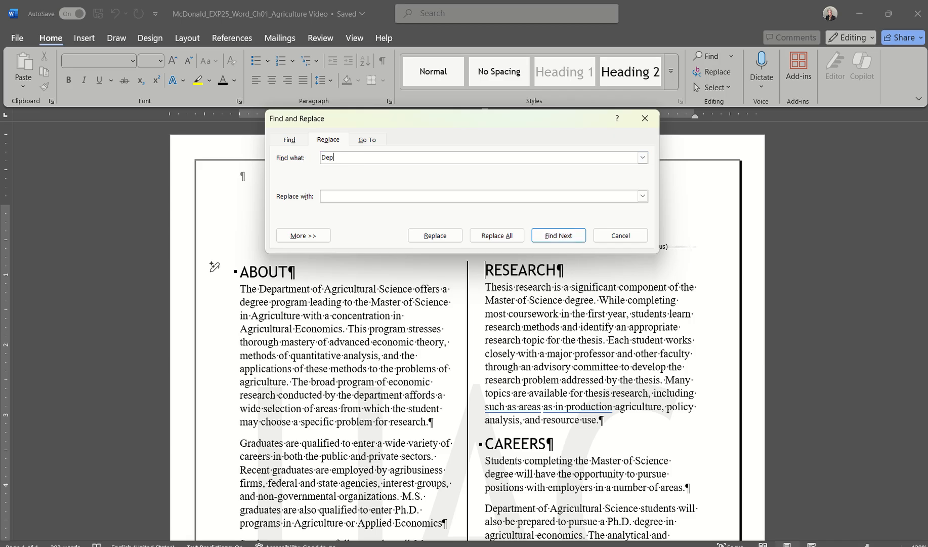
pyautogui.write('artment of Agricultural Science')
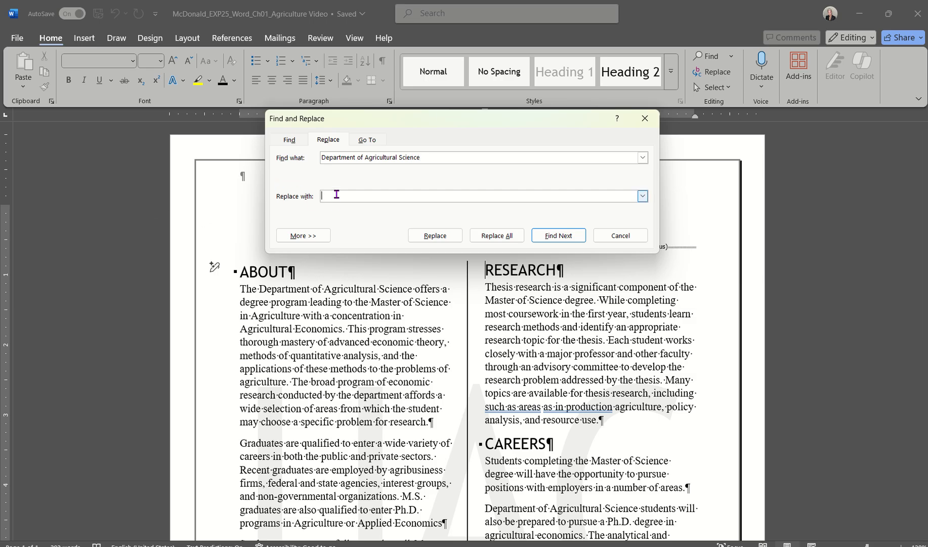
pyautogui.click(336, 194)
pyautogui.write('Department of Agricultural Economics')
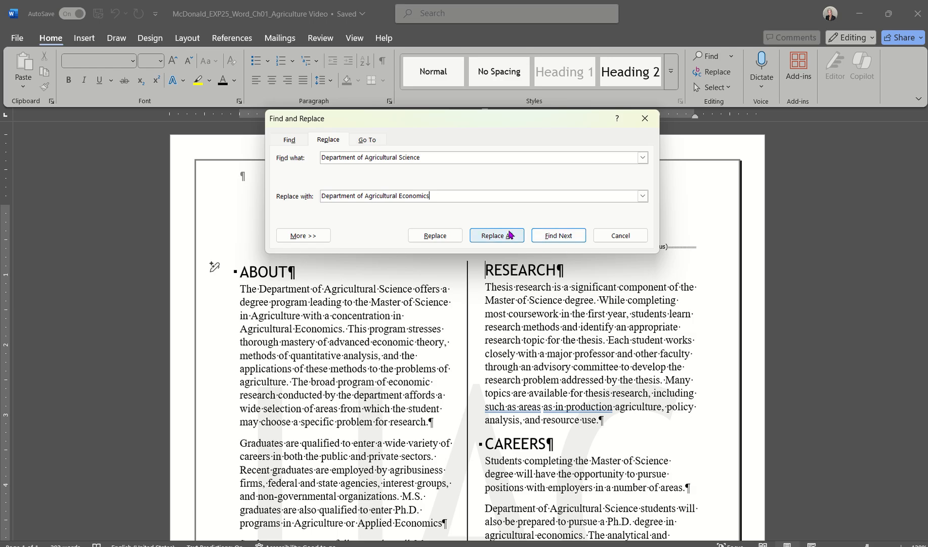
pyautogui.click(496, 235)
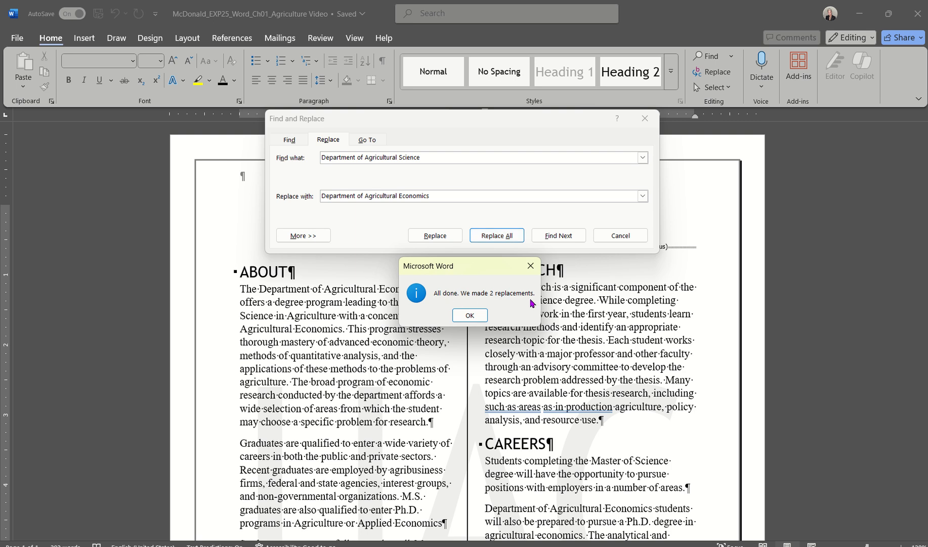
pyautogui.click(469, 316)
# Close Find and Replace, check the instructions window, then return to the Agriculture report.
pyautogui.click(616, 233)
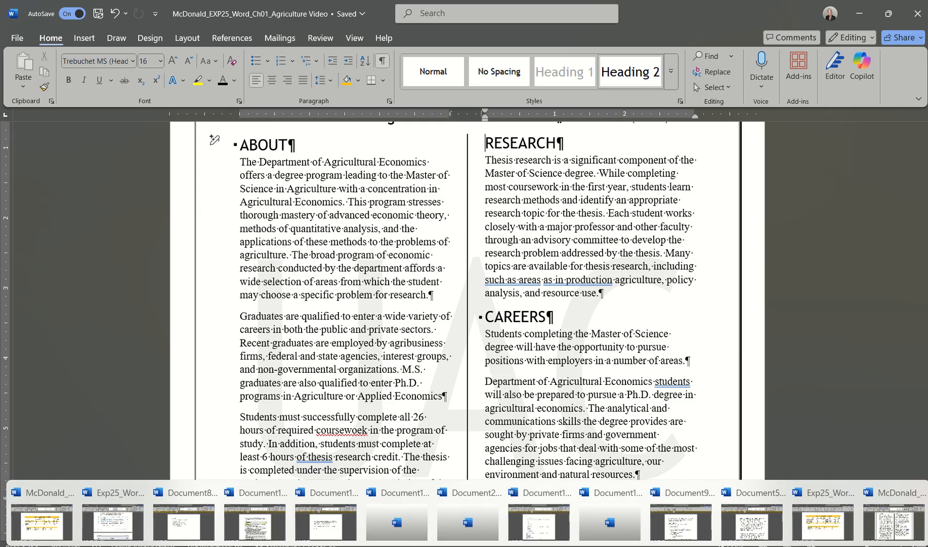
pyautogui.click(112, 518)
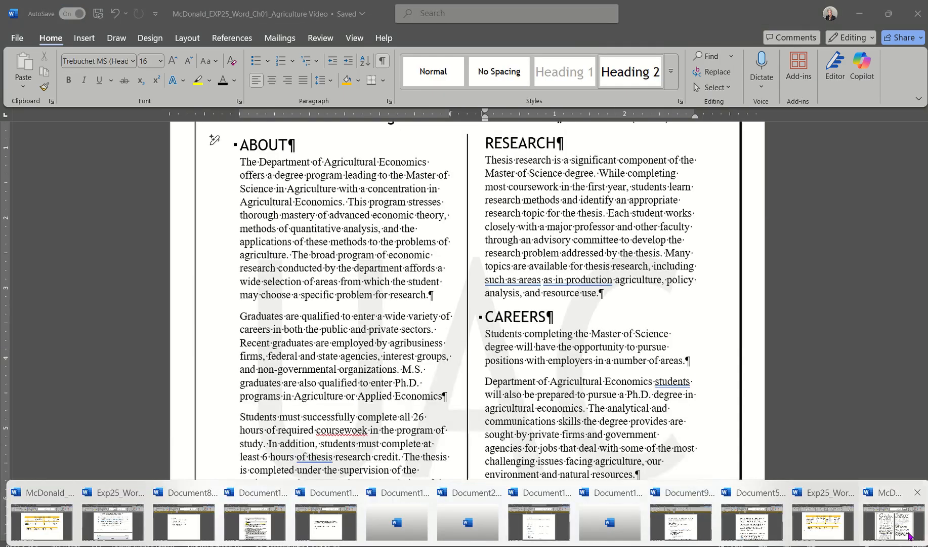
pyautogui.click(909, 535)
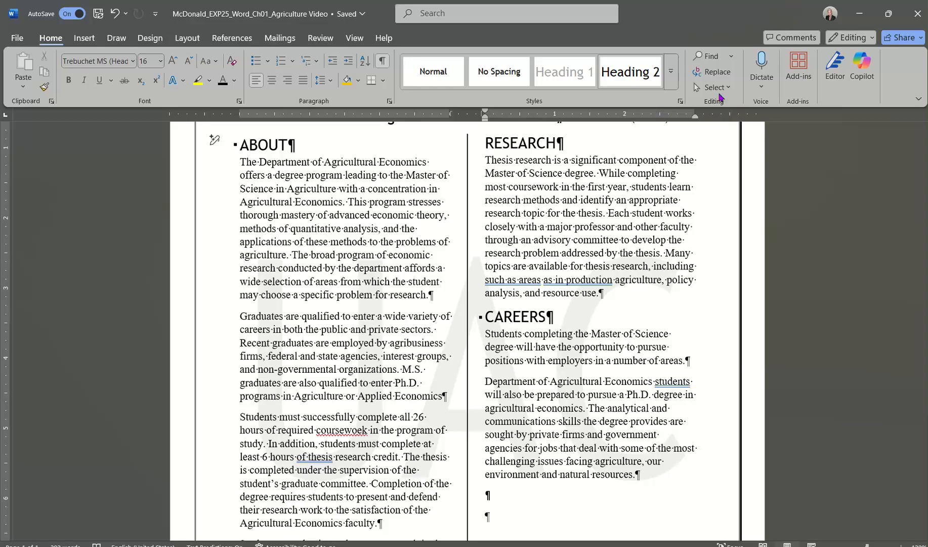
# Search for 'production' and accept the grammar fix removing 'in' before it.
pyautogui.click(710, 60)
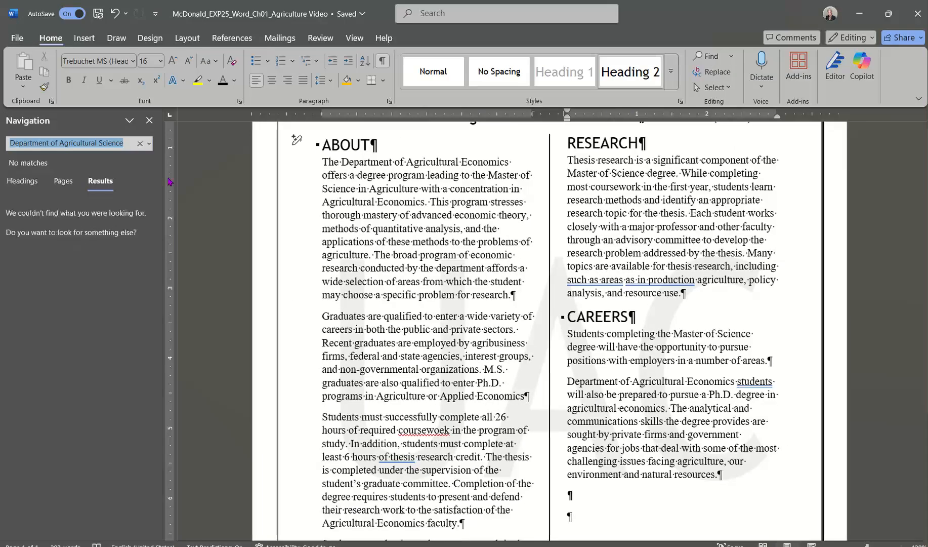
pyautogui.write('production')
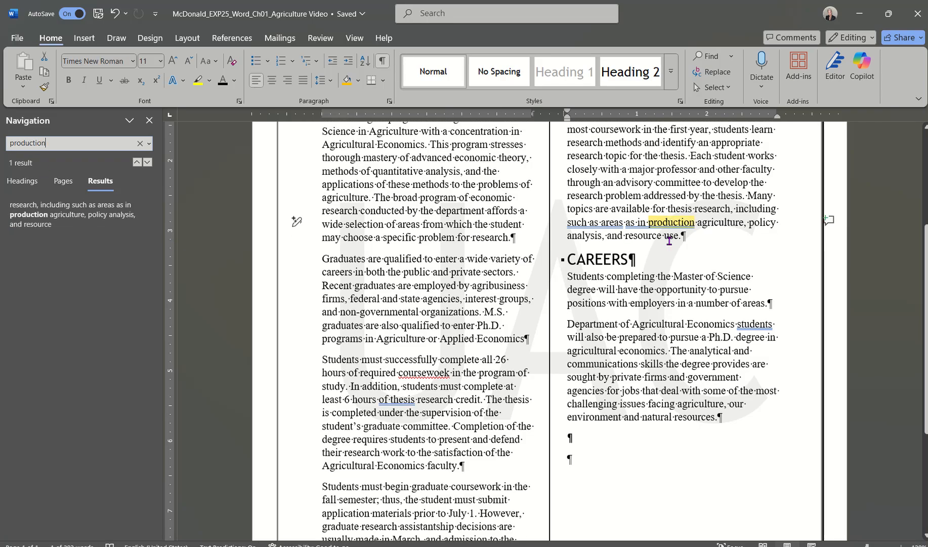
pyautogui.moveTo(626, 223); pyautogui.dragTo(647, 223)
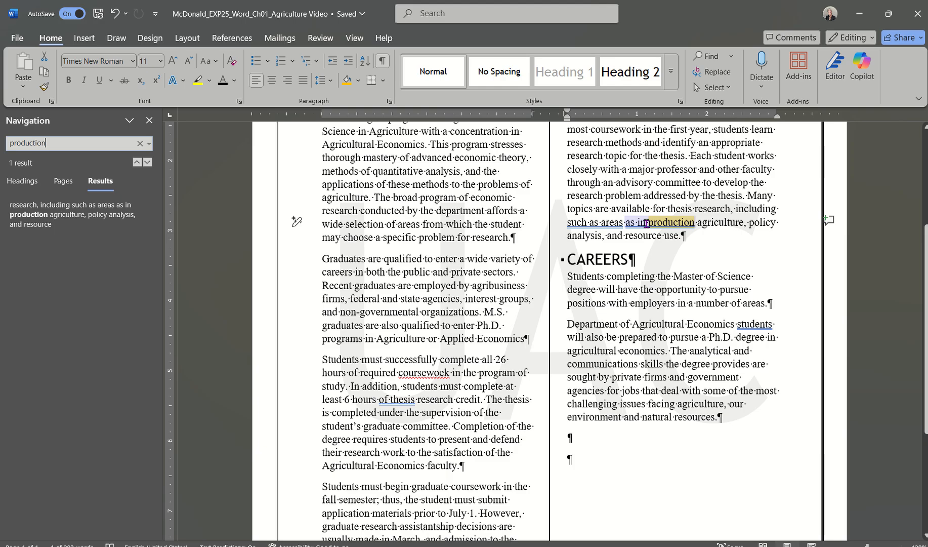
pyautogui.click(647, 223)
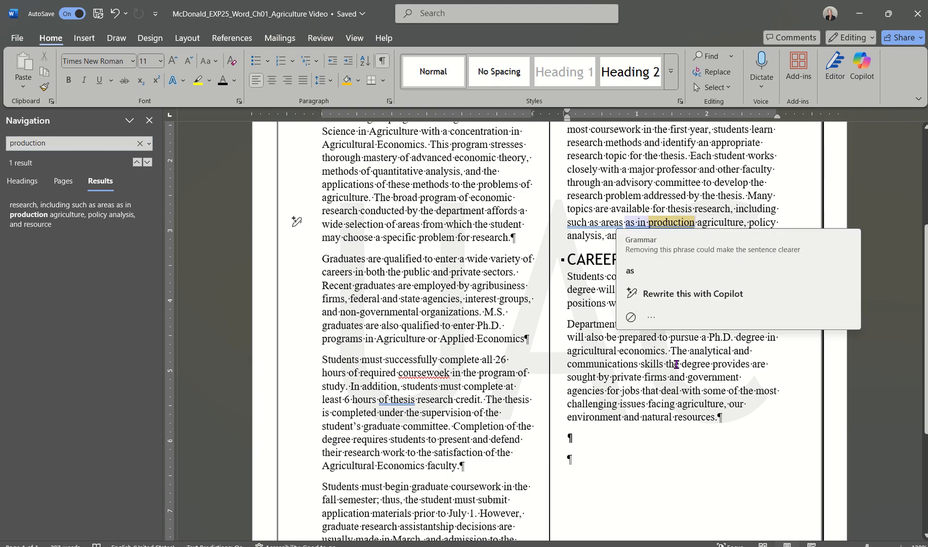
pyautogui.click(630, 270)
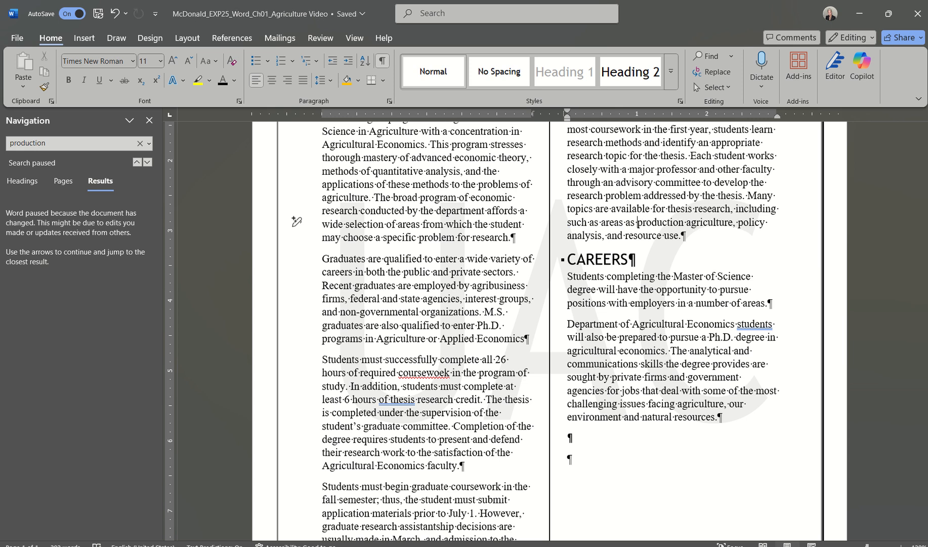
pyautogui.click(148, 122)
# Switch to the assignment instructions document and scroll to steps 13–15.
pyautogui.scroll(3, 353, 278)
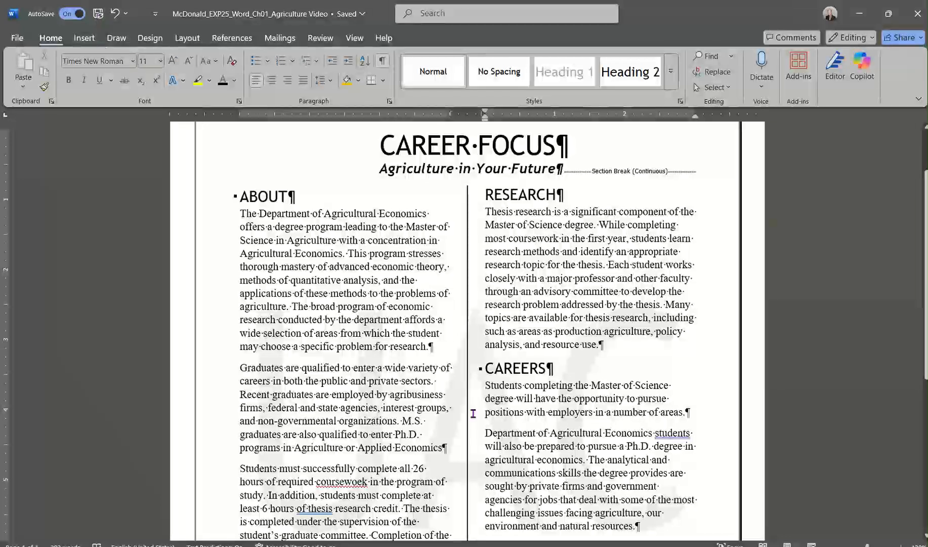
pyautogui.click(244, 545)
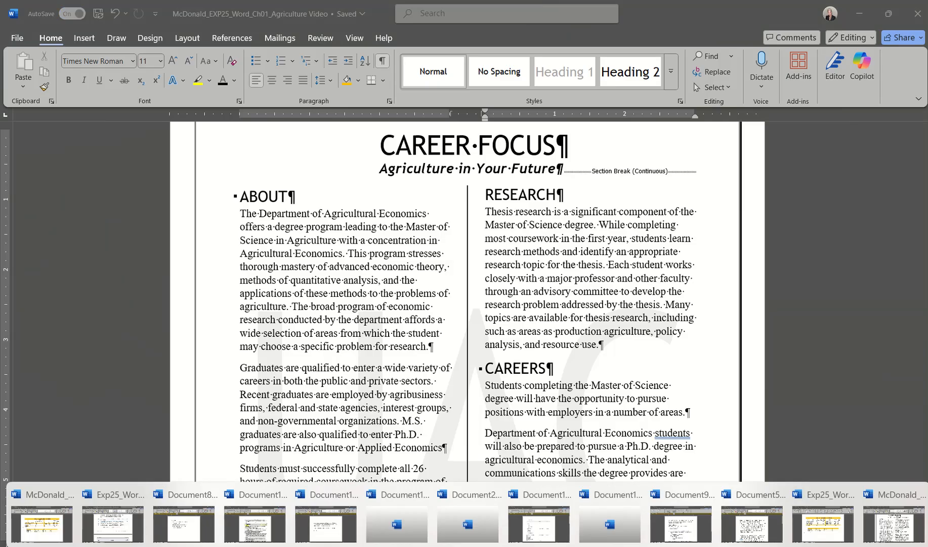
pyautogui.click(112, 522)
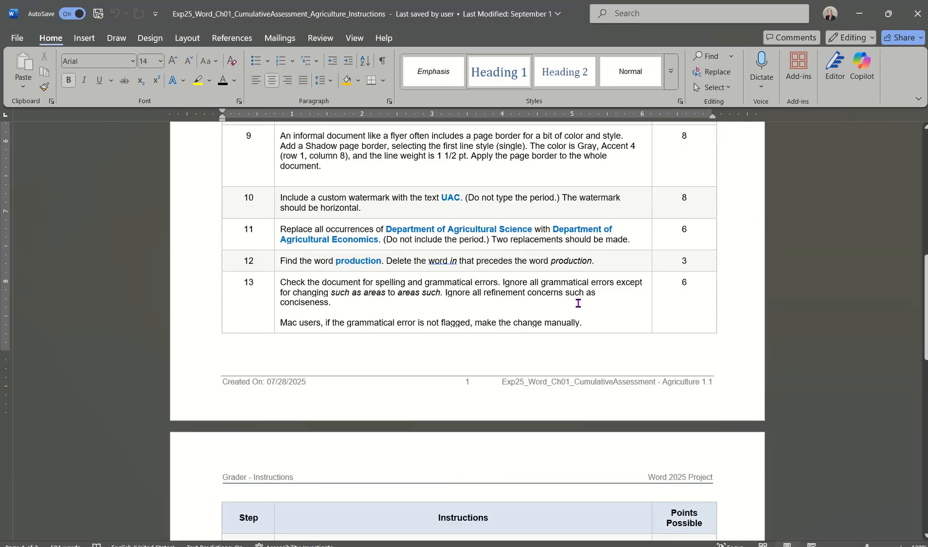
pyautogui.scroll(-1, 537, 317)
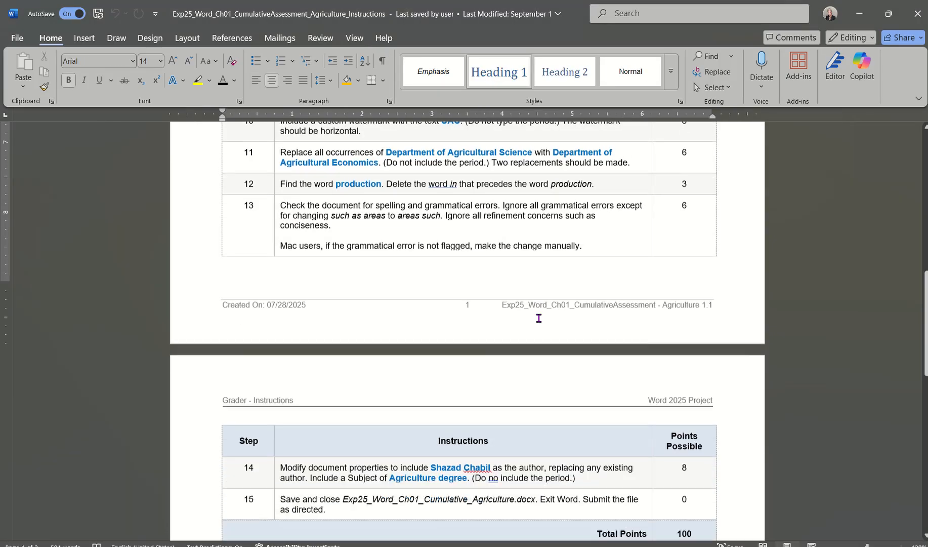
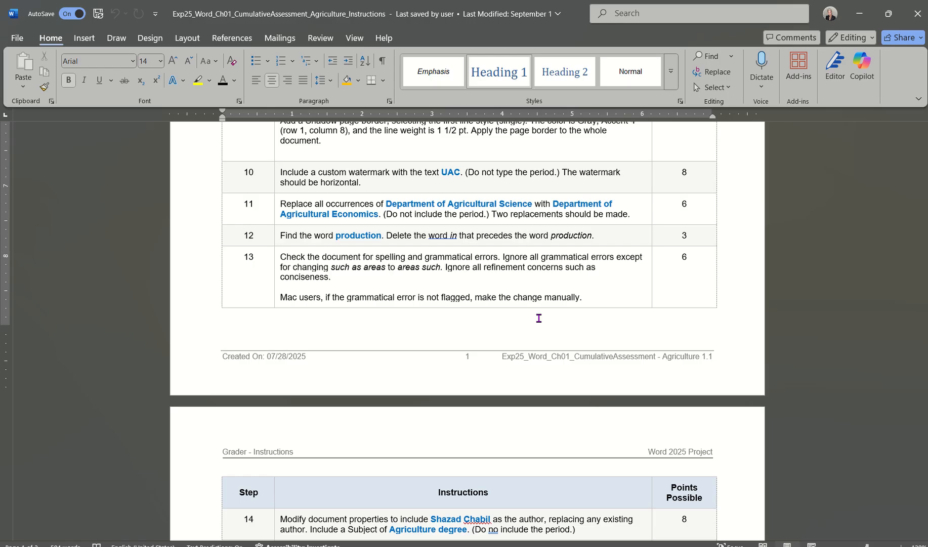
# Switch from the assignment instructions back to the Career Focus Agriculture document.
pyautogui.scroll(-5, 547, 400)
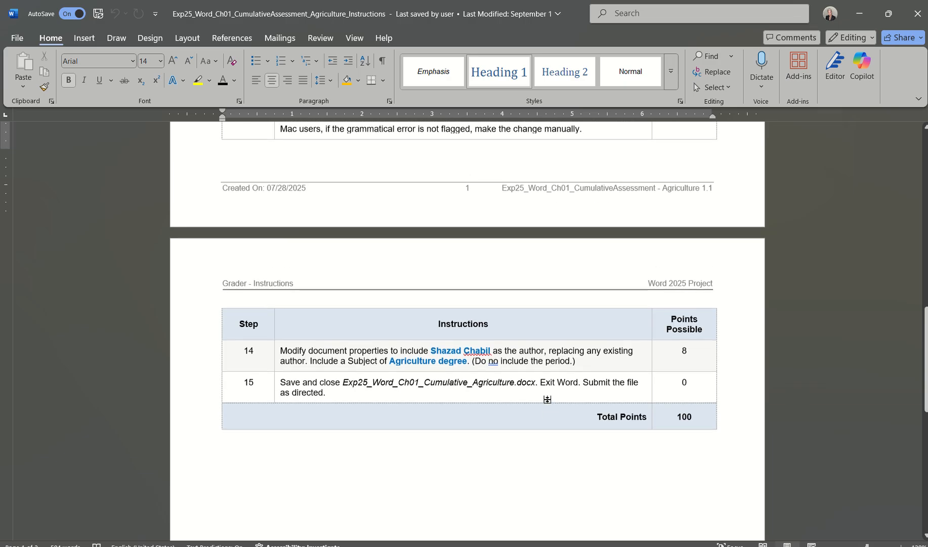
pyautogui.scroll(6, 547, 399)
pyautogui.scroll(-1, 547, 399)
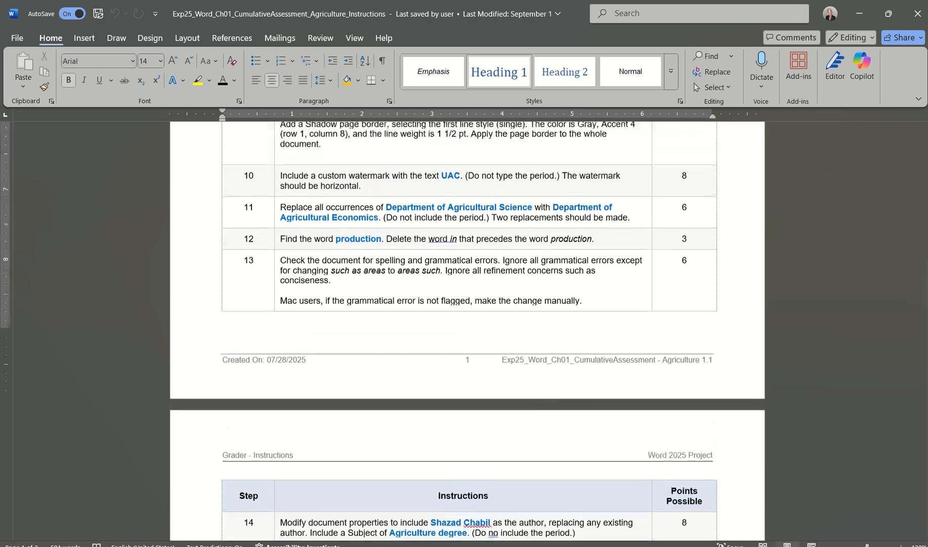
pyautogui.click(602, 545)
pyautogui.click(871, 526)
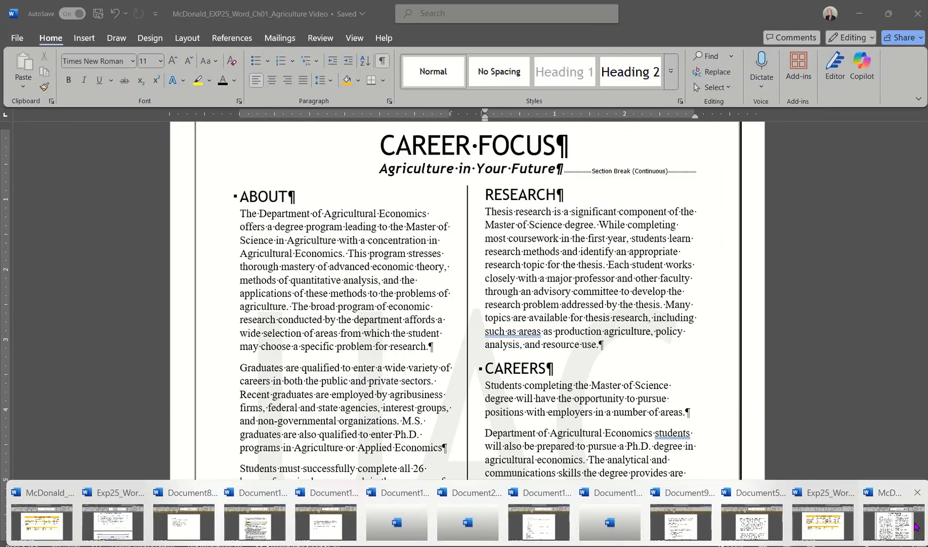
# Run Spelling and Grammar from the Review tab and change 'coursewoek' to 'coursework'.
pyautogui.click(321, 38)
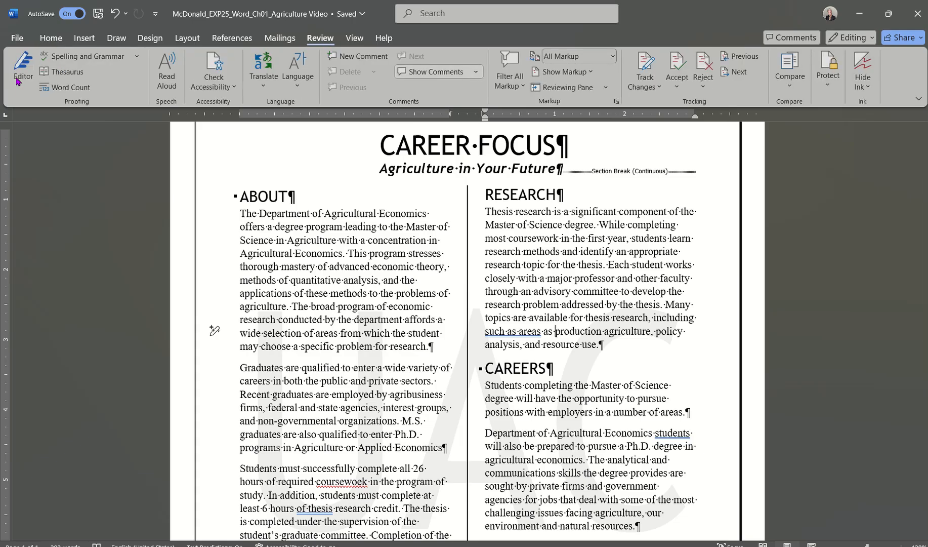
pyautogui.click(68, 59)
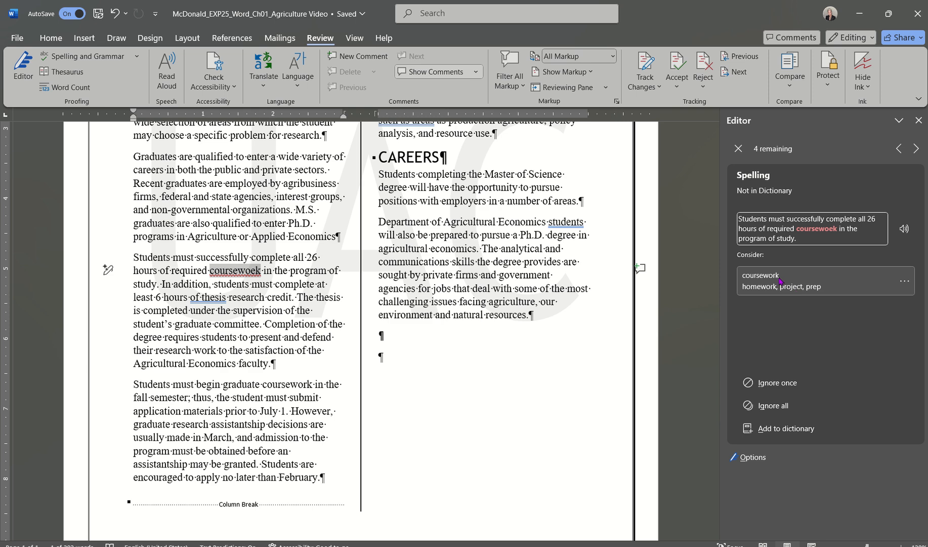
pyautogui.click(226, 272)
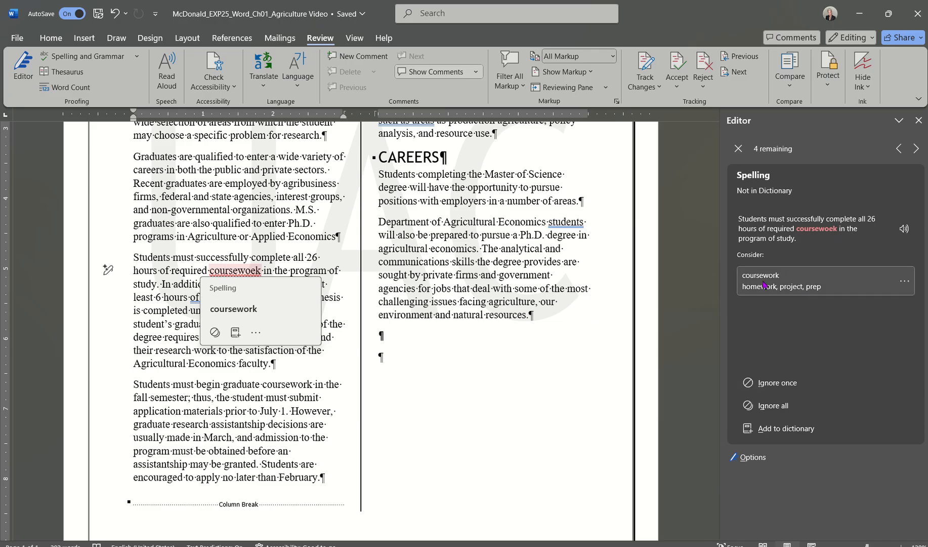
pyautogui.click(781, 285)
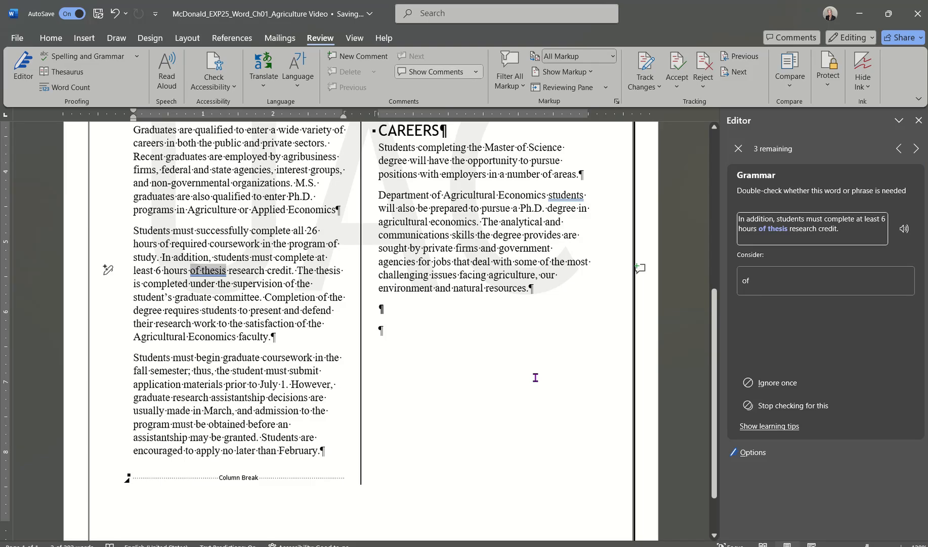
# Ignore the 'of thesis' flag and reorder 'such as areas' to 'areas such' in Research.
pyautogui.click(780, 386)
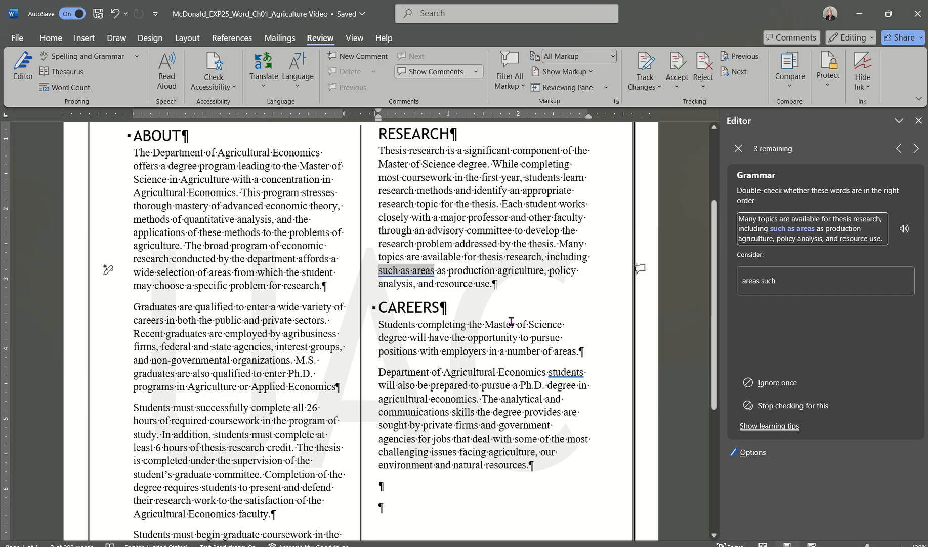
pyautogui.click(415, 273)
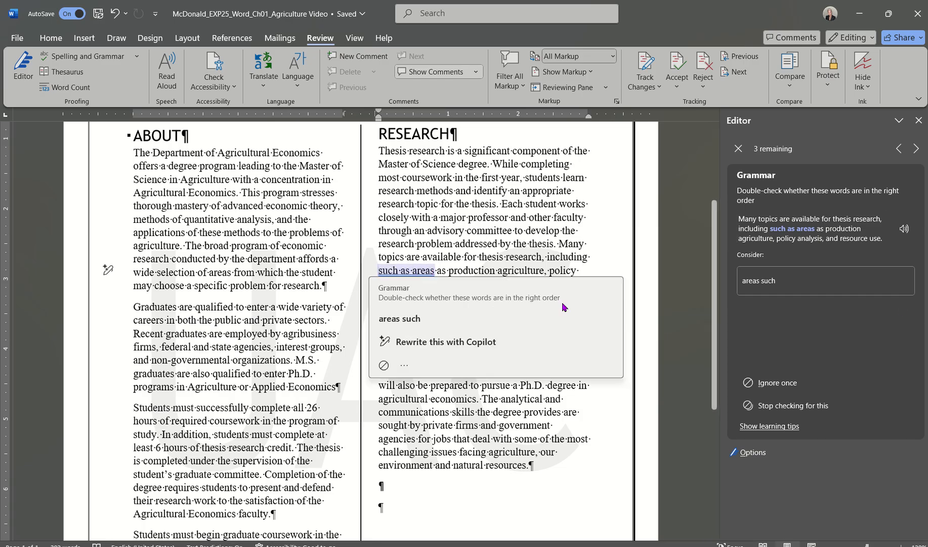
pyautogui.click(773, 281)
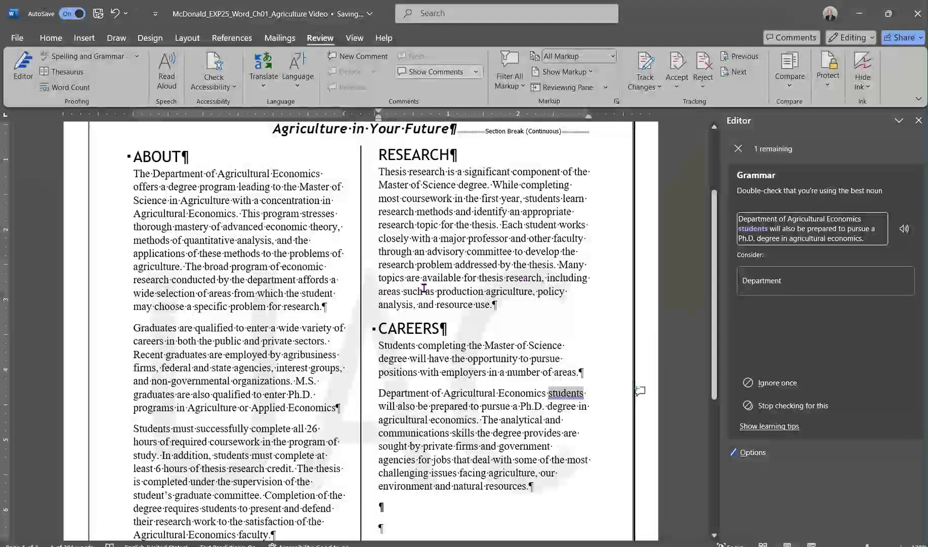
# Hide formatting marks, ignore the 'students' flag, and close the Editor at a 100% score.
pyautogui.click(49, 38)
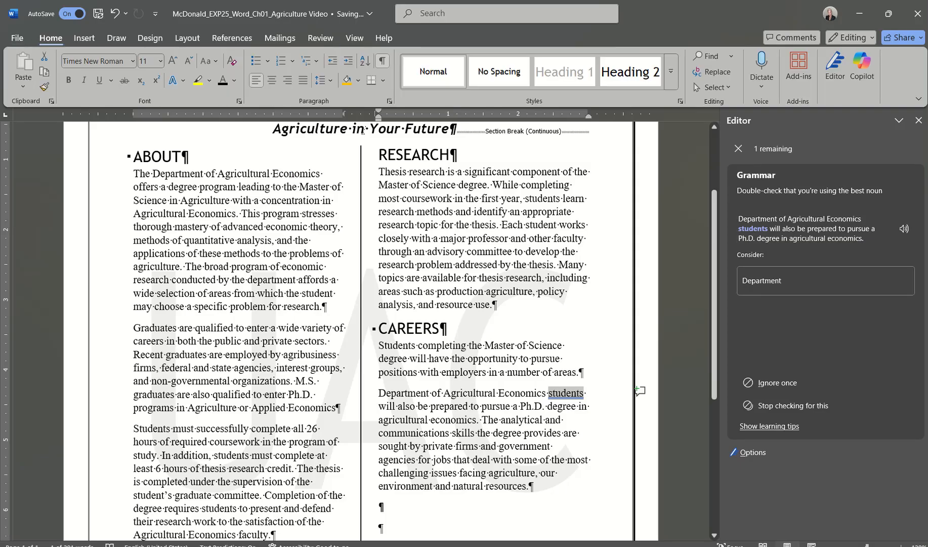
pyautogui.click(382, 61)
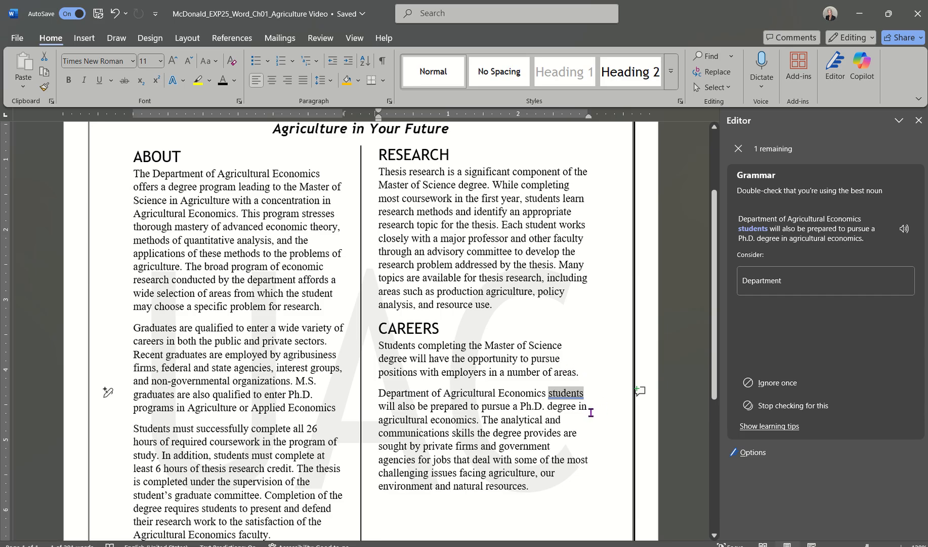
pyautogui.click(786, 383)
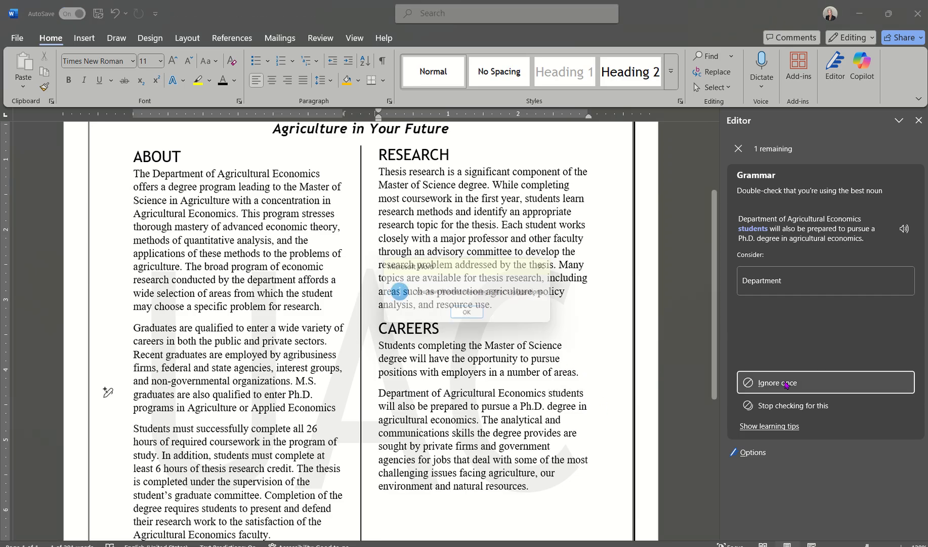
pyautogui.click(465, 316)
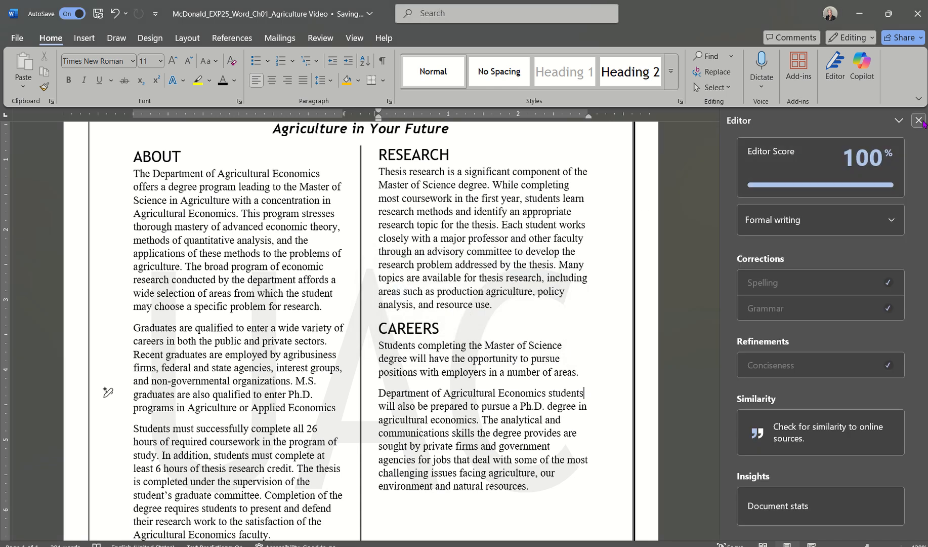
pyautogui.click(919, 121)
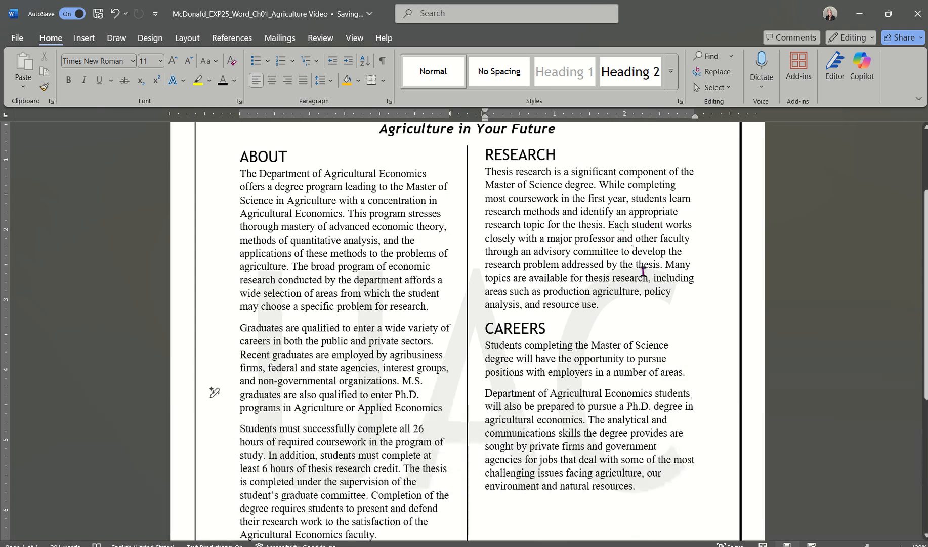
# Switch over to the assignment instructions document.
pyautogui.scroll(2, 642, 270)
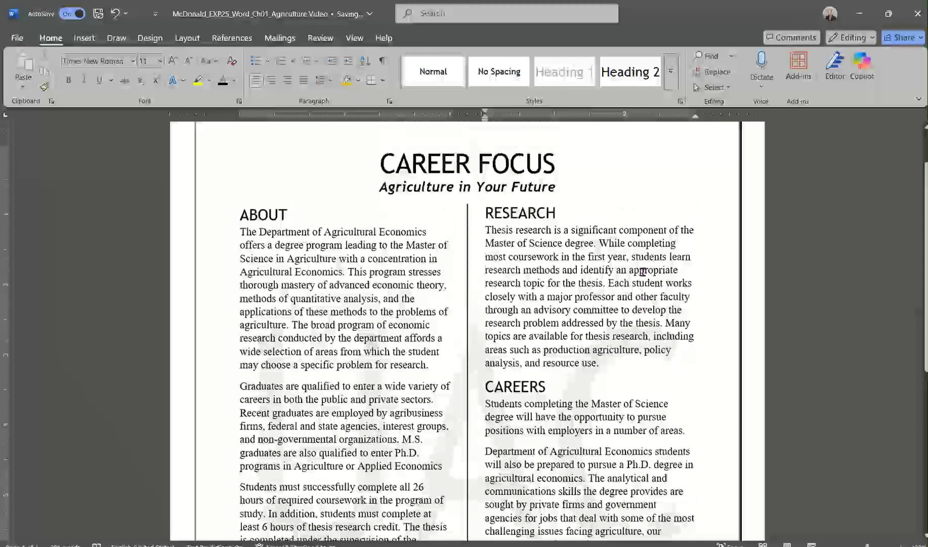
pyautogui.scroll(-1, 643, 272)
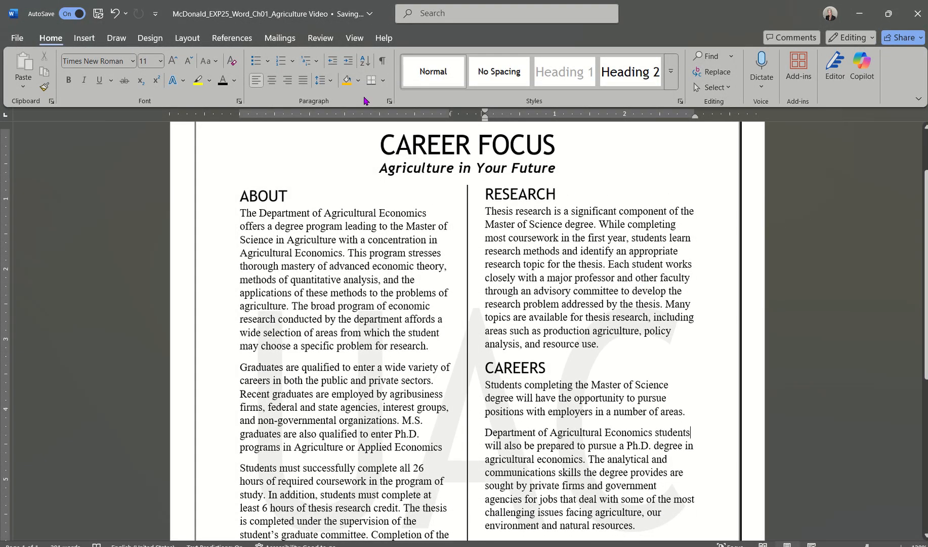
pyautogui.click(318, 39)
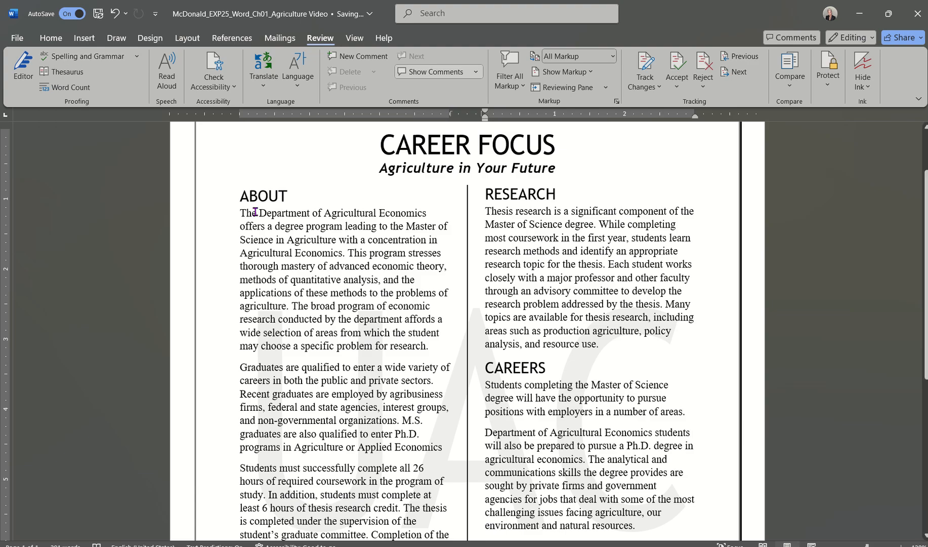
pyautogui.click(537, 546)
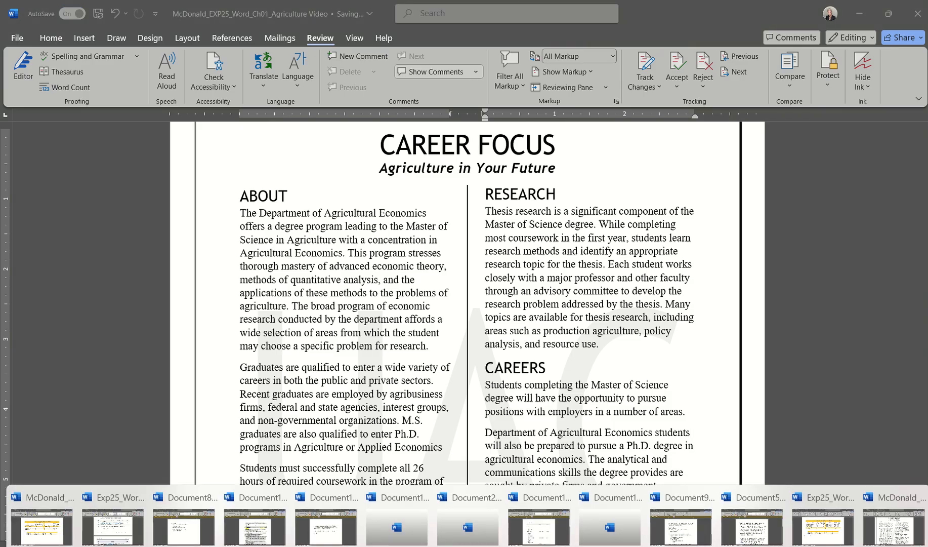
pyautogui.click(113, 528)
# Fix 'Do no' to 'Do not' in step 14, then return to the Career Focus document.
pyautogui.scroll(-5, 316, 339)
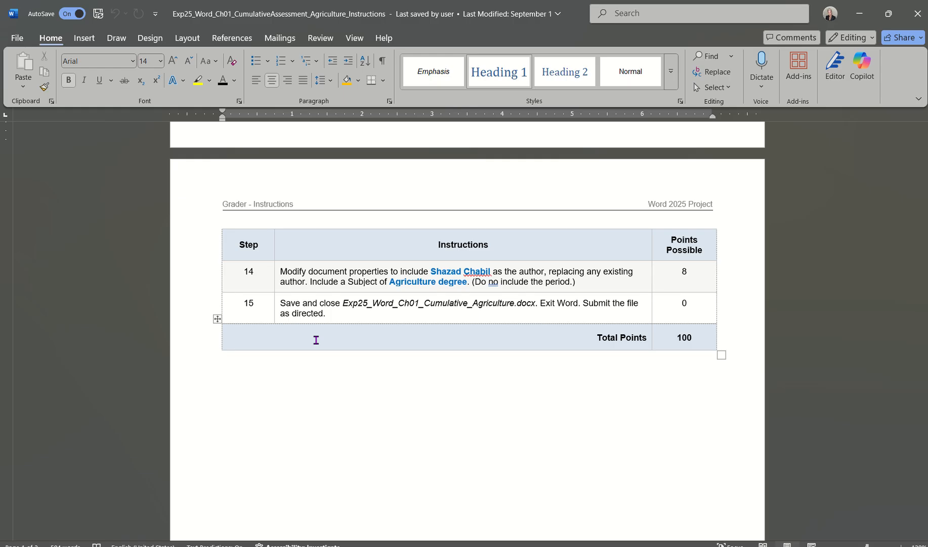
pyautogui.click(491, 282)
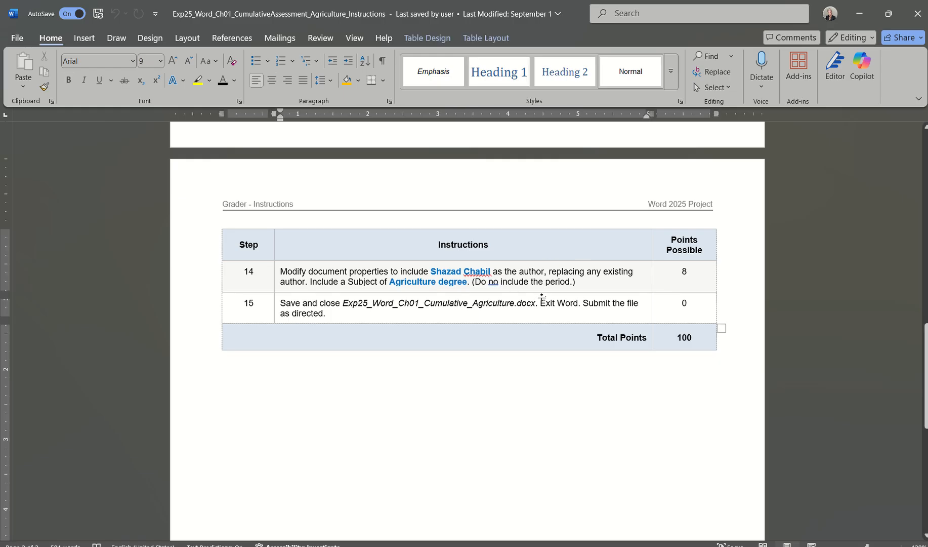
pyautogui.write('t')
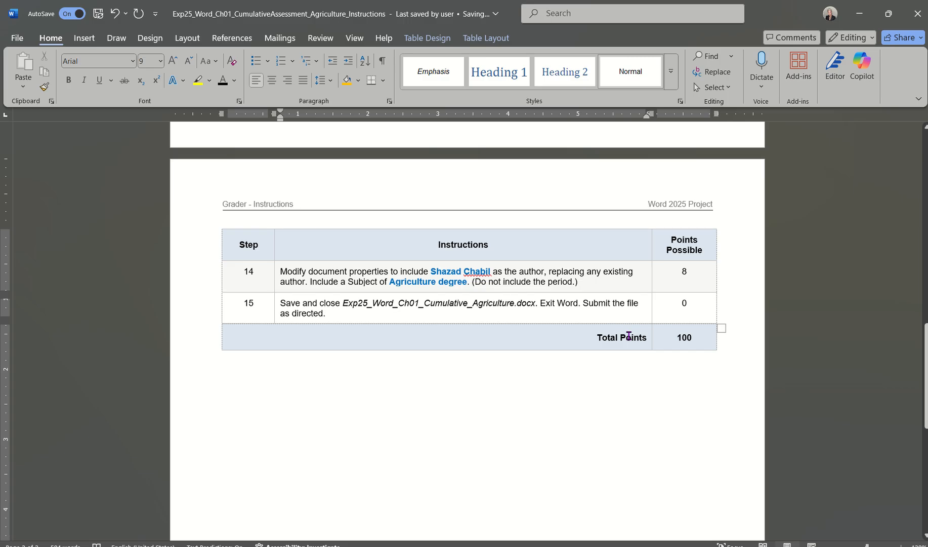
pyautogui.click(680, 546)
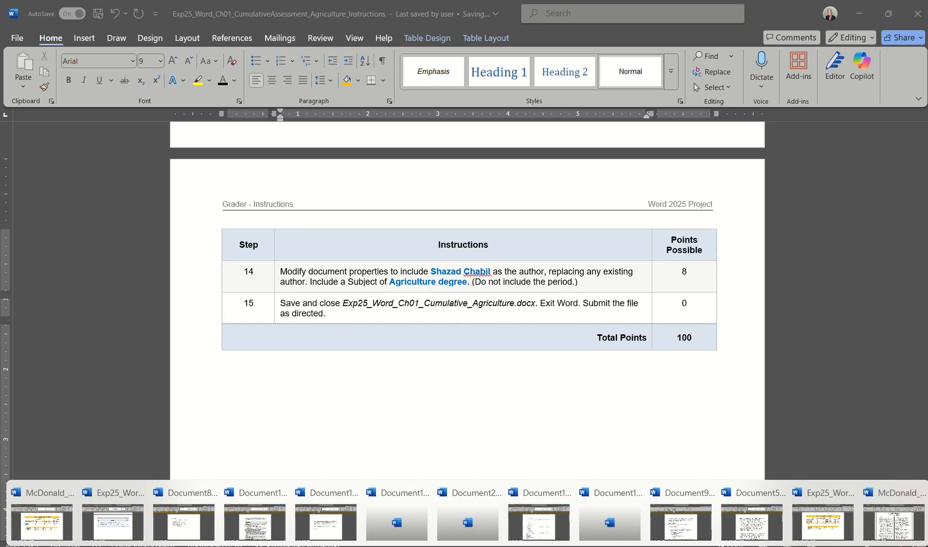
pyautogui.click(894, 521)
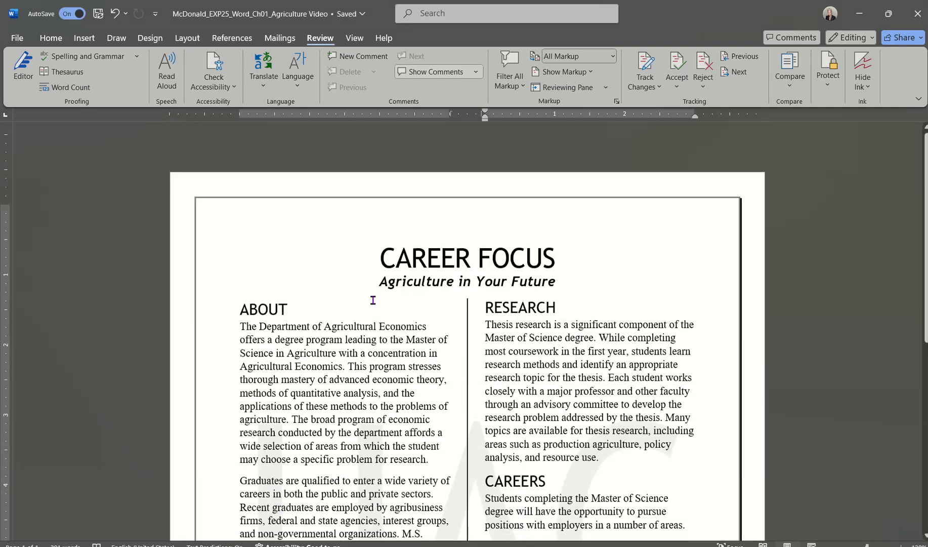
pyautogui.scroll(-2, 373, 300)
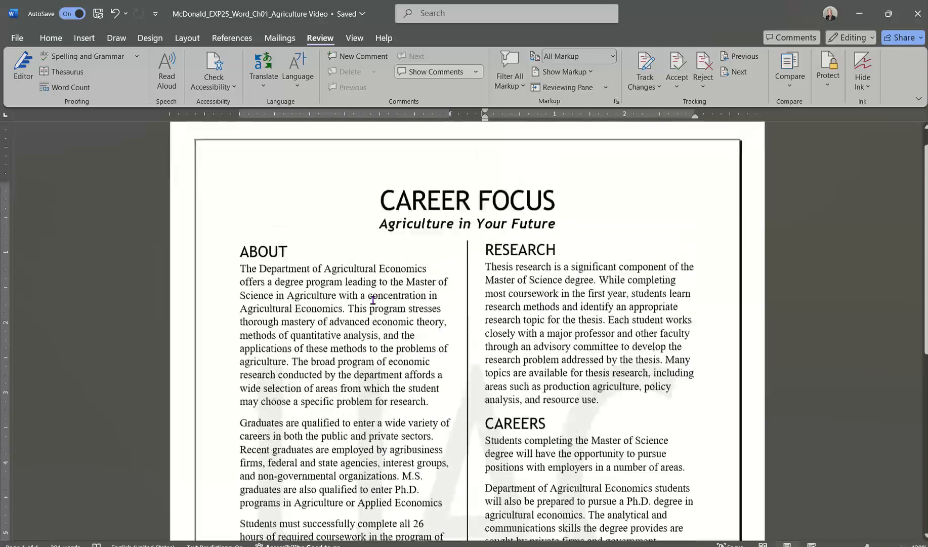
# On File > Info, check the Exploring Series author card and open a new empty author entry.
pyautogui.click(18, 38)
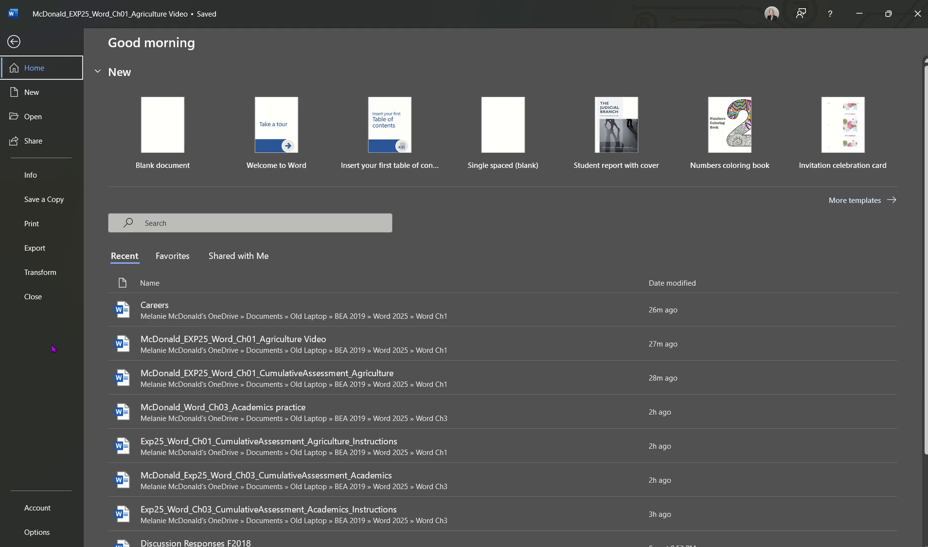
pyautogui.click(29, 175)
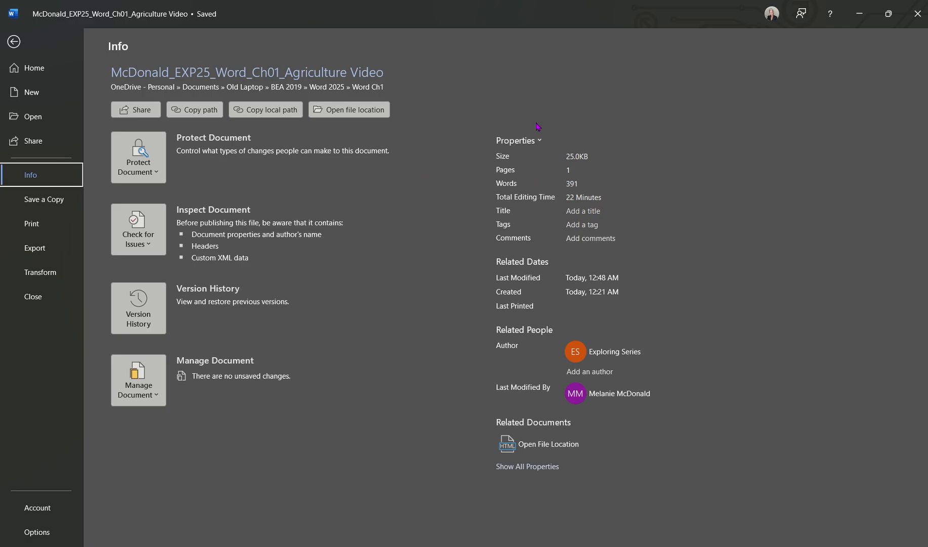
pyautogui.click(612, 359)
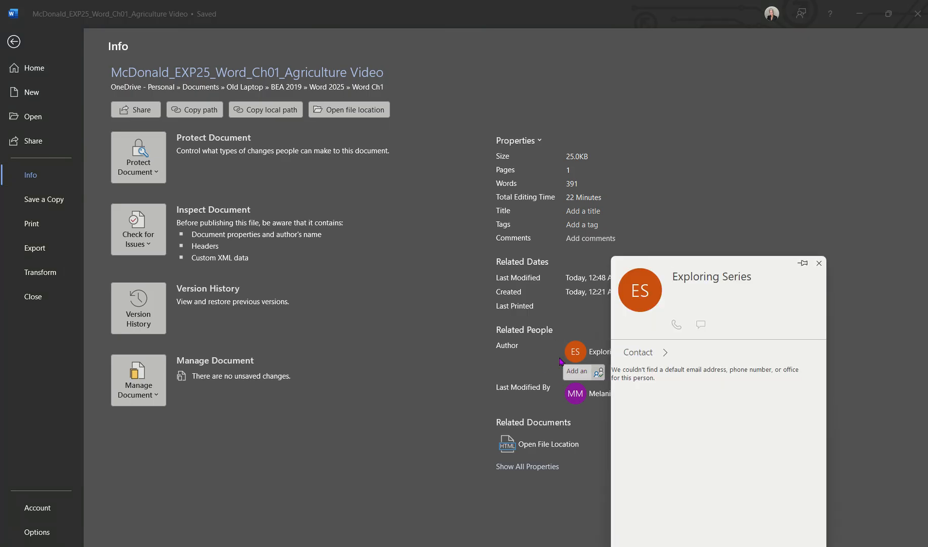
pyautogui.press('Escape')
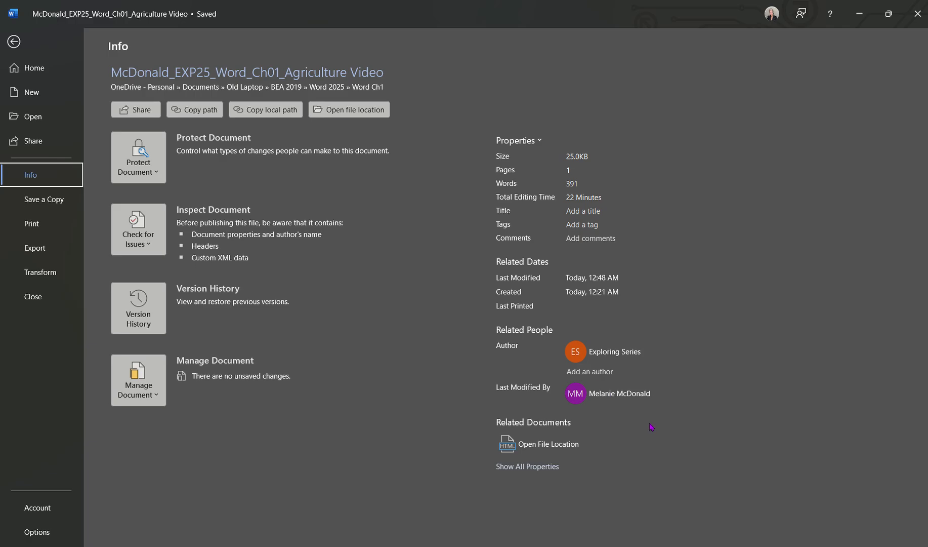
pyautogui.click(568, 371)
pyautogui.click(570, 368)
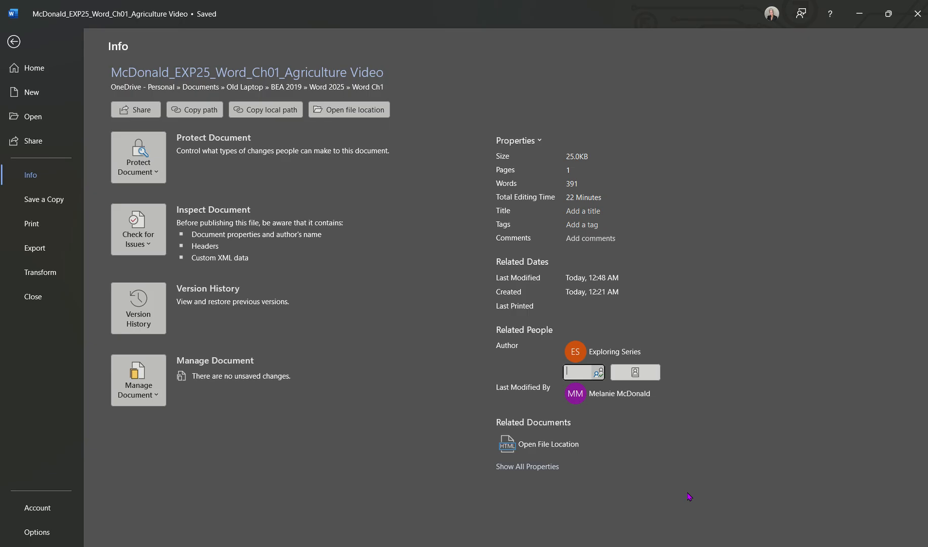
# Enter the student's full name as a new author and check its contact card.
pyautogui.press('Return')
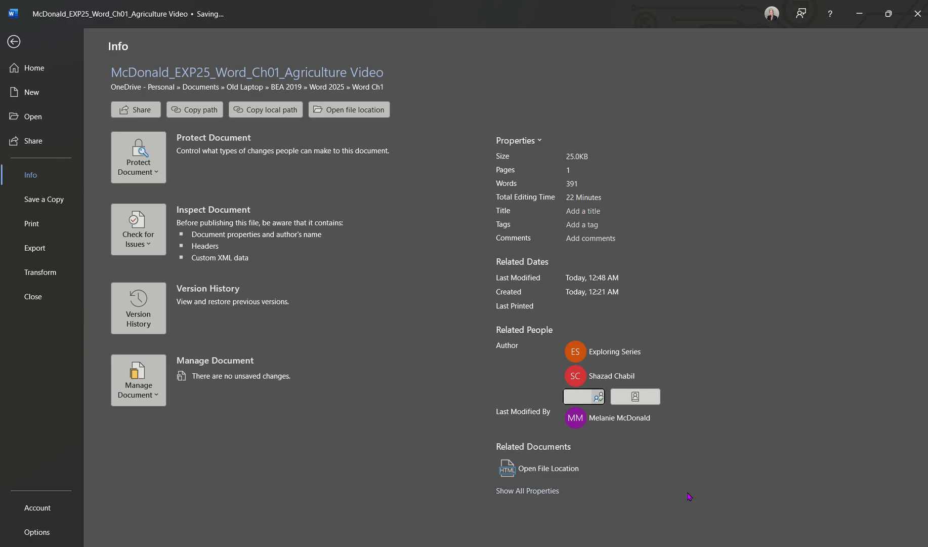
pyautogui.moveTo(586, 378)
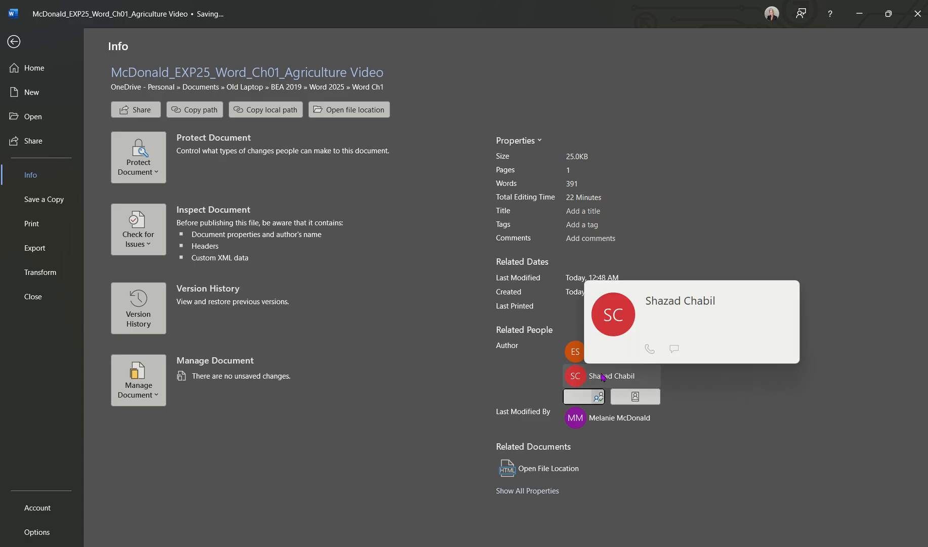
pyautogui.click(715, 376)
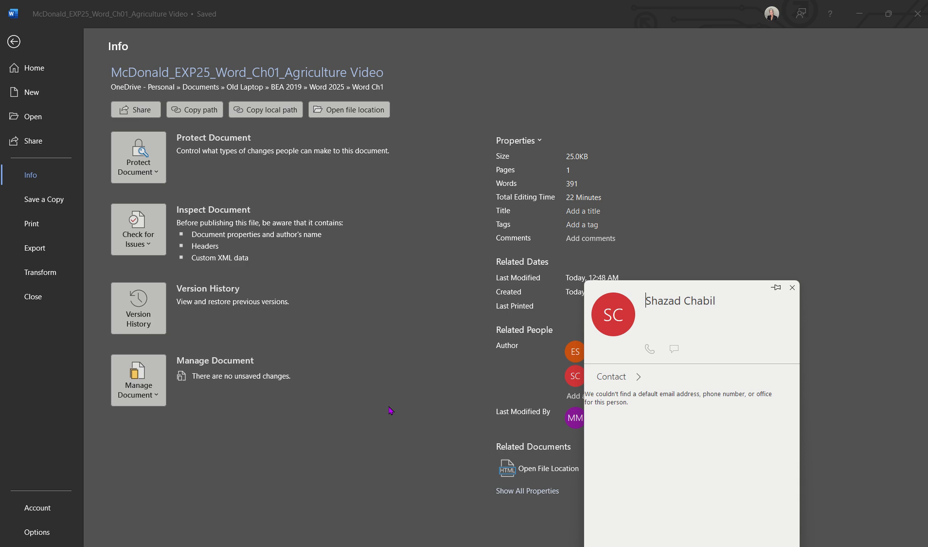
pyautogui.press('Escape')
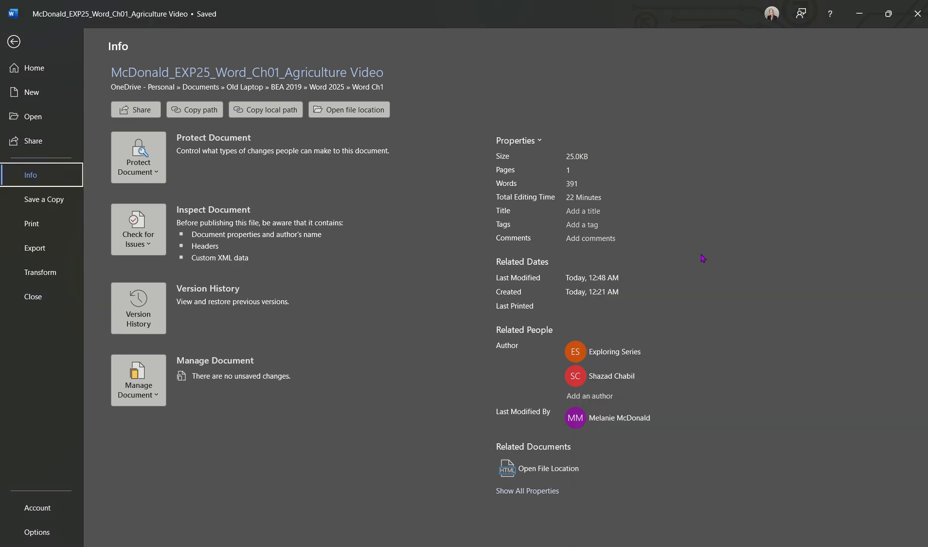
# Remove Exploring Series from the document's author list.
pyautogui.click(603, 356)
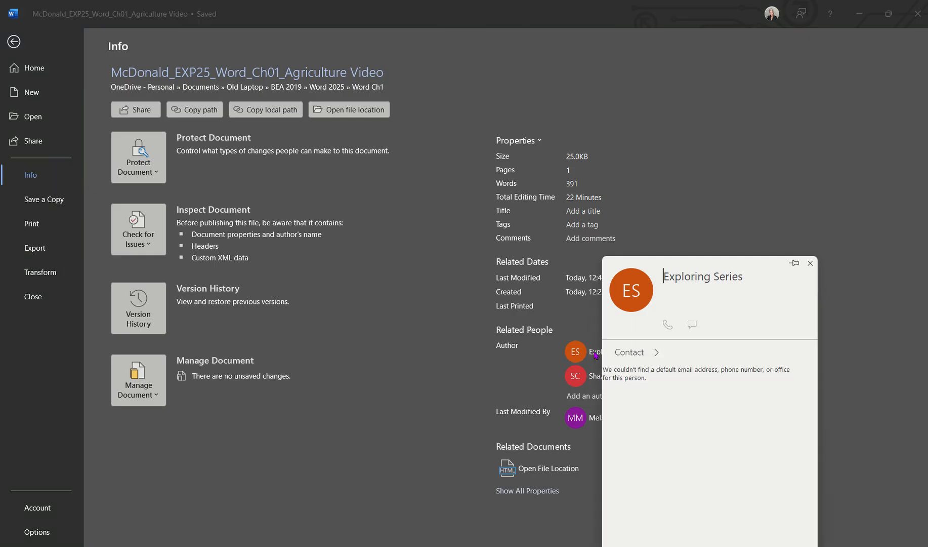
pyautogui.press('Escape')
pyautogui.rightClick(596, 354)
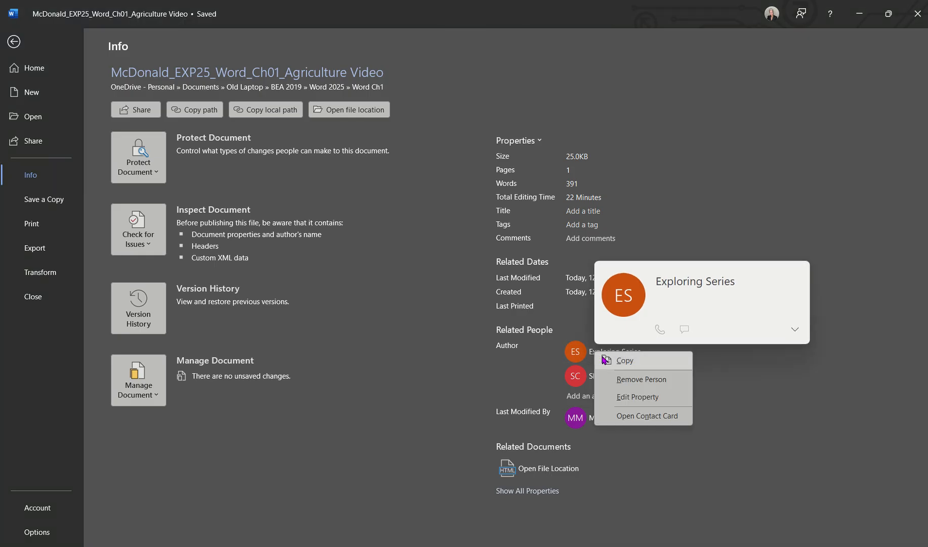
pyautogui.click(630, 383)
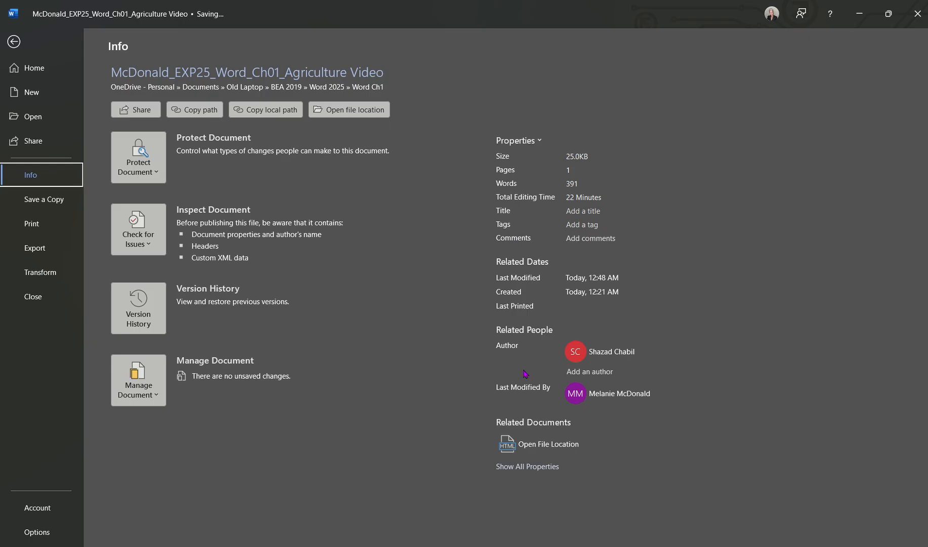
# Show all document properties and glance at the advanced properties window.
pyautogui.click(524, 469)
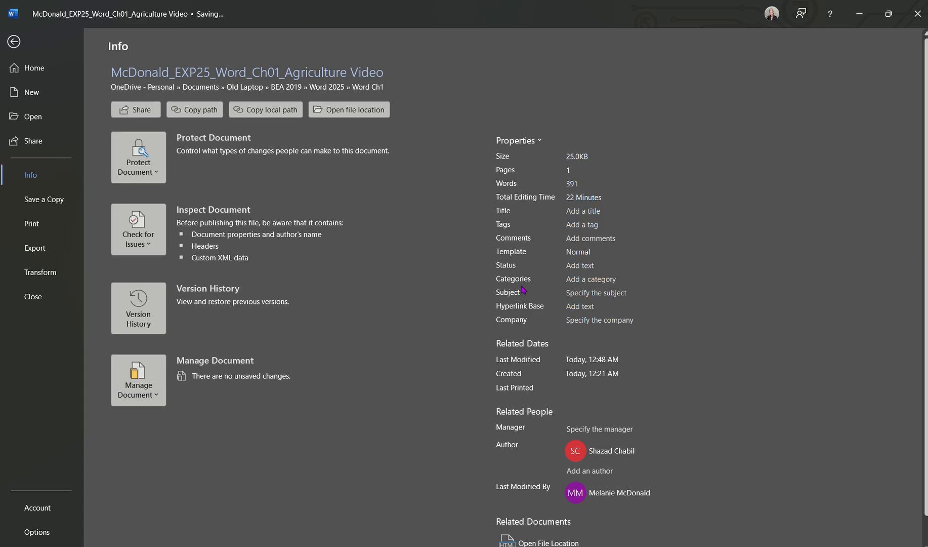
pyautogui.click(541, 143)
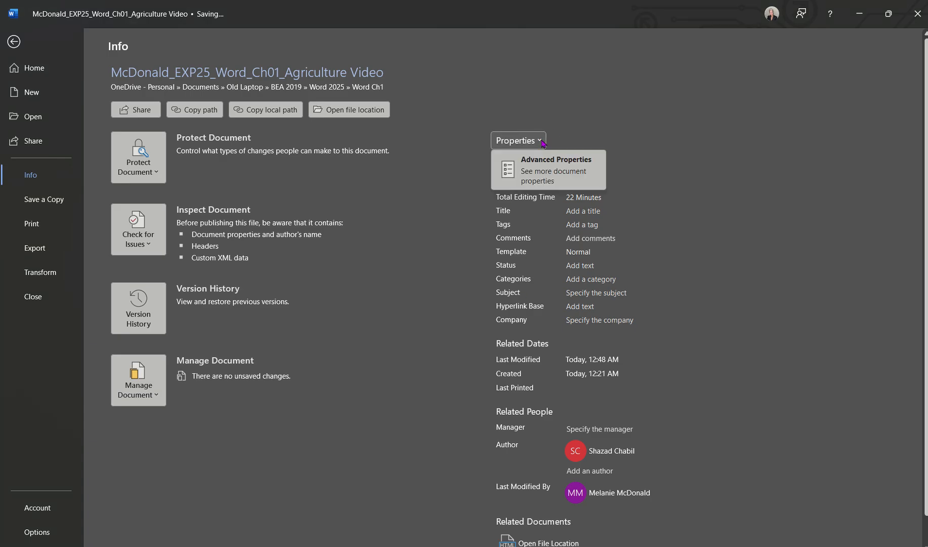
pyautogui.click(538, 175)
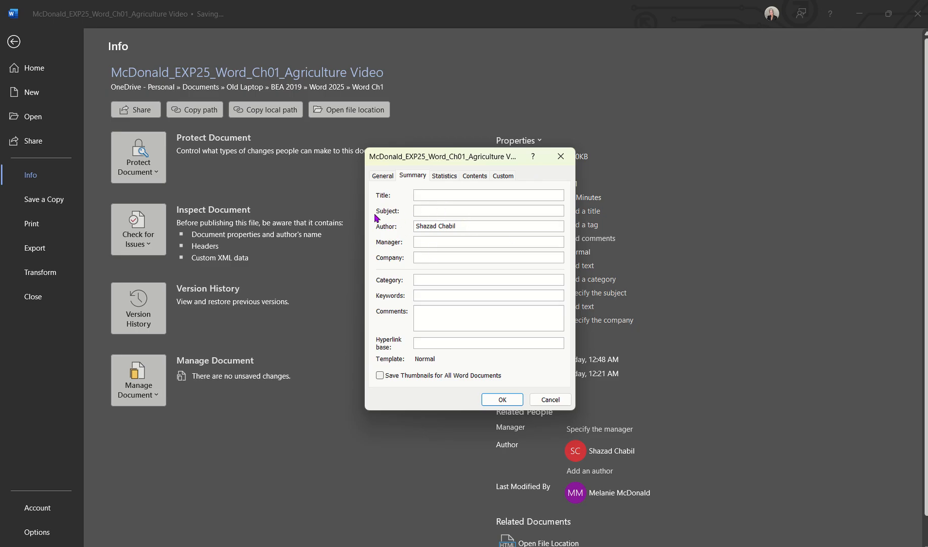
pyautogui.click(561, 156)
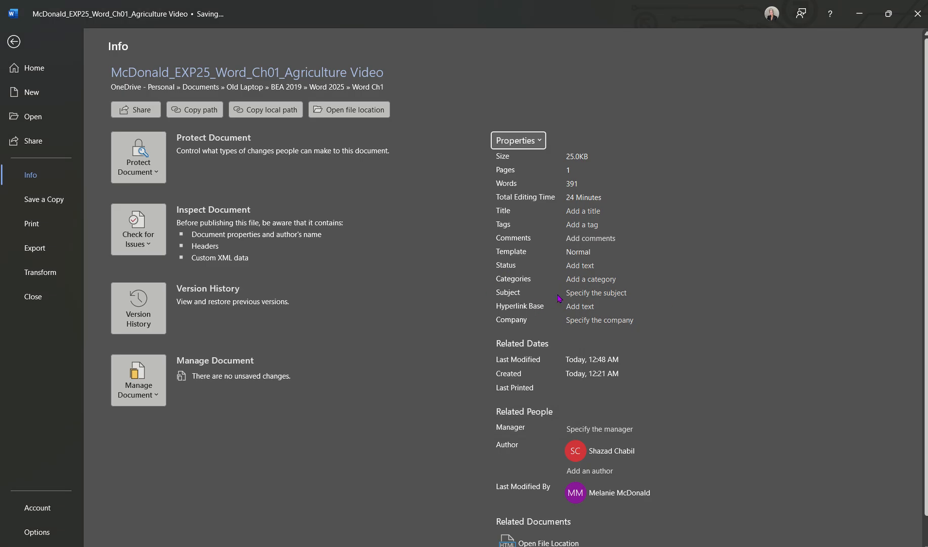
# Set the Subject property to 'Agriculture degree' and return to the report.
pyautogui.click(578, 294)
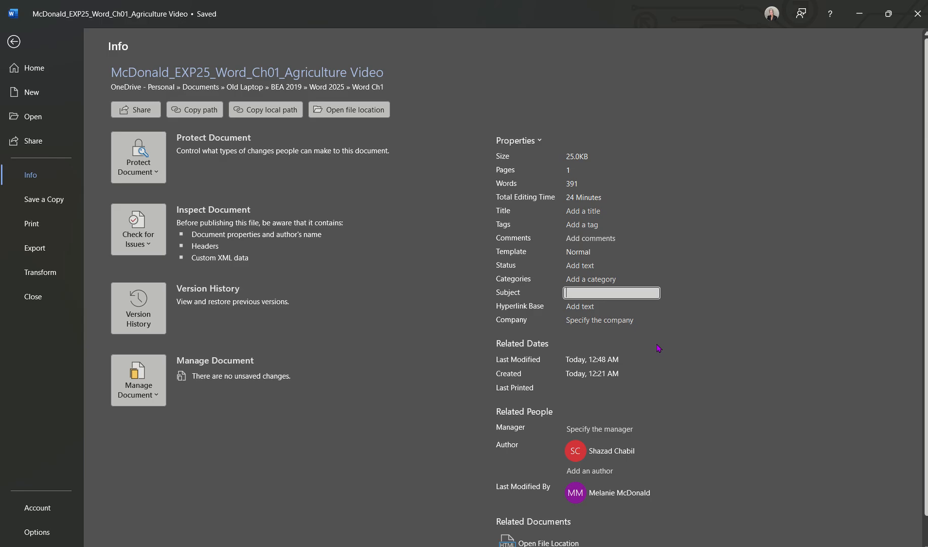
pyautogui.write('Agriculture degree')
pyautogui.press('Return')
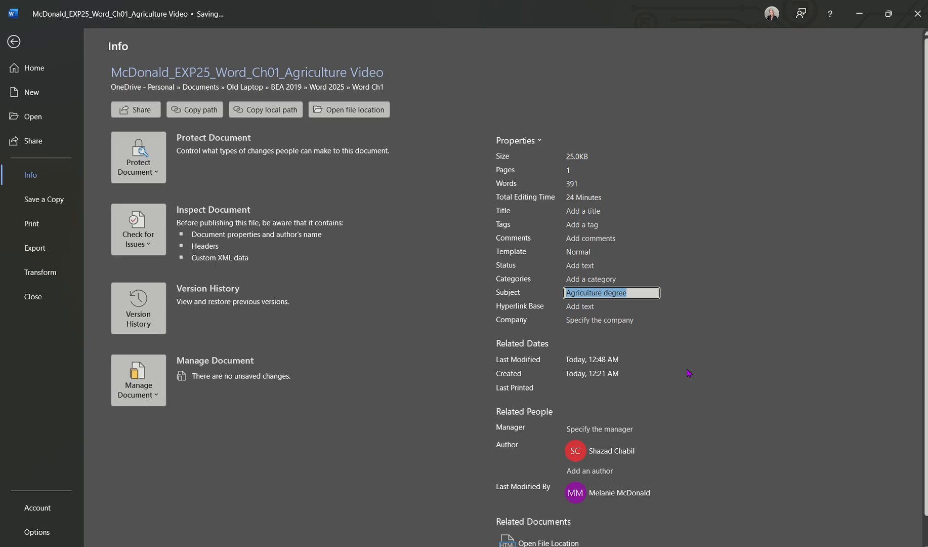
pyautogui.click(14, 43)
# Reopen File > Info and expand all properties to confirm Subject reads 'Agriculture degree'.
pyautogui.scroll(-10, 416, 323)
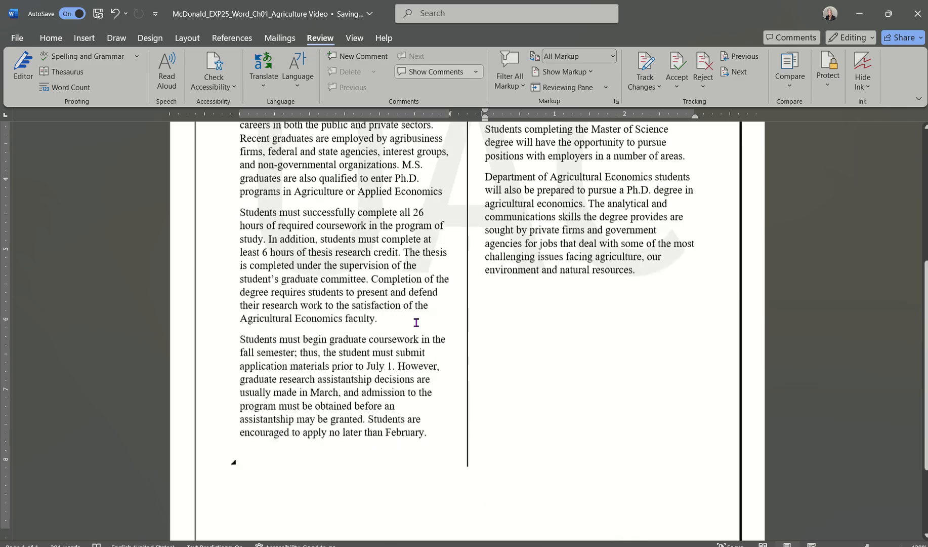
pyautogui.scroll(10, 416, 323)
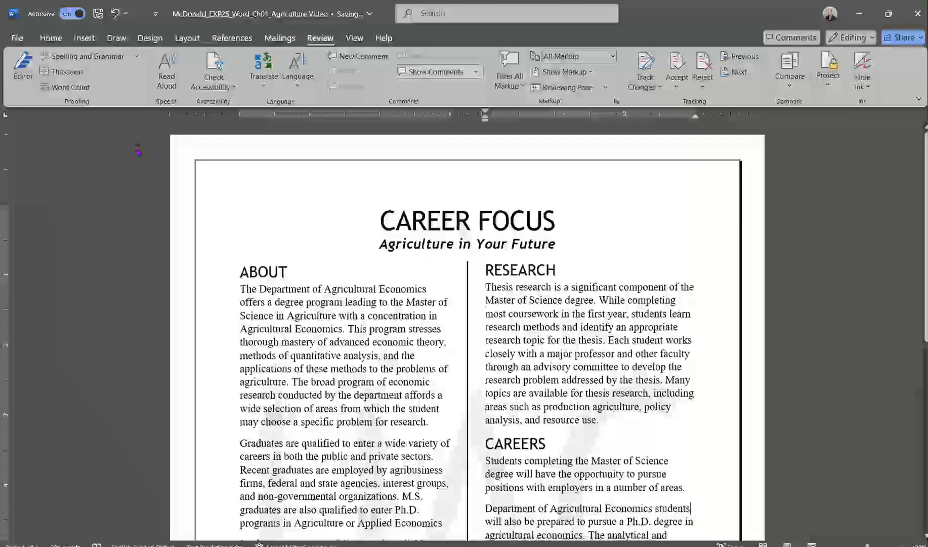
pyautogui.click(18, 38)
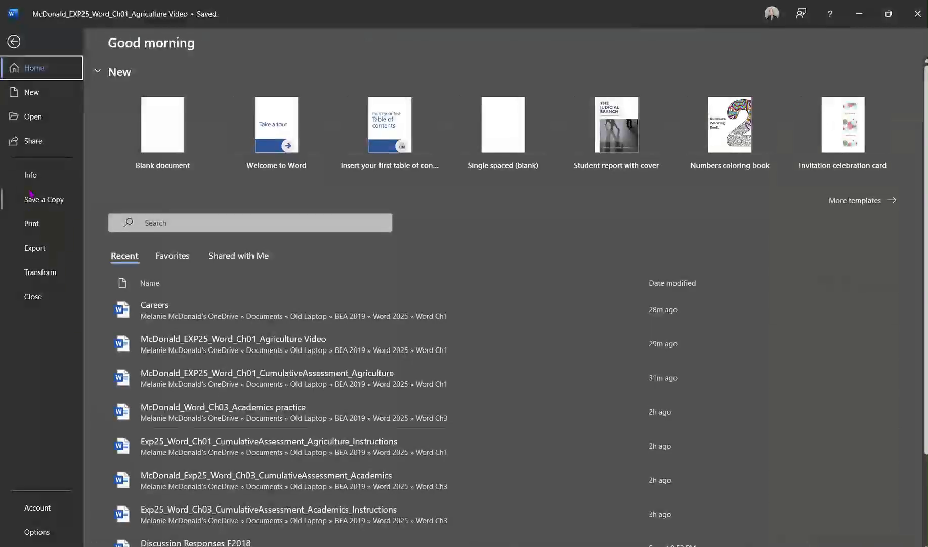
pyautogui.click(30, 175)
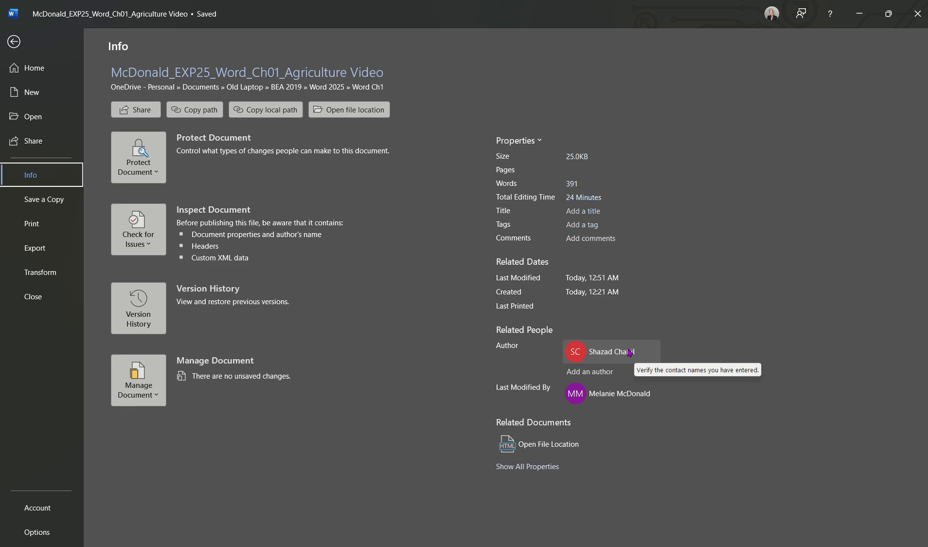
pyautogui.click(531, 470)
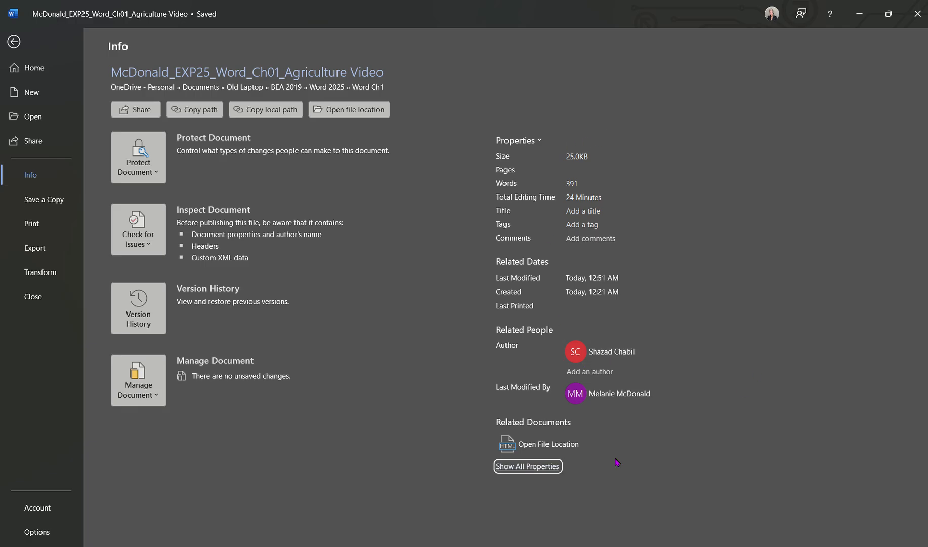
pyautogui.click(526, 466)
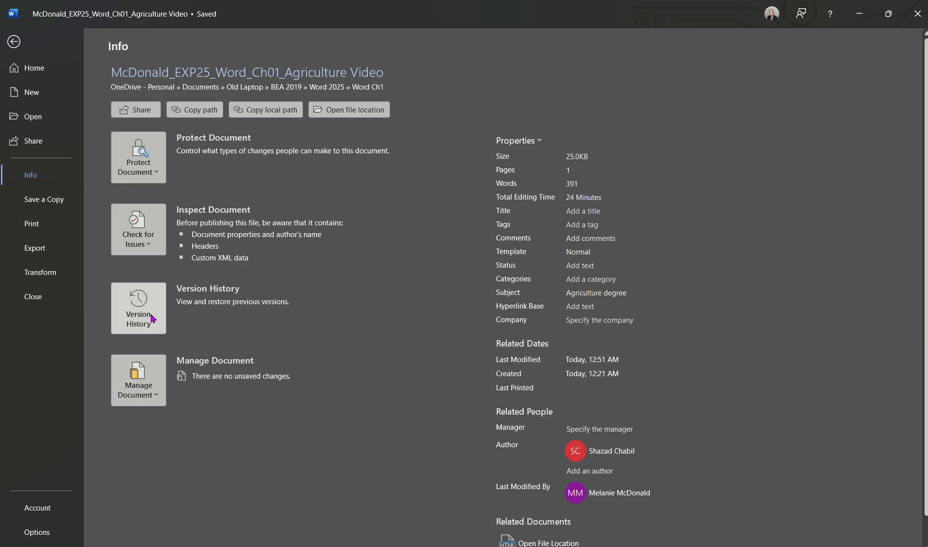
pyautogui.click(157, 247)
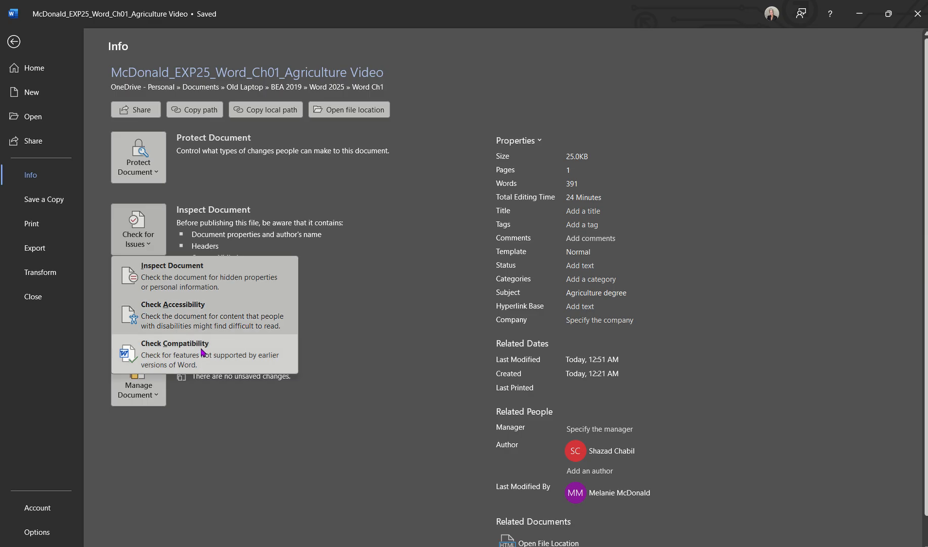
pyautogui.click(159, 173)
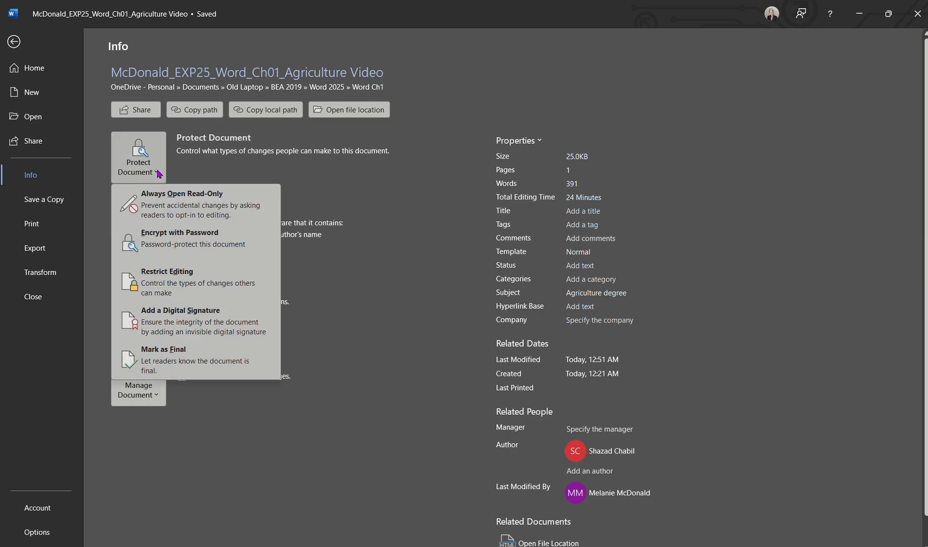
pyautogui.press('Escape')
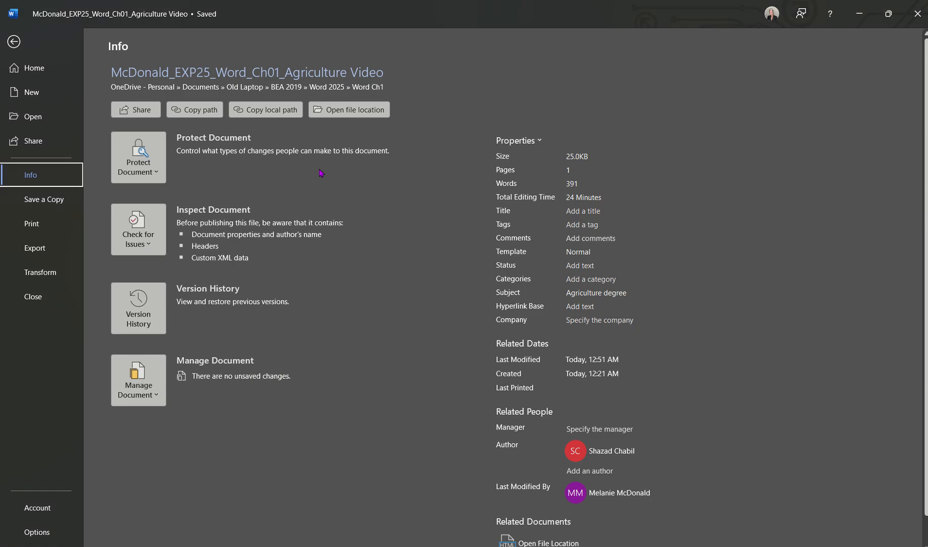
# Browse Word Options' Display, Save, Customize Ribbon and Quick Access Toolbar pages, then cancel.
pyautogui.click(36, 532)
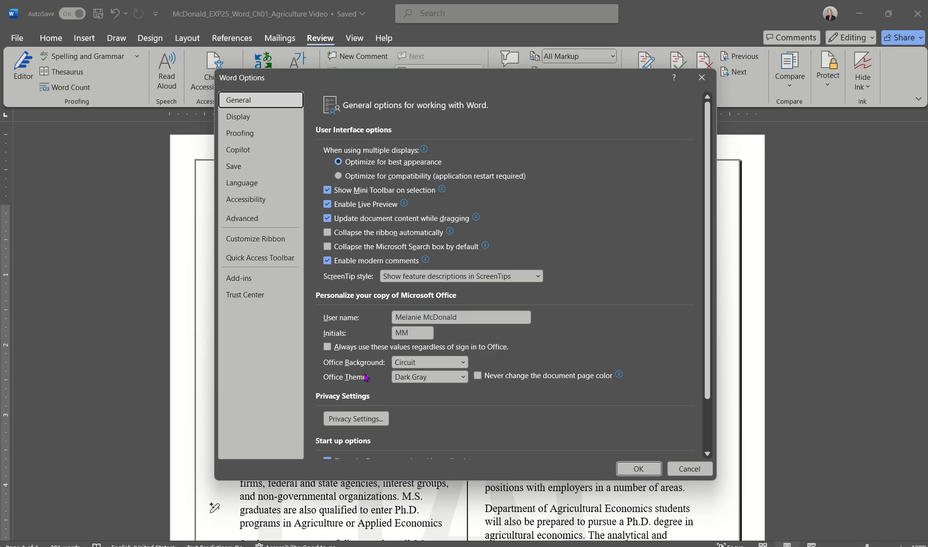
pyautogui.click(247, 120)
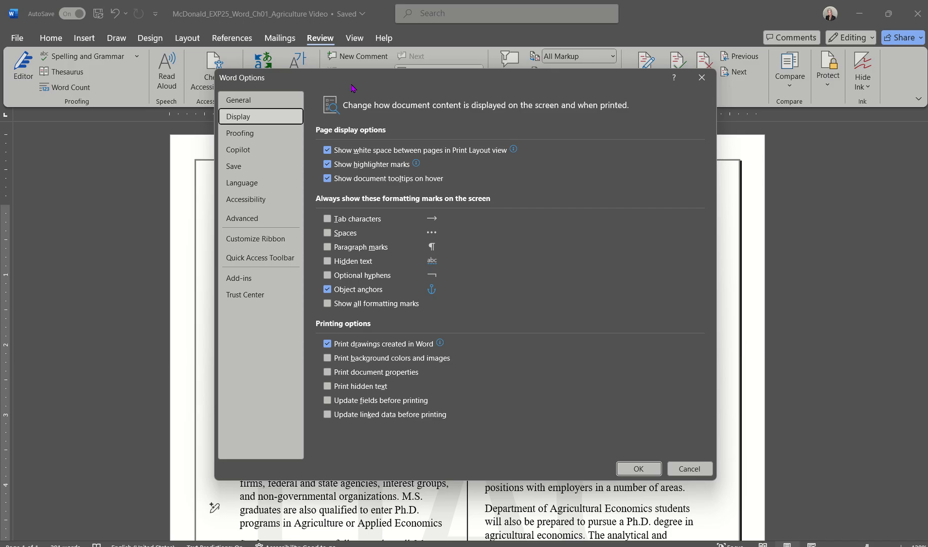
pyautogui.click(256, 166)
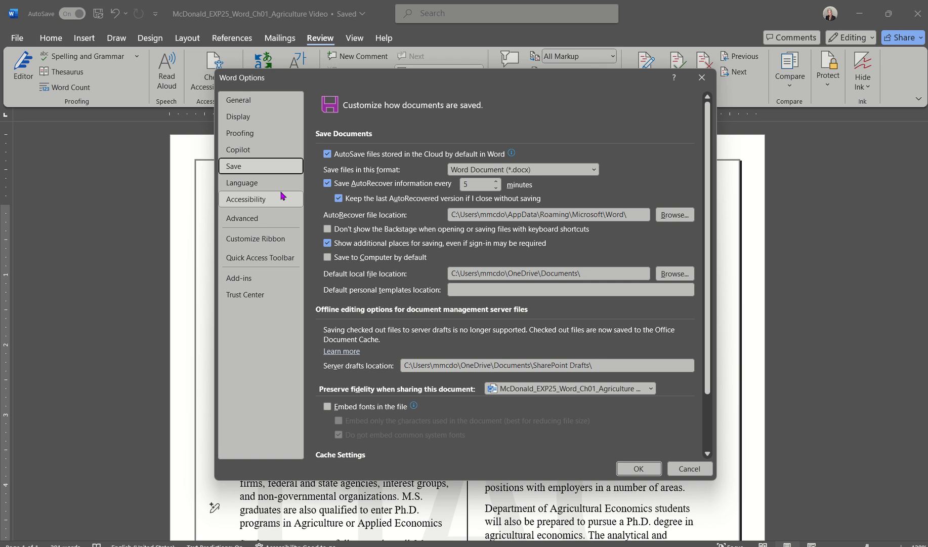
pyautogui.click(263, 238)
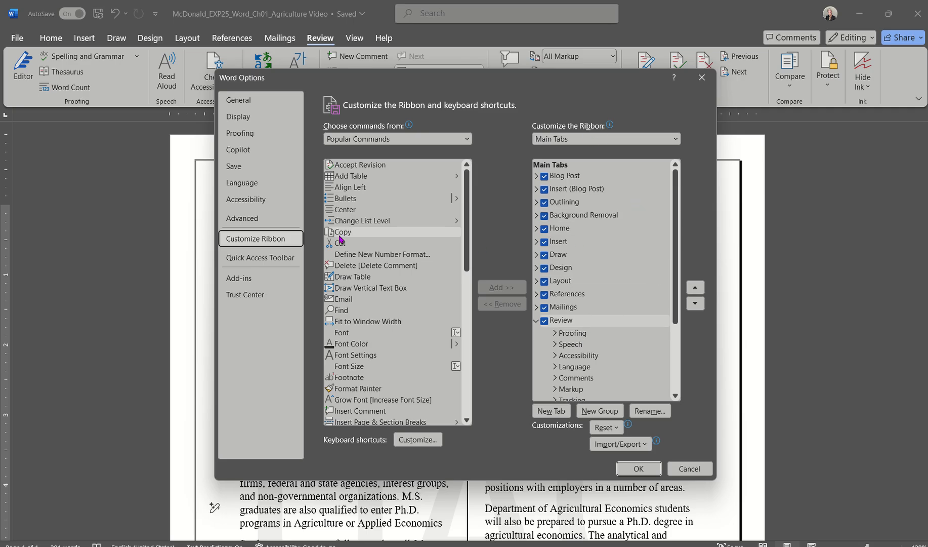
pyautogui.click(259, 258)
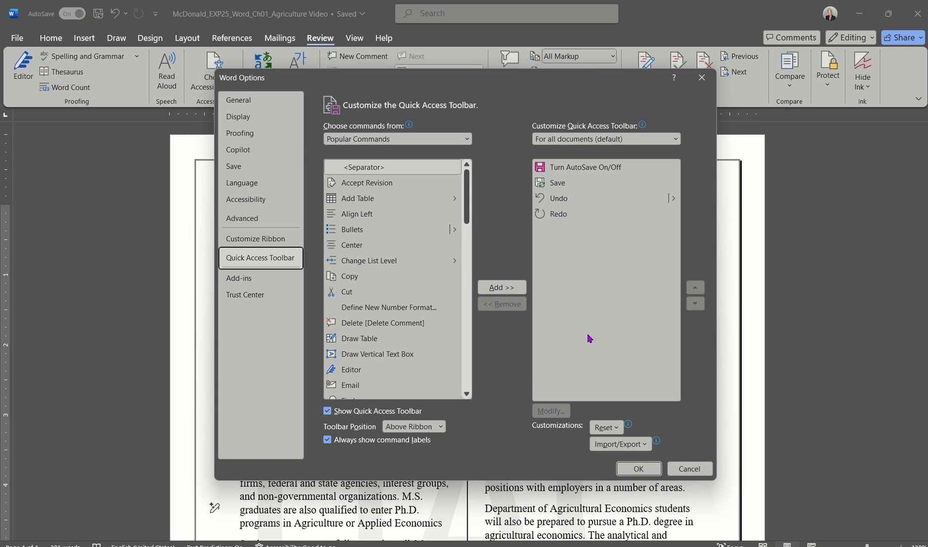
pyautogui.click(689, 469)
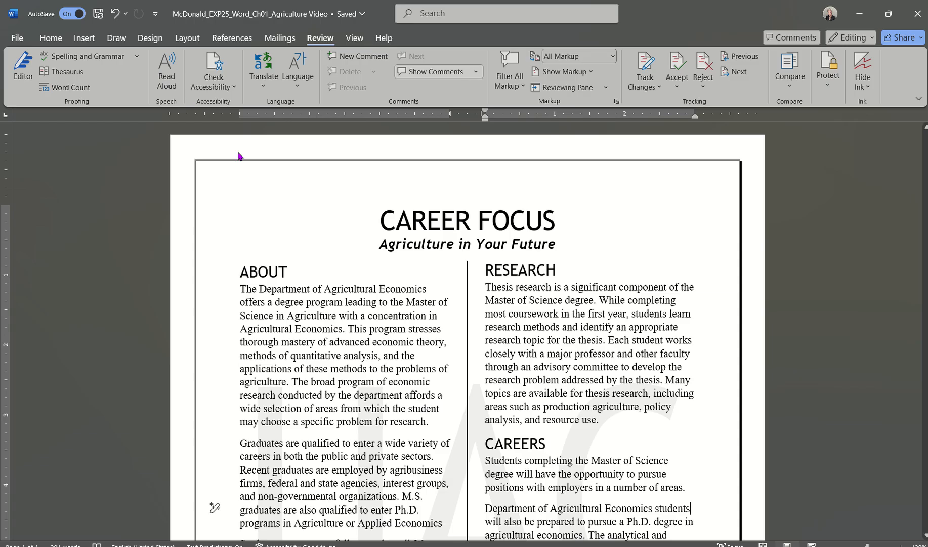
# Move from the Home ribbon to the Insert ribbon's picture and table commands.
pyautogui.scroll(-1, 292, 299)
pyautogui.scroll(1, 292, 298)
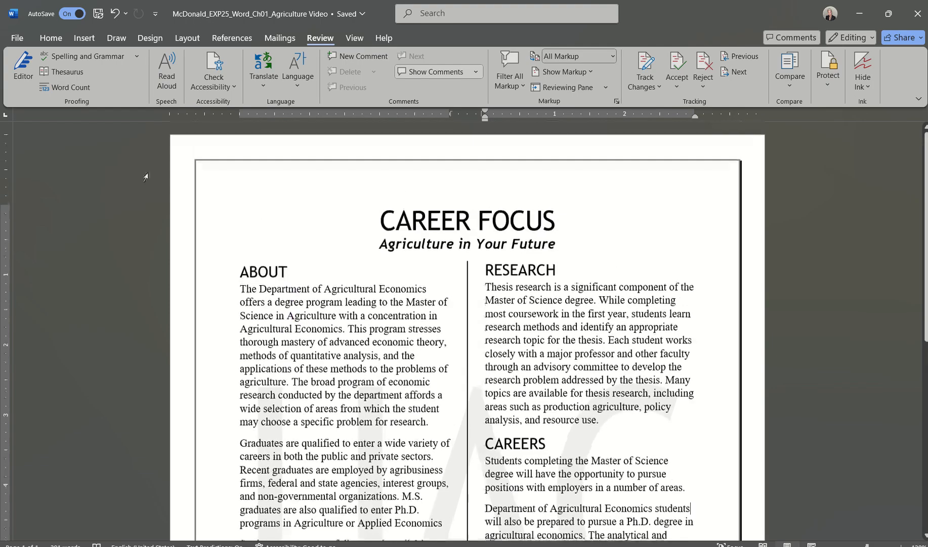
pyautogui.click(50, 38)
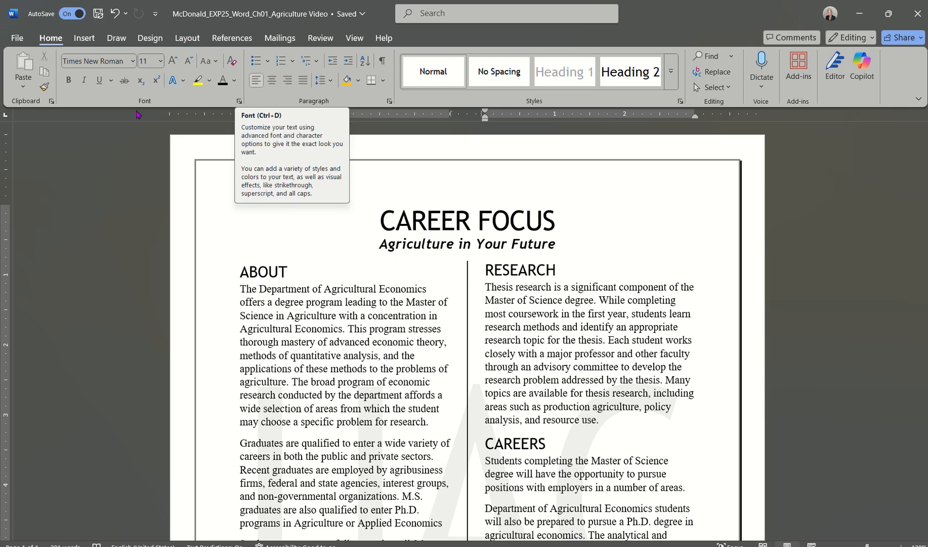
pyautogui.click(89, 43)
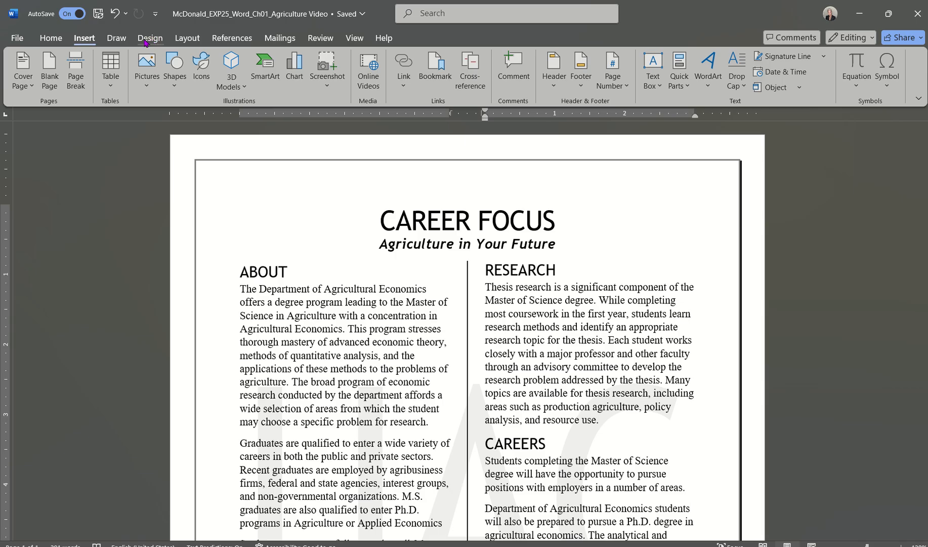
# Check Breaks and More Columns (Two, Line between) on Layout, then cancel without changes.
pyautogui.click(189, 45)
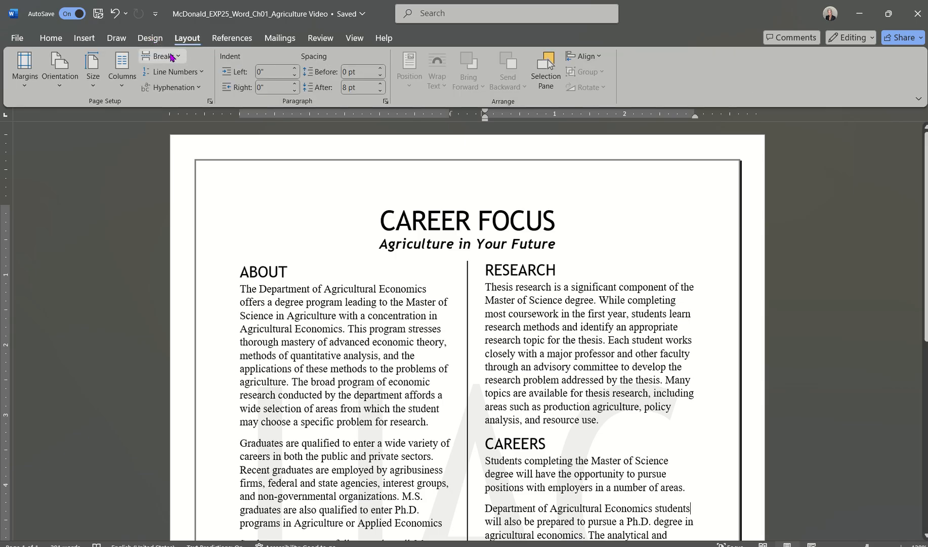
pyautogui.click(173, 56)
pyautogui.click(172, 57)
pyautogui.click(124, 82)
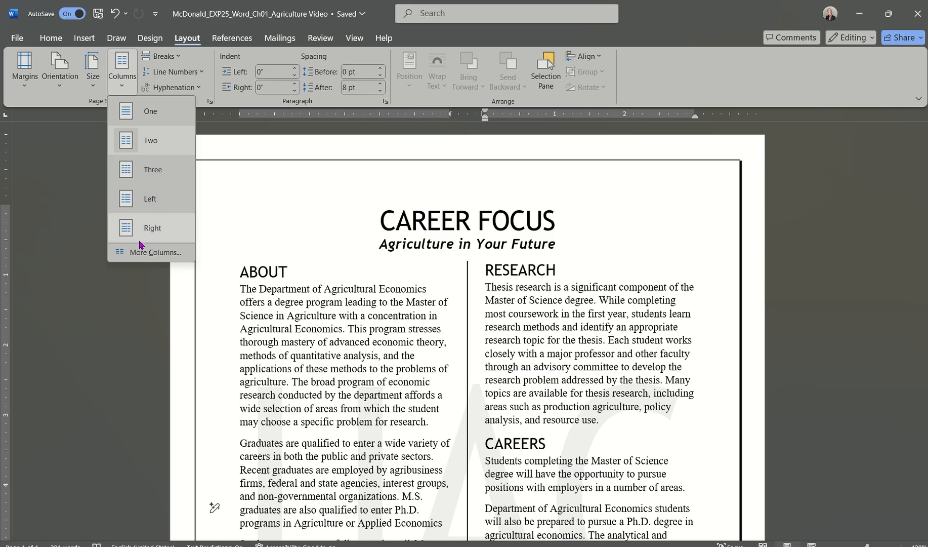
pyautogui.click(141, 253)
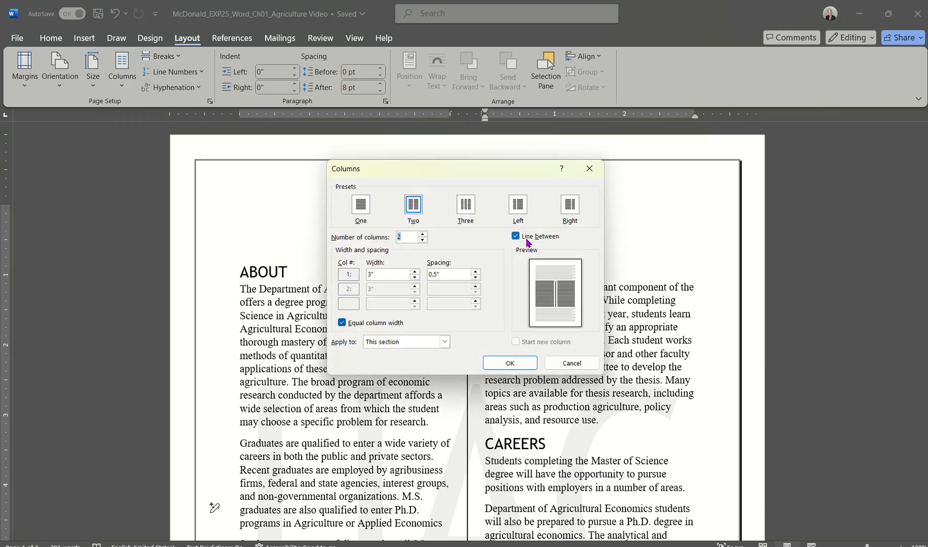
pyautogui.click(571, 364)
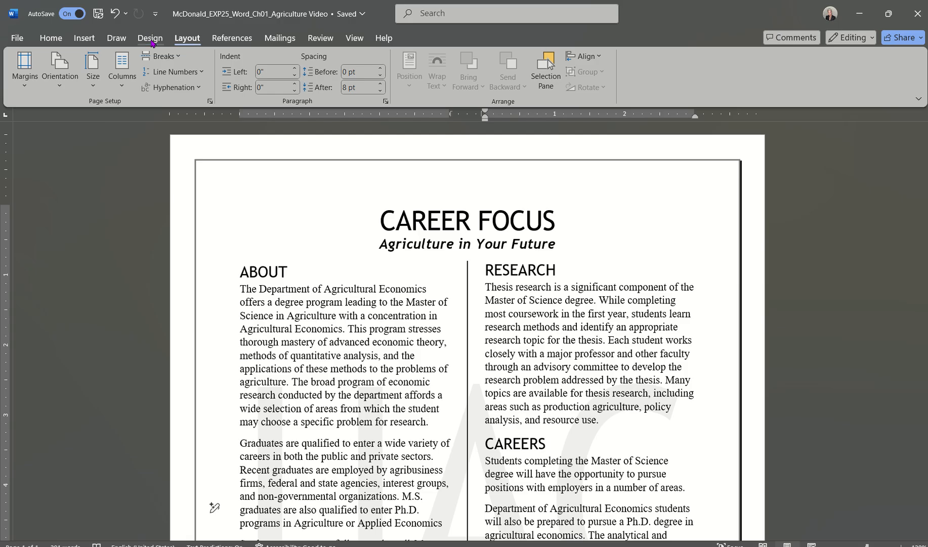
pyautogui.click(150, 38)
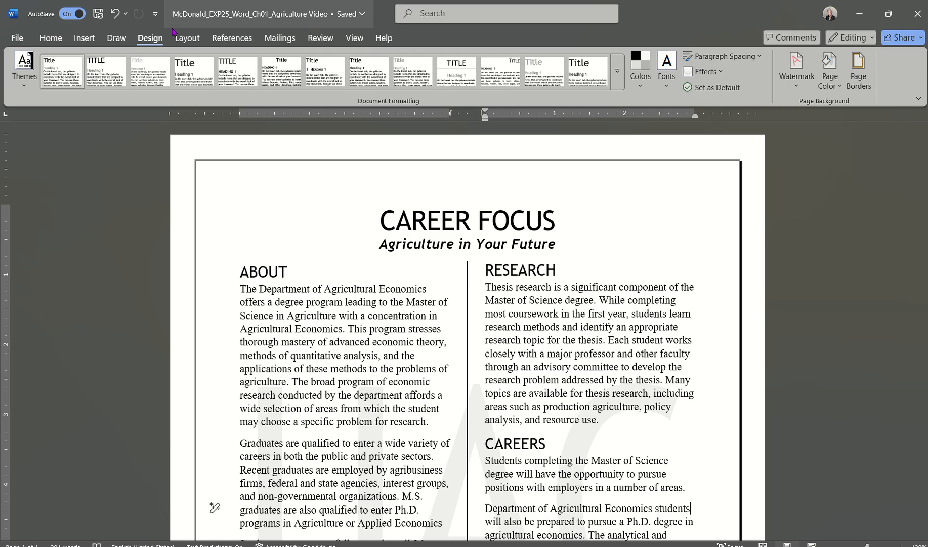
# Browse the Layout, References, Mailings, Review and View ribbons, then expand the Home Styles gallery.
pyautogui.click(187, 41)
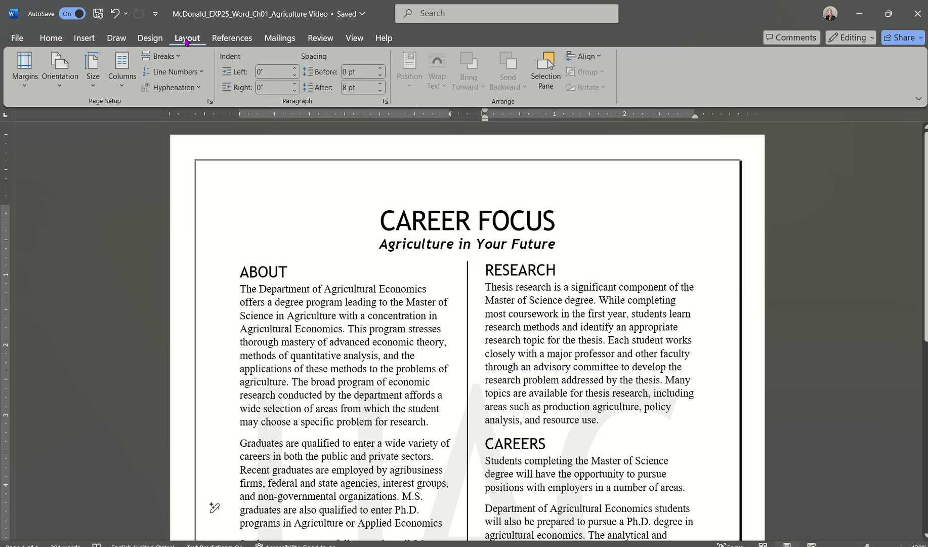
pyautogui.click(233, 38)
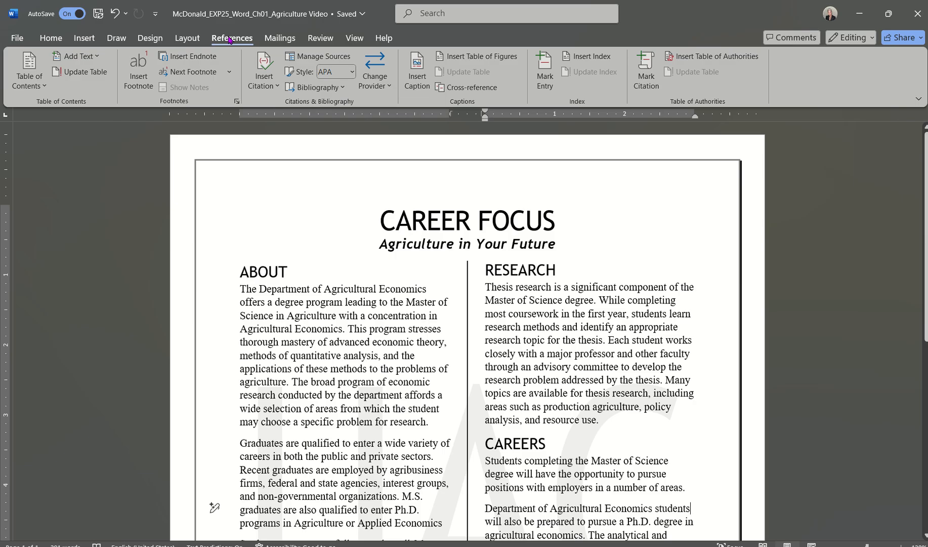
pyautogui.click(282, 38)
pyautogui.click(319, 40)
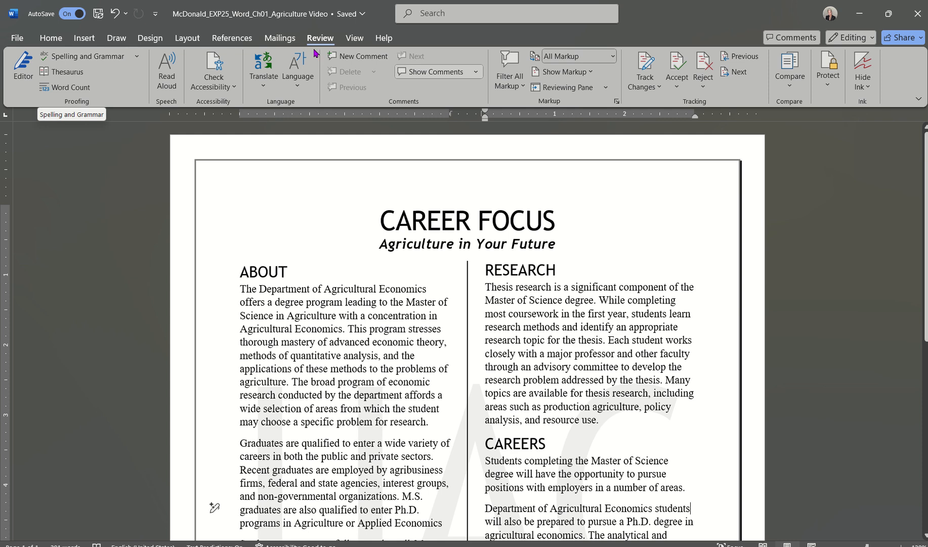
pyautogui.click(353, 39)
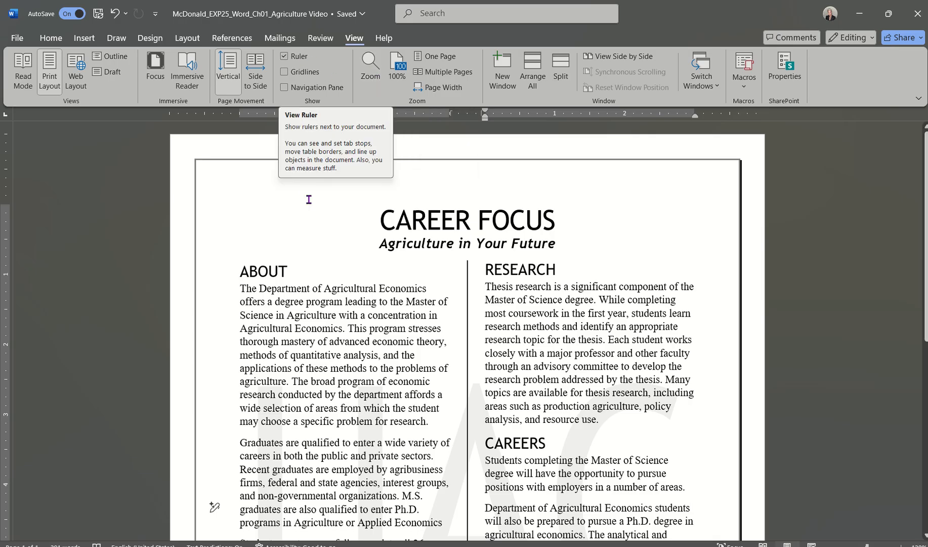
pyautogui.click(51, 38)
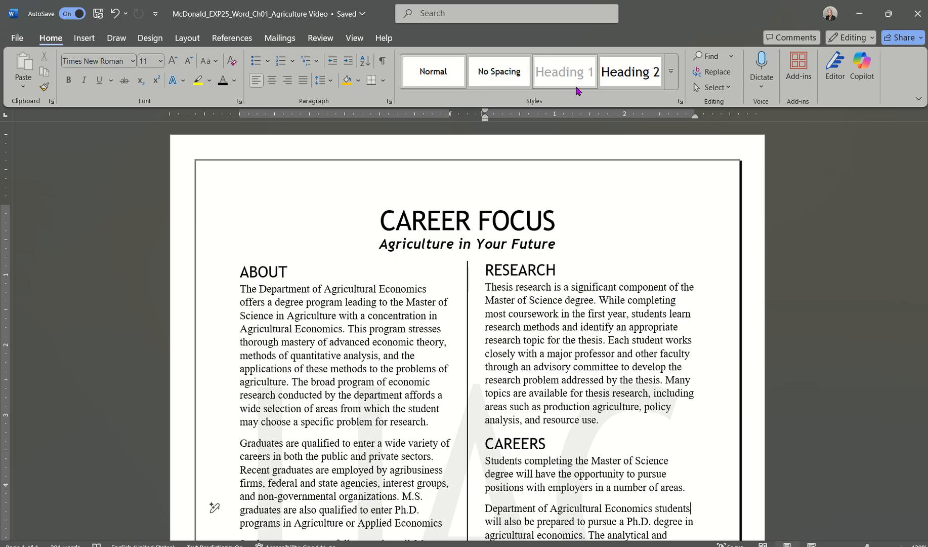
pyautogui.click(671, 71)
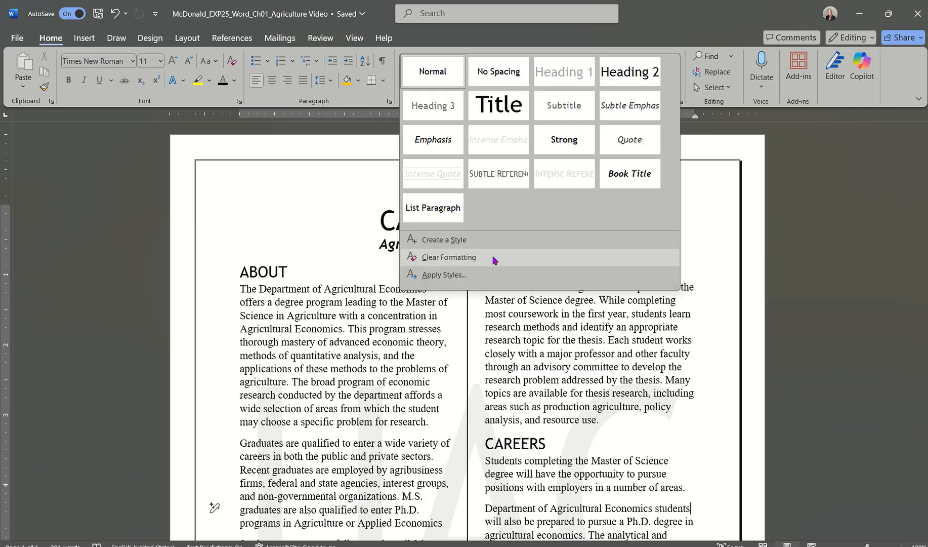
# Start a new style from current formatting and give it 20 pt red text.
pyautogui.click(444, 239)
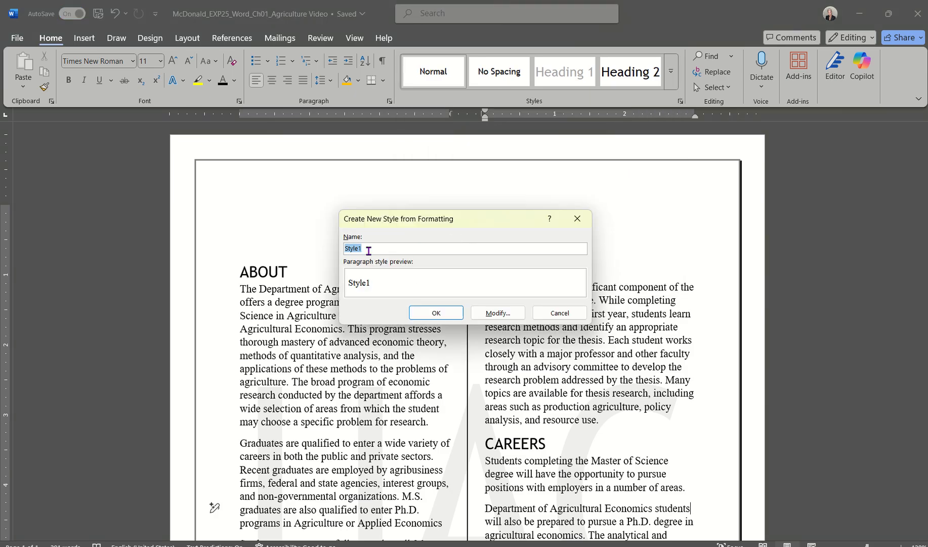
pyautogui.click(488, 314)
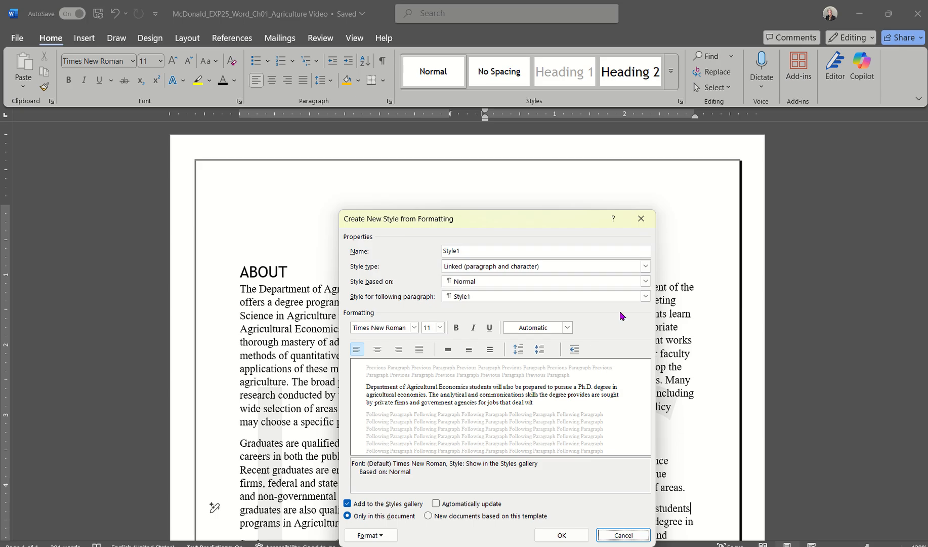
pyautogui.click(439, 327)
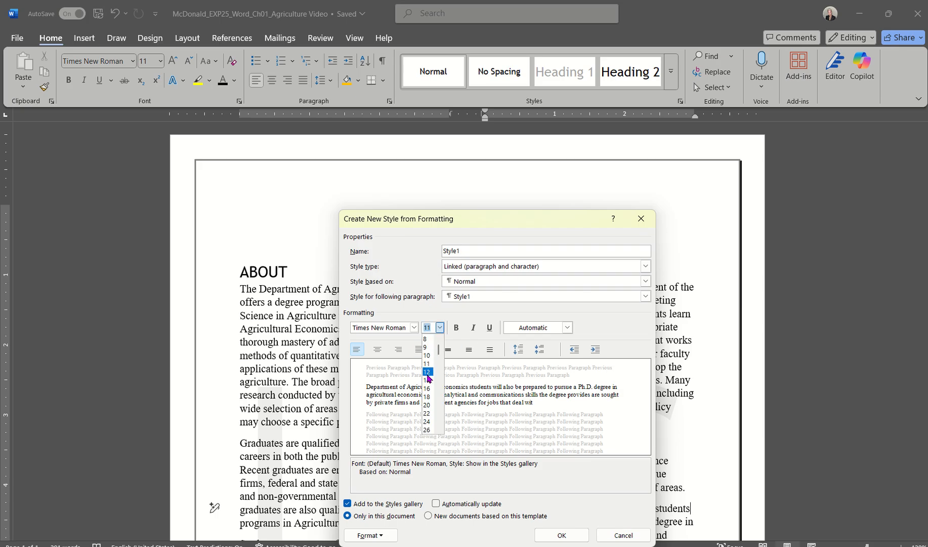
pyautogui.click(426, 405)
pyautogui.click(545, 328)
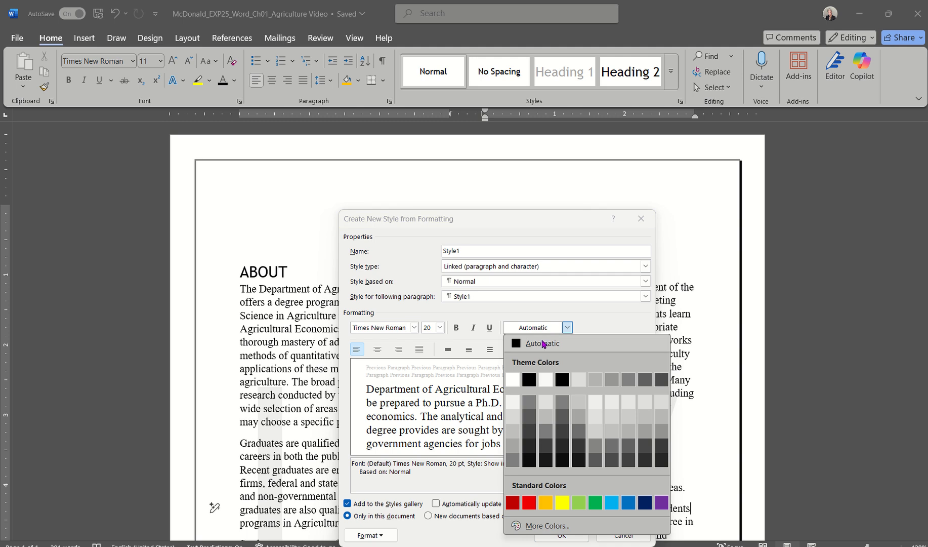
pyautogui.click(529, 504)
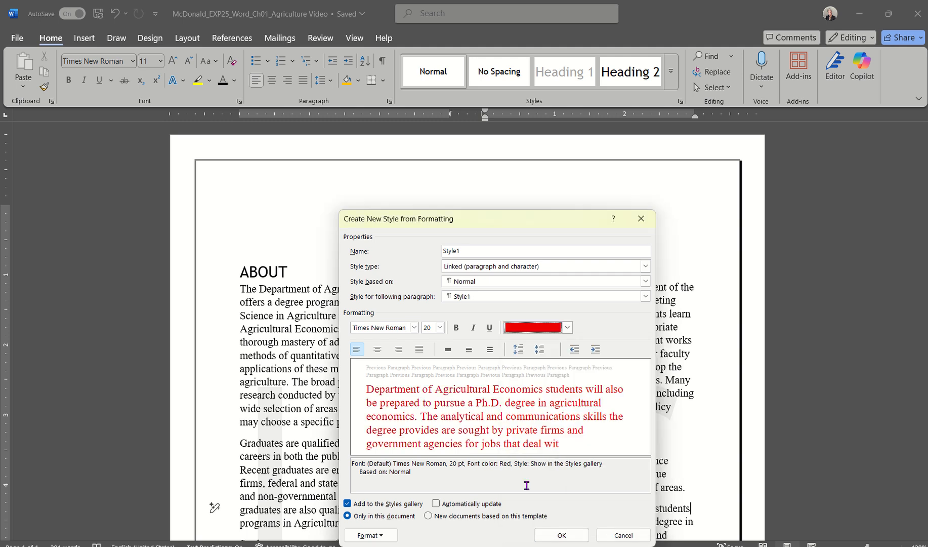
# Set the new style's font to ADLaM Display and rename it starting with 'Dr'.
pyautogui.click(414, 328)
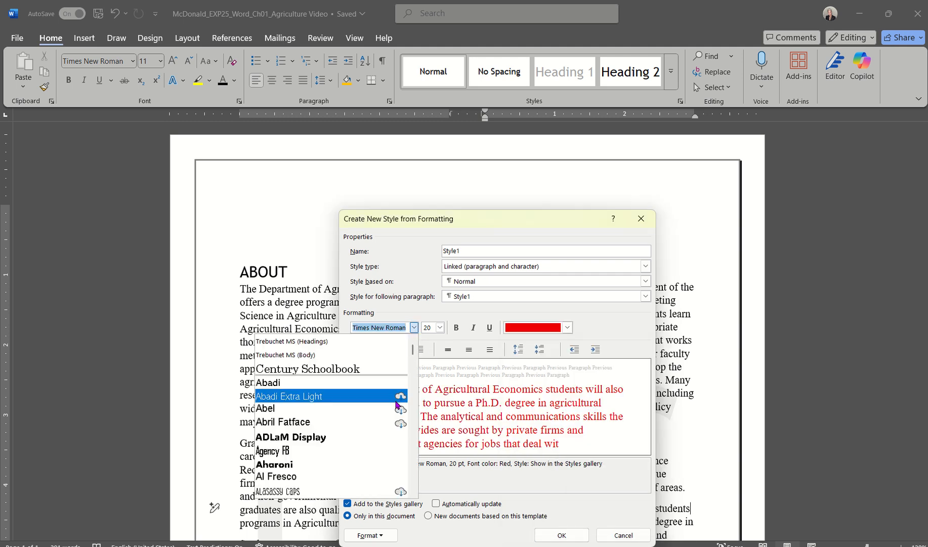
pyautogui.click(338, 443)
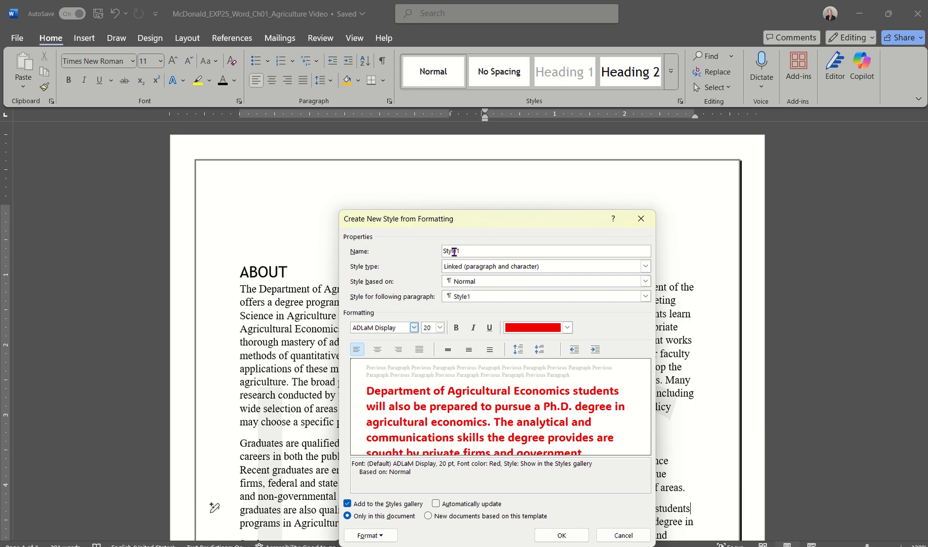
pyautogui.moveTo(464, 251); pyautogui.dragTo(414, 254)
pyautogui.write('DrM')
# Save DrM Style, then undo it so the Ph.D. paragraph returns to Normal.
pyautogui.click(561, 534)
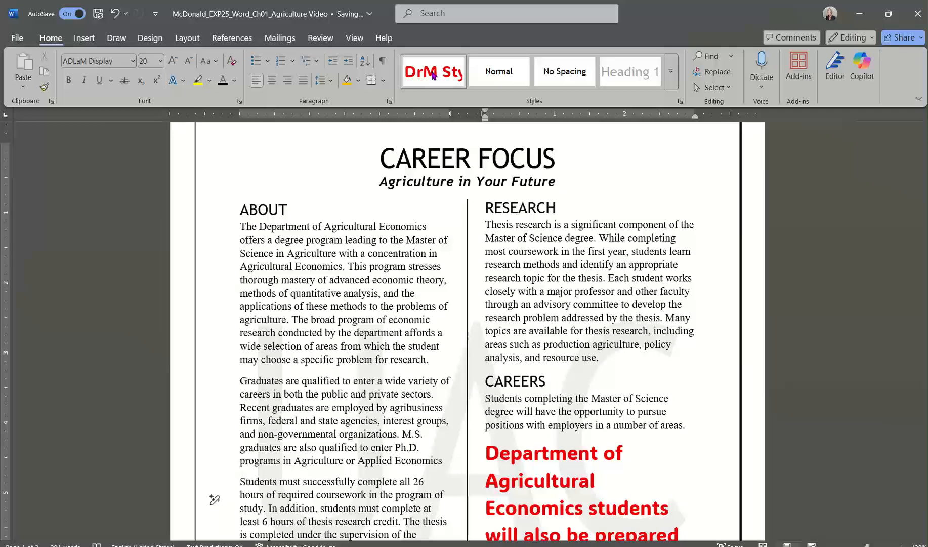
pyautogui.rightClick(433, 75)
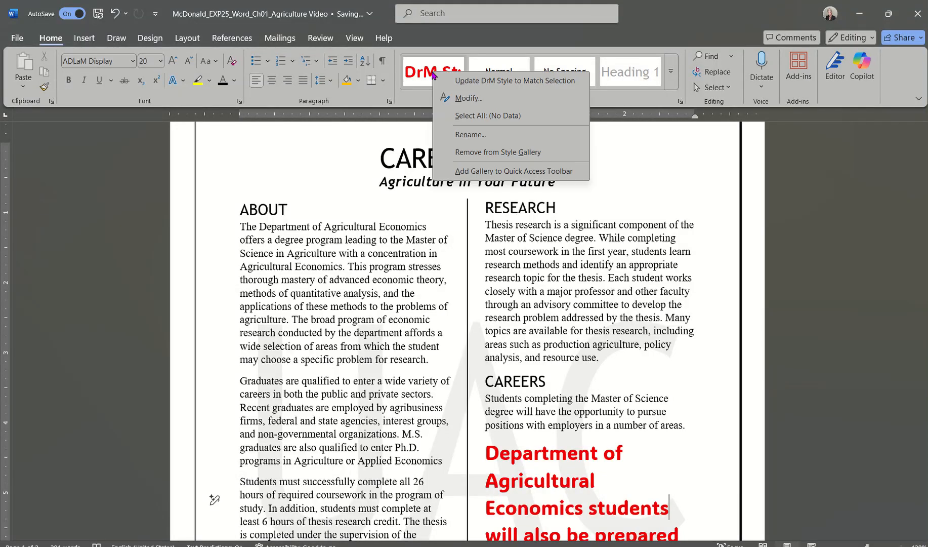
pyautogui.press('Escape')
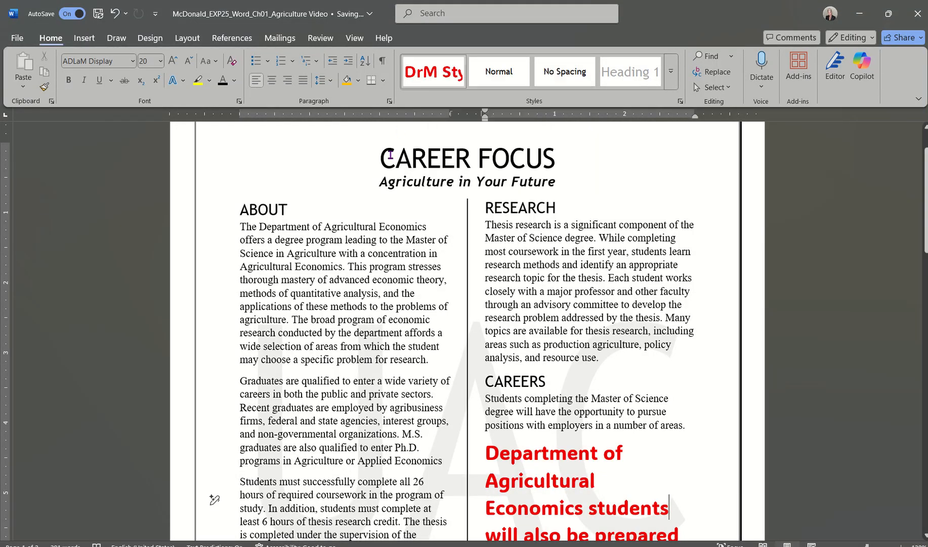
pyautogui.click(114, 15)
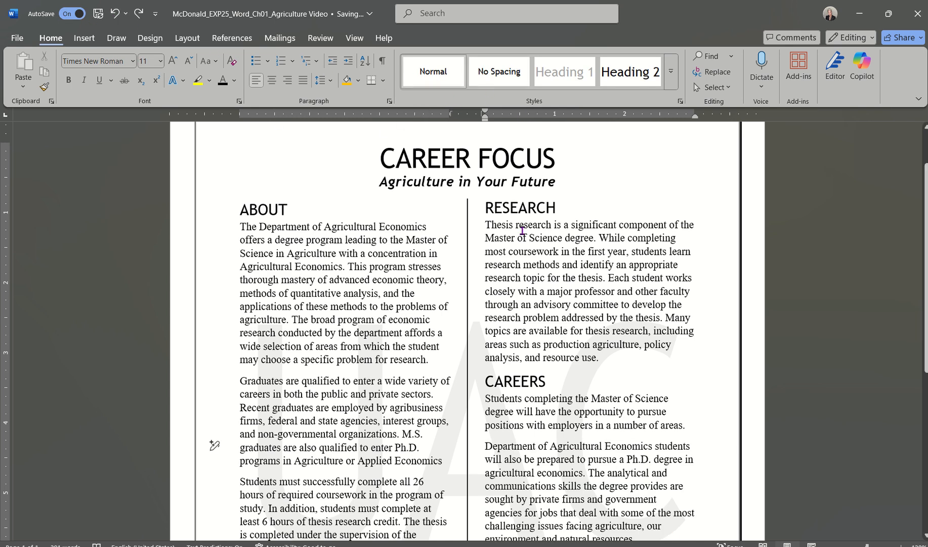
pyautogui.scroll(3, 522, 232)
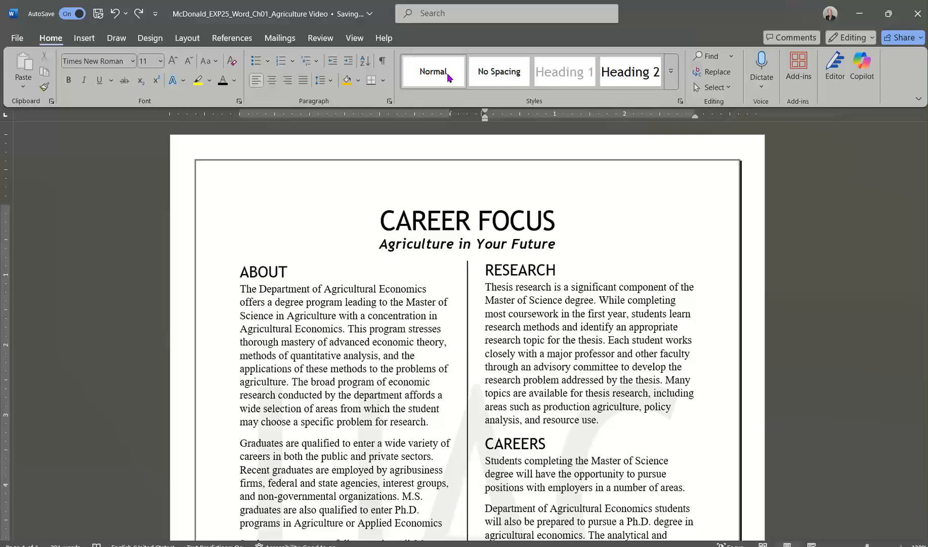
pyautogui.rightClick(448, 77)
# Switch to One Page view and save the Career Focus Agriculture report.
pyautogui.click(355, 40)
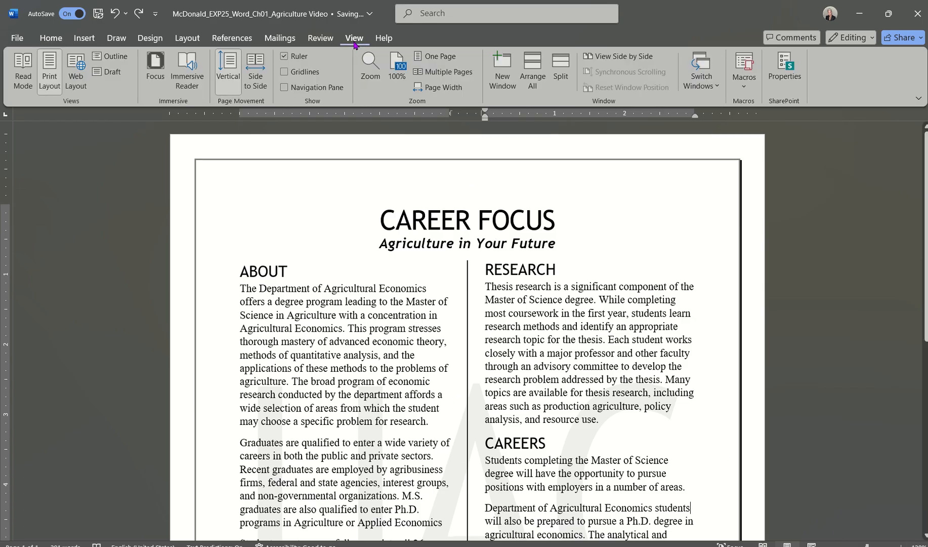
pyautogui.click(434, 56)
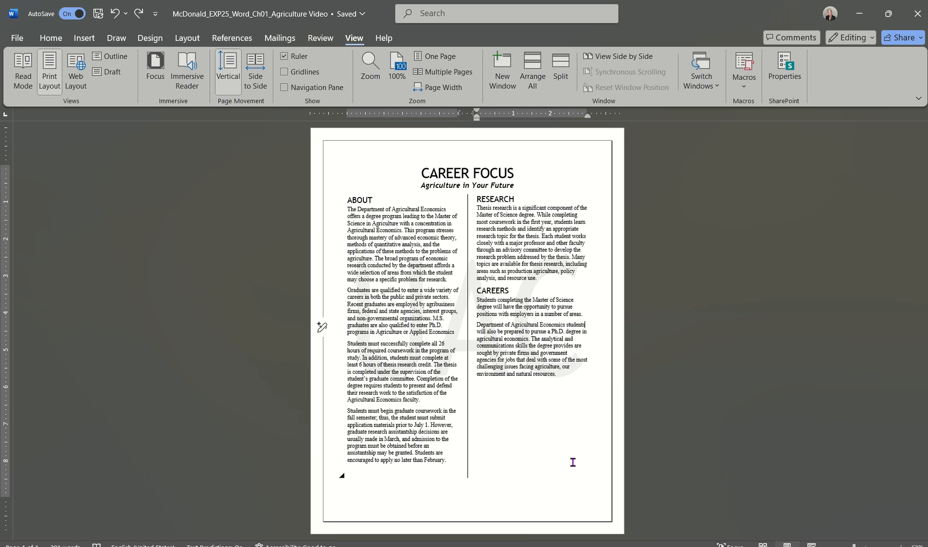
pyautogui.click(102, 15)
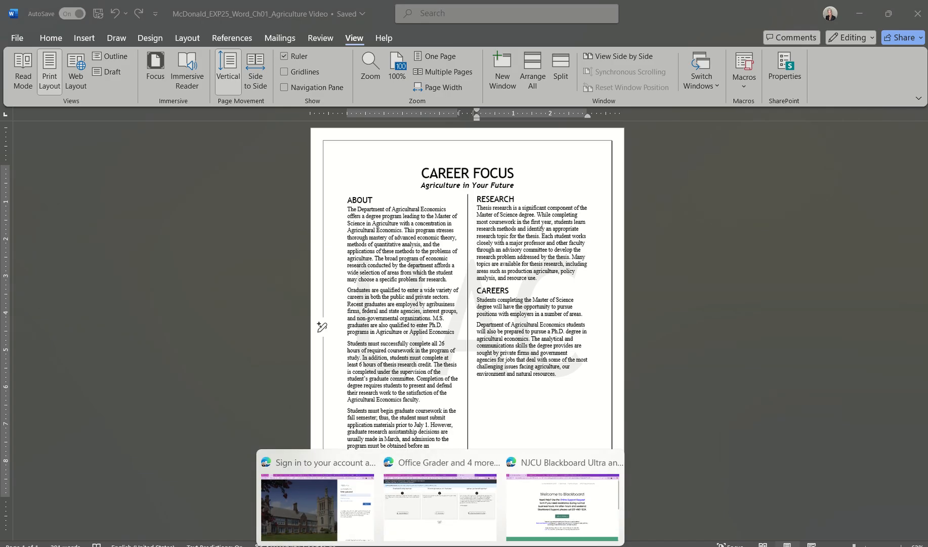
# Go to the Office Grader page and start choosing the file to upload.
pyautogui.click(440, 529)
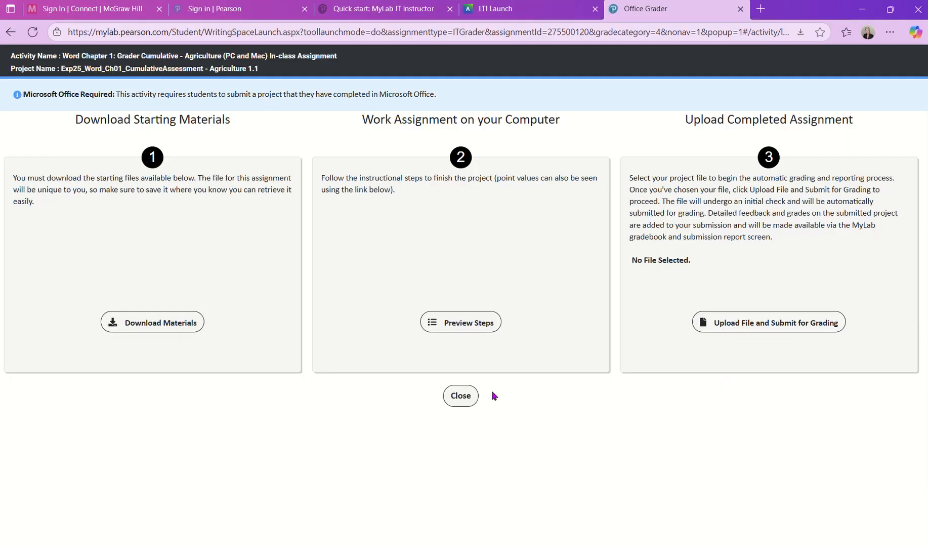
pyautogui.click(764, 322)
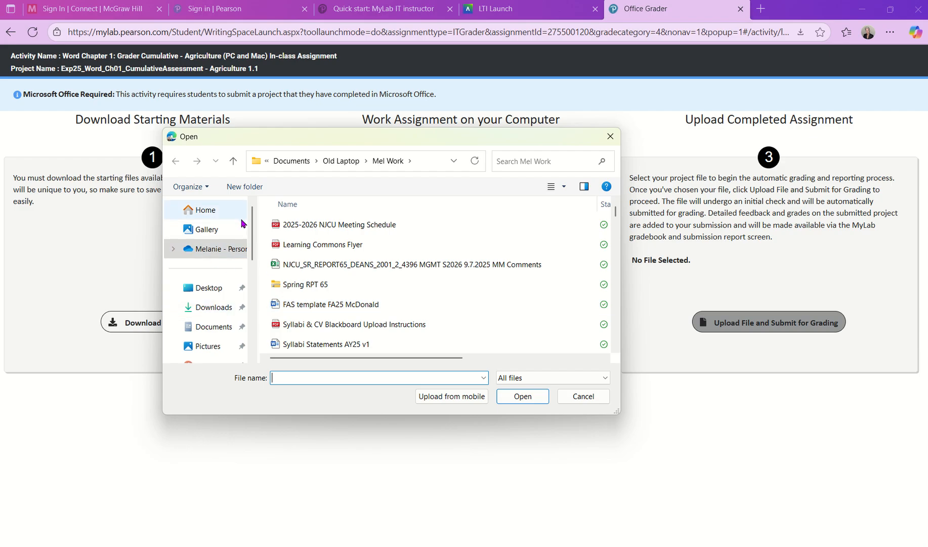
pyautogui.scroll(-5, 195, 306)
pyautogui.scroll(5, 198, 281)
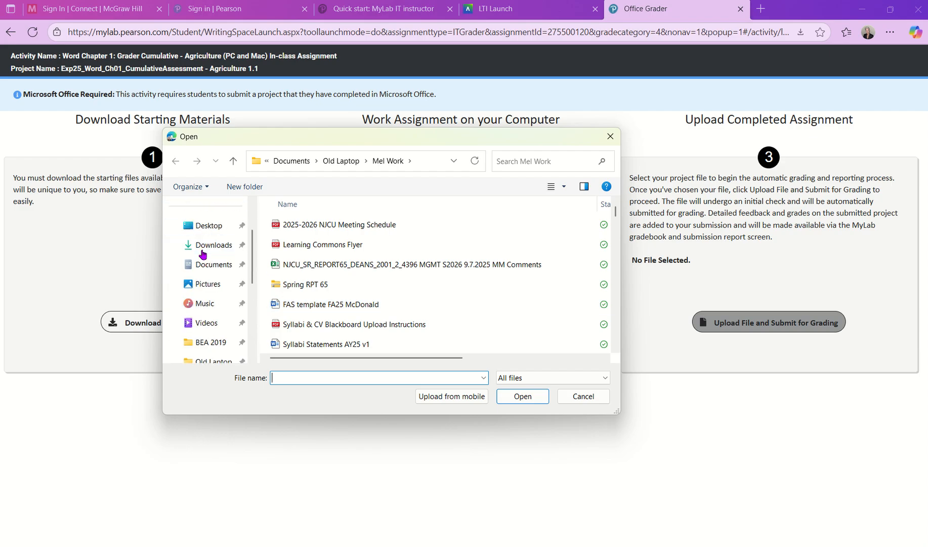
# Browse to BEA 2019 > Word 2025 > Word Ch1 and select the Agriculture Video report.
pyautogui.click(209, 341)
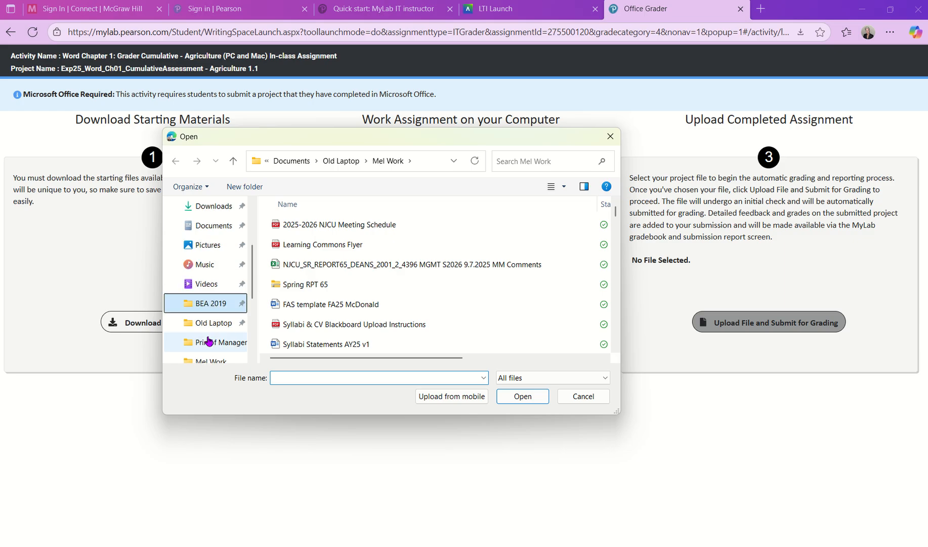
pyautogui.scroll(-8, 294, 286)
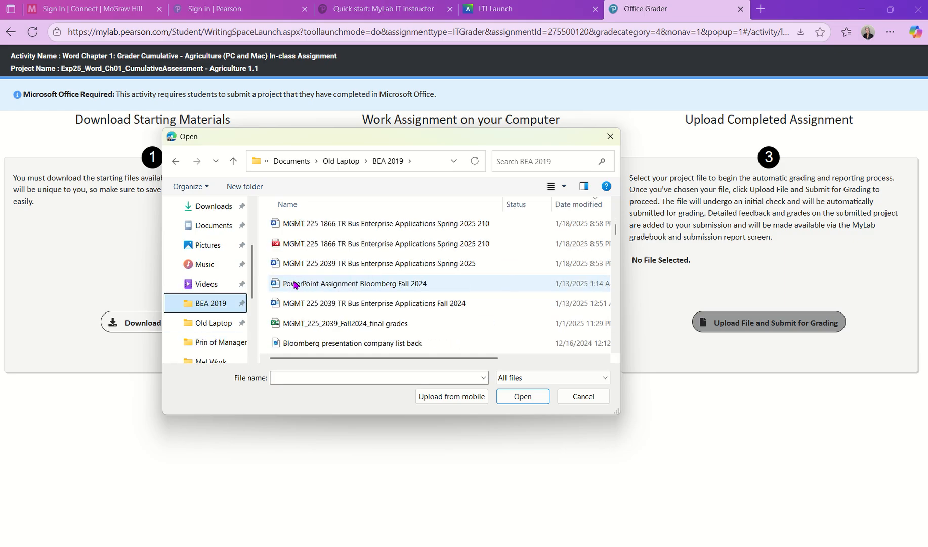
pyautogui.scroll(-15, 295, 285)
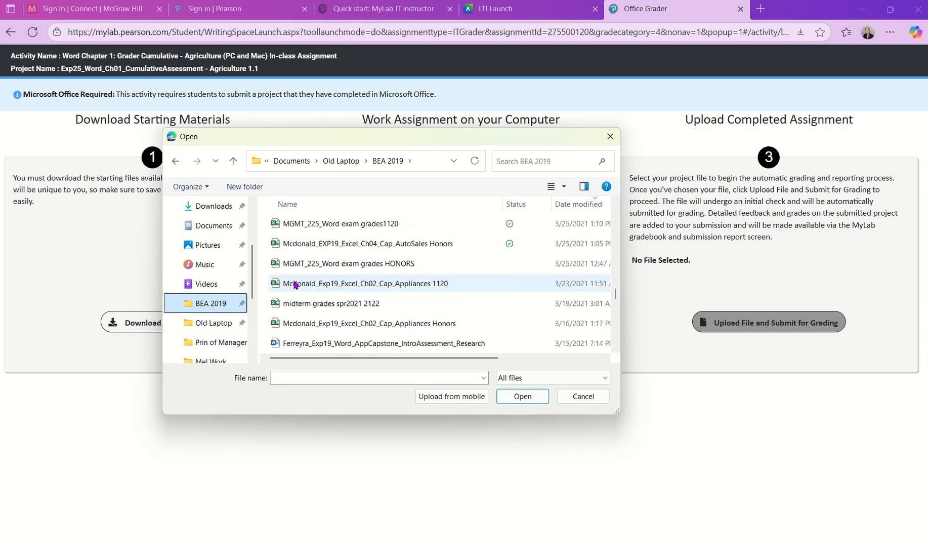
pyautogui.scroll(-10, 295, 285)
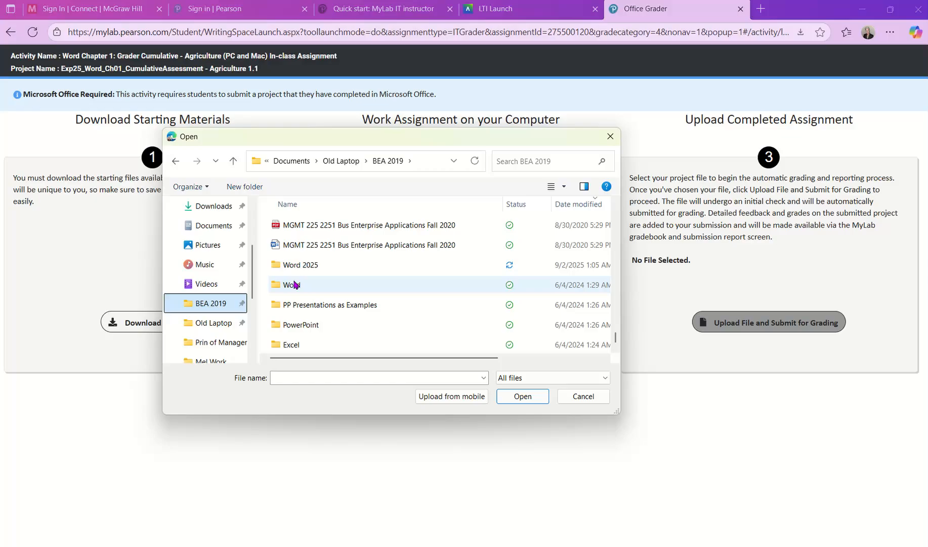
pyautogui.doubleClick(298, 265)
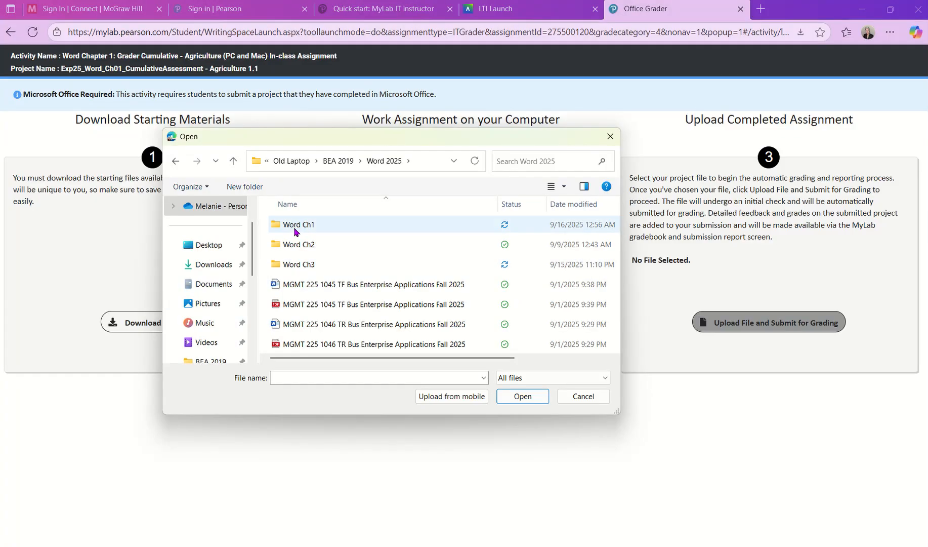
pyautogui.doubleClick(295, 226)
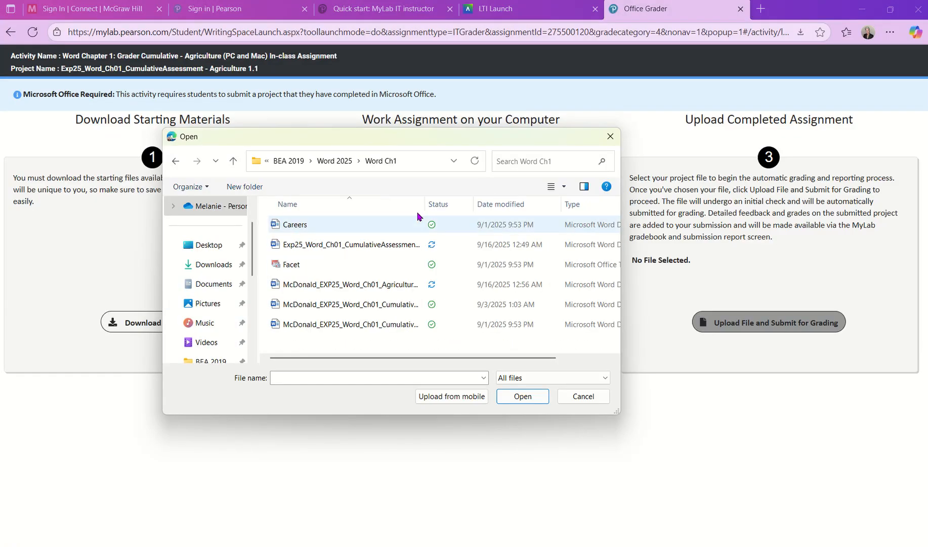
pyautogui.moveTo(426, 202); pyautogui.dragTo(526, 208)
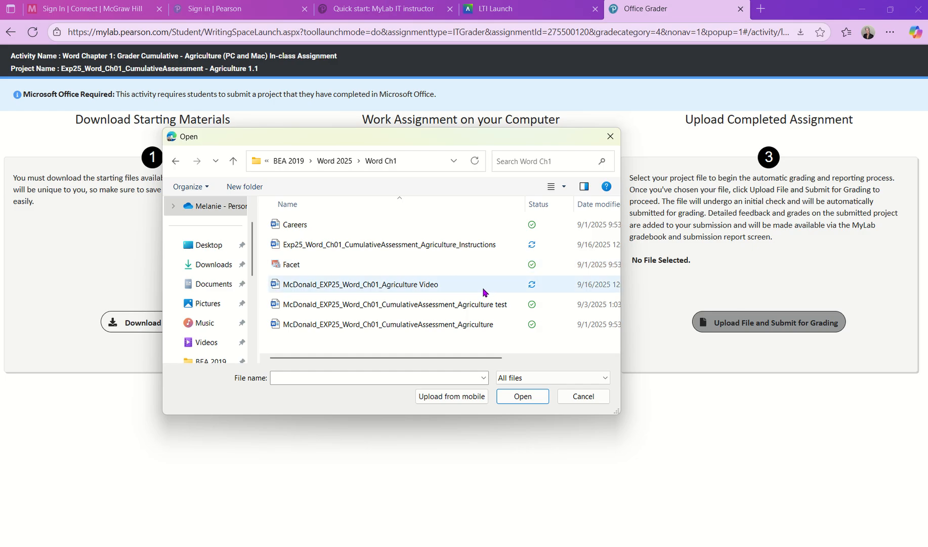
pyautogui.click(381, 288)
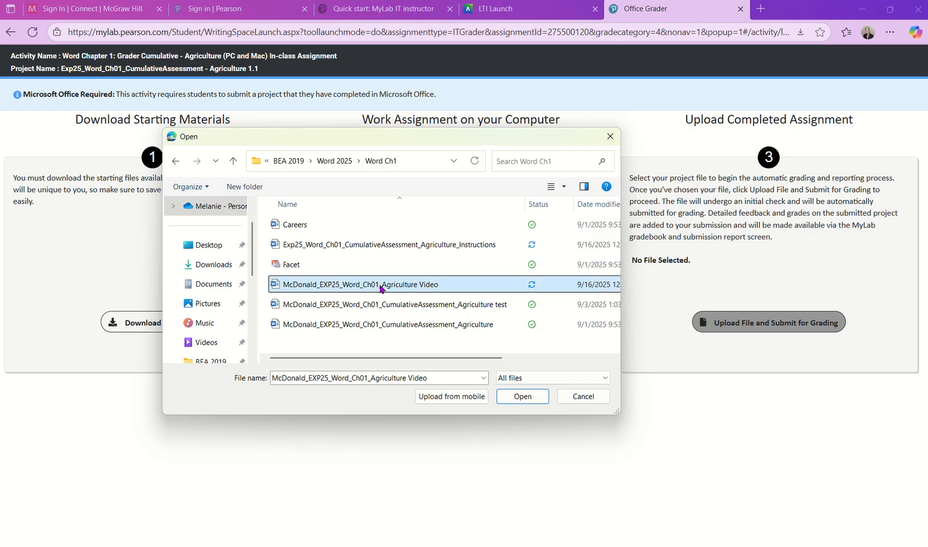
pyautogui.click(518, 399)
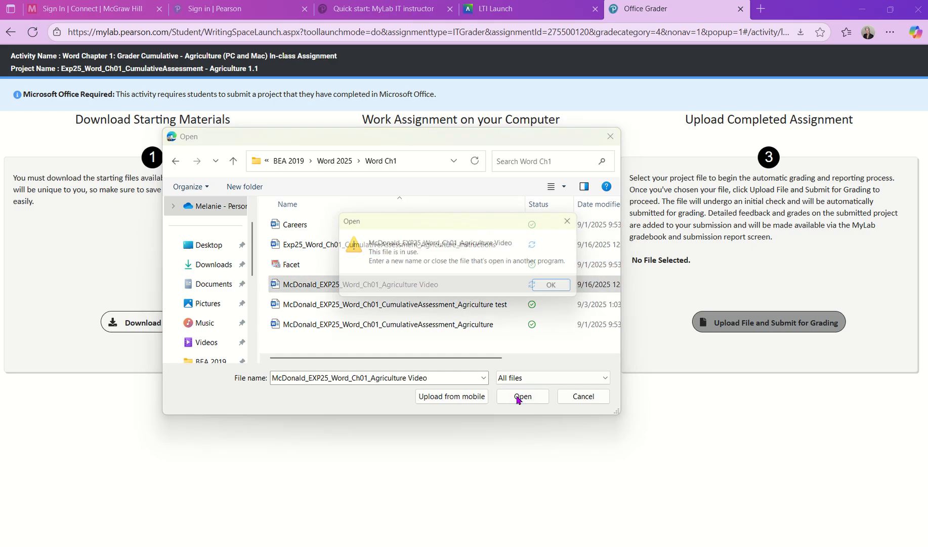
# Dismiss the file-in-use warning and close the Agriculture Video document in Word.
pyautogui.click(557, 292)
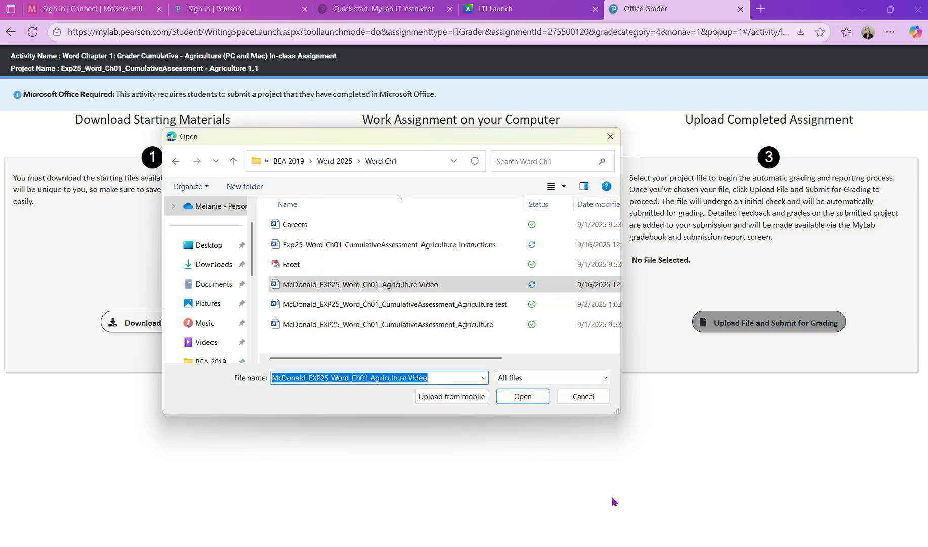
pyautogui.click(620, 546)
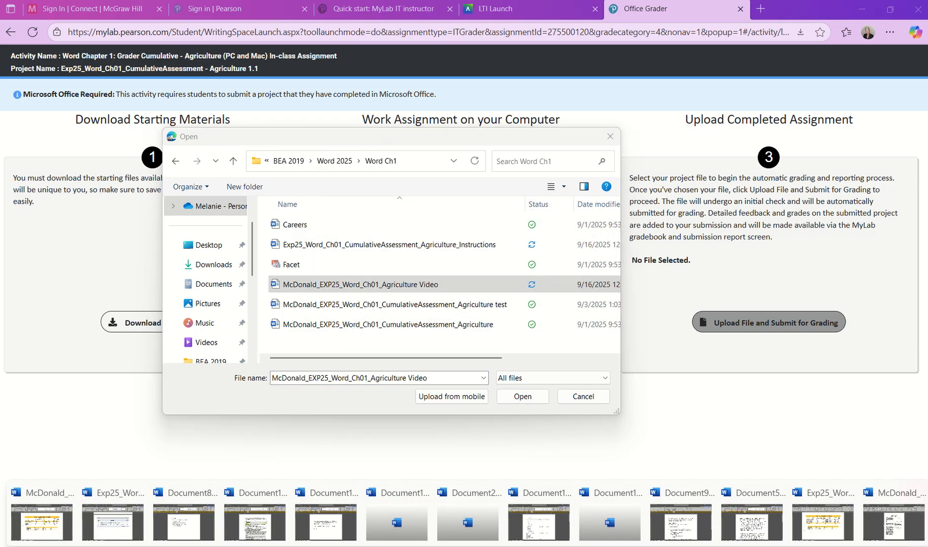
pyautogui.click(899, 522)
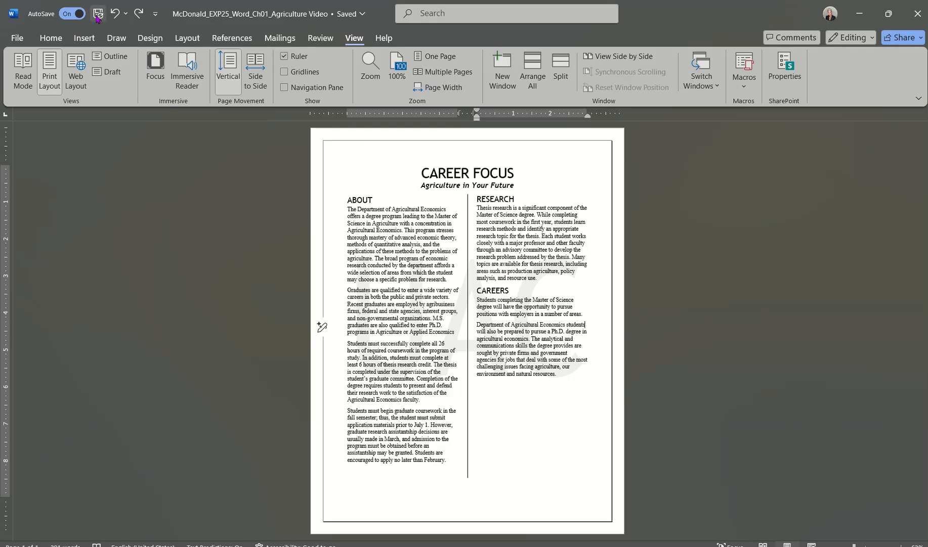
pyautogui.click(917, 12)
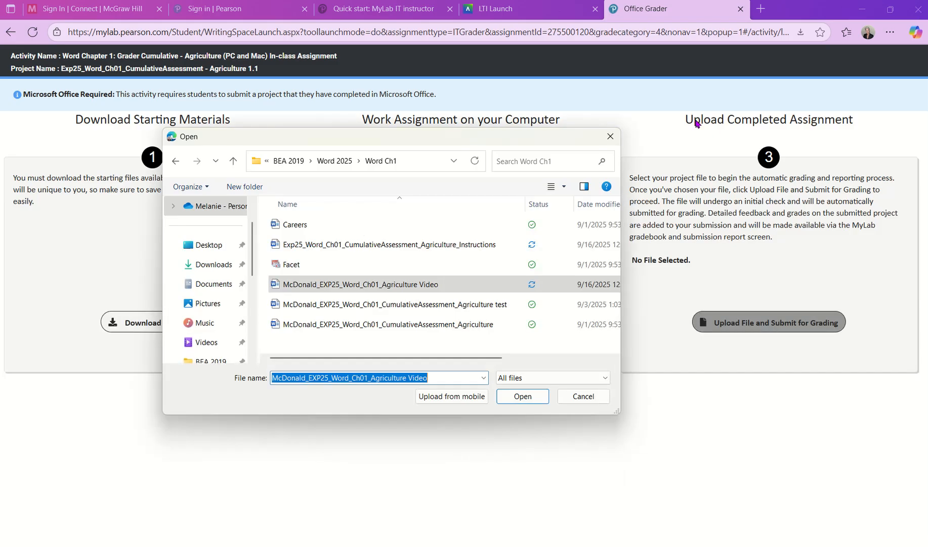
# Reselect the Agriculture Video .docx report and confirm it as the upload file.
pyautogui.click(382, 284)
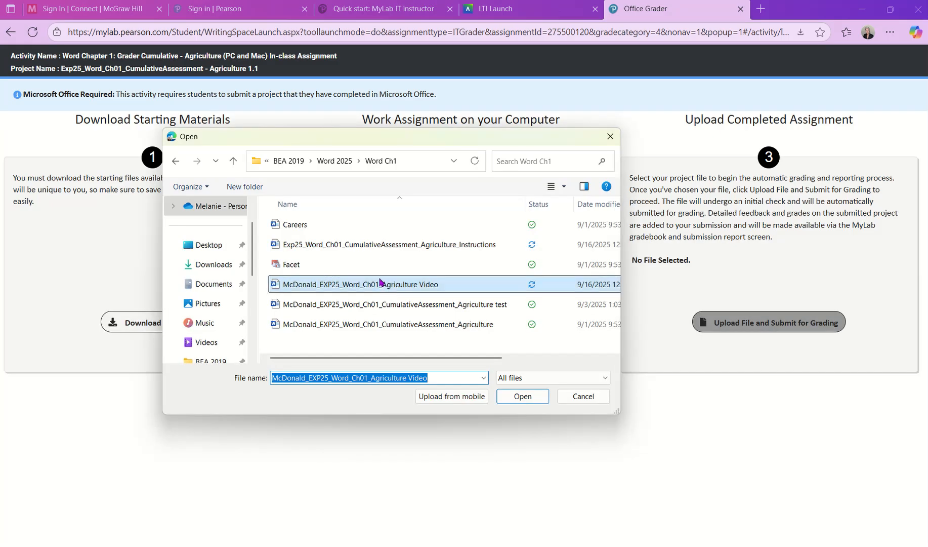
pyautogui.click(524, 396)
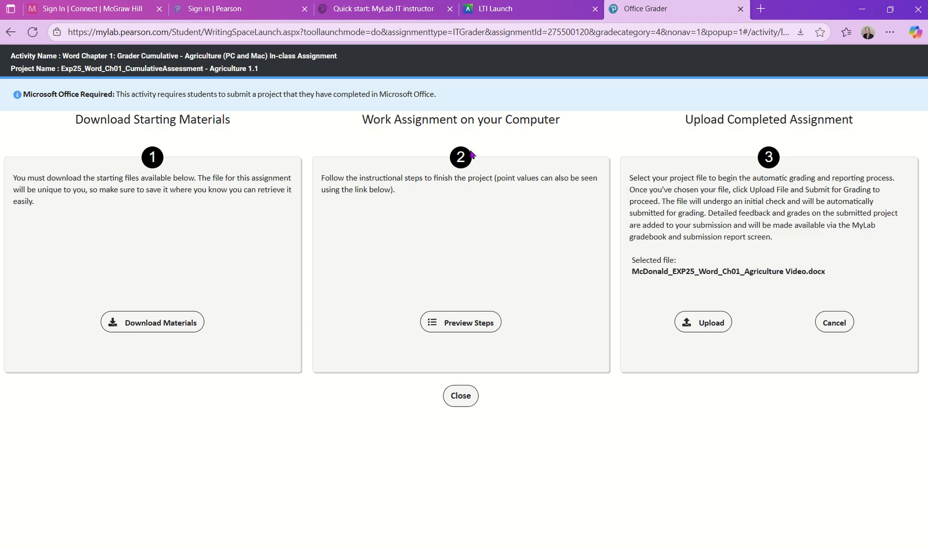
pyautogui.moveTo(420, 3)
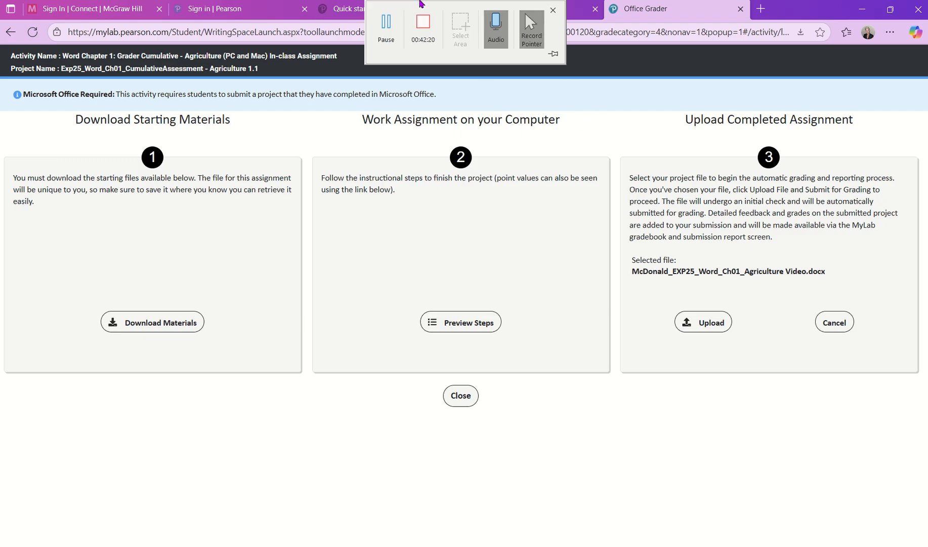